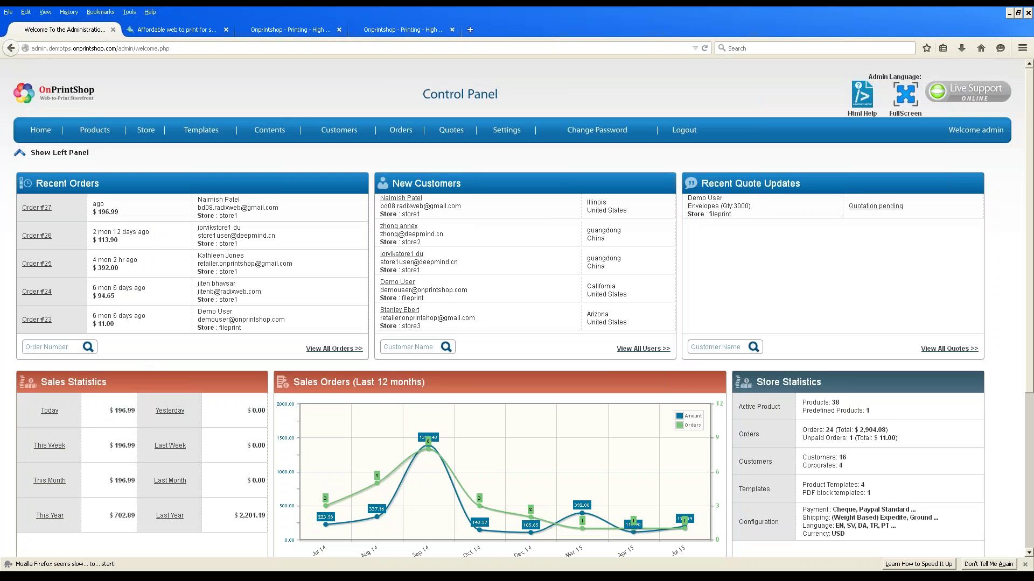
left_click(195, 29)
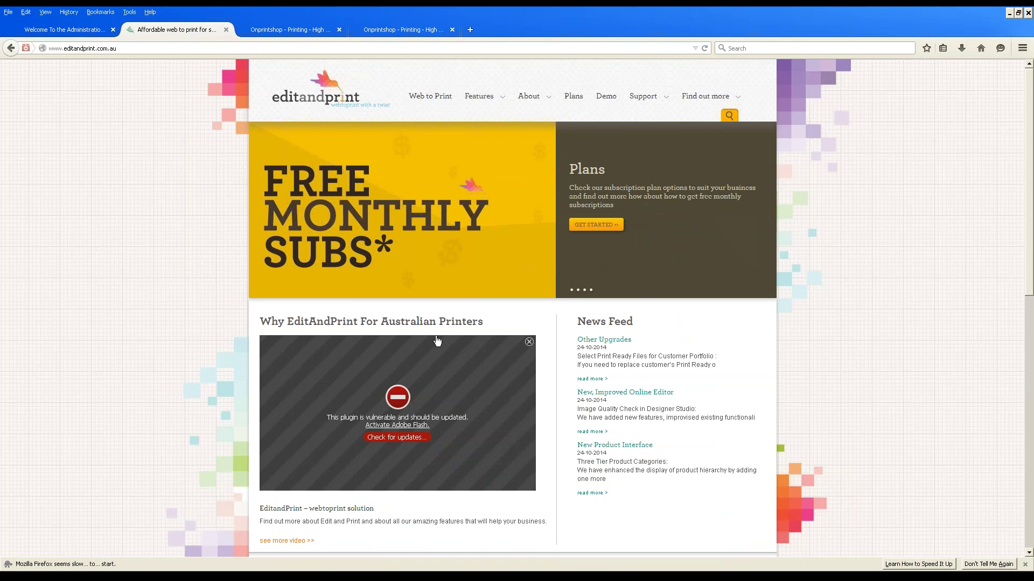
scroll(436, 341, "down", 2)
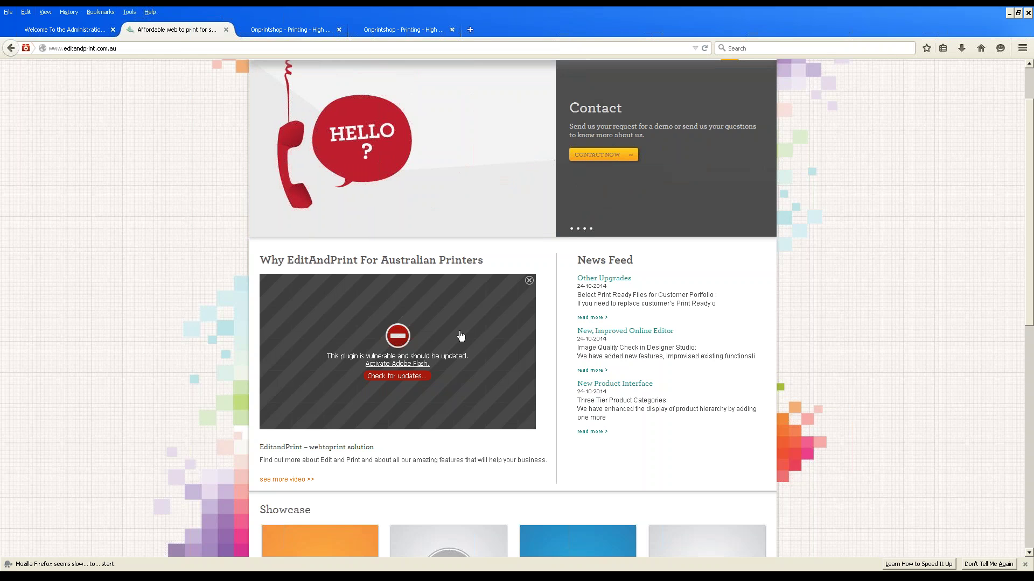
scroll(460, 336, "down", 8)
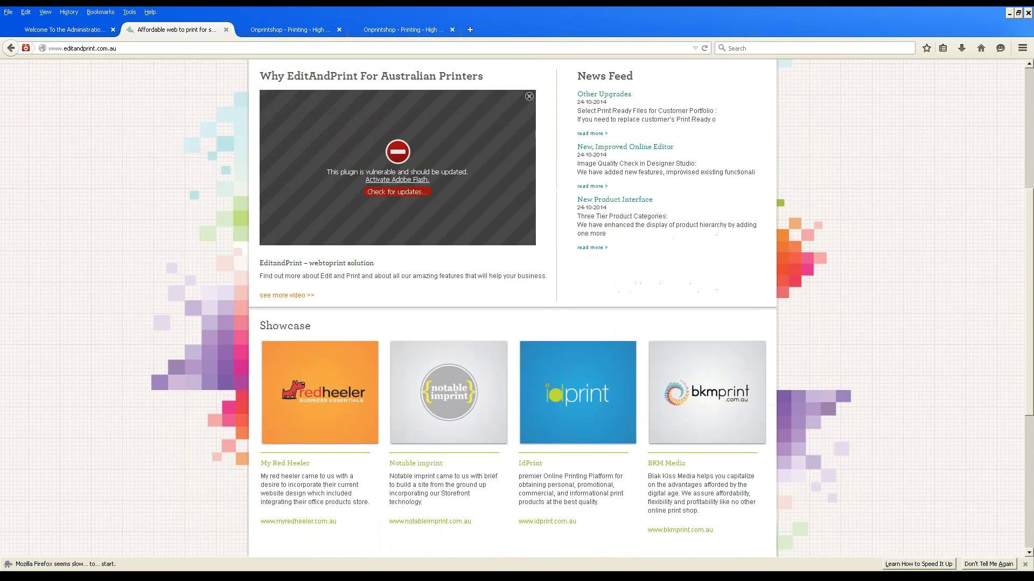
scroll(511, 307, "down", 3)
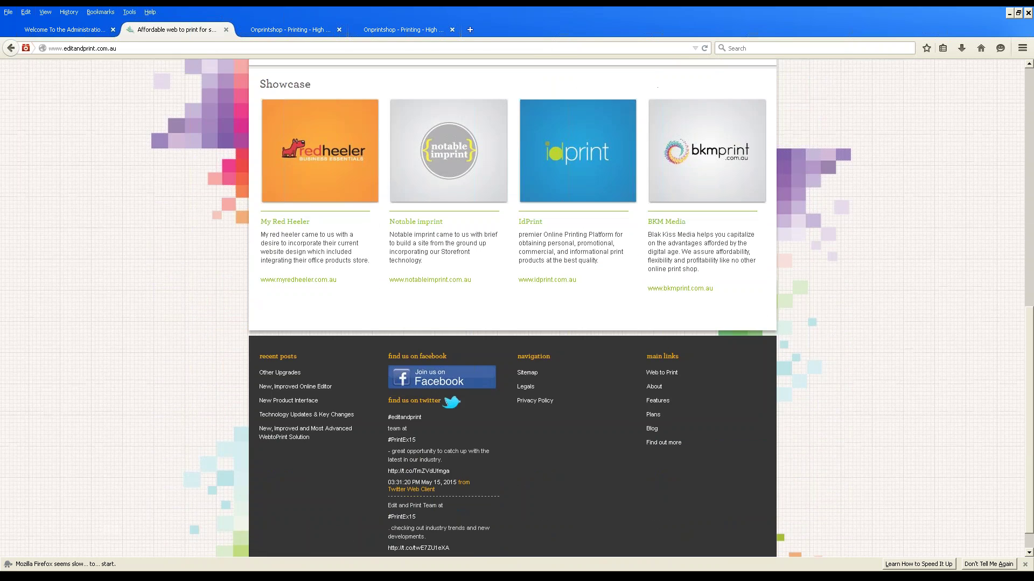
scroll(511, 307, "up", 8)
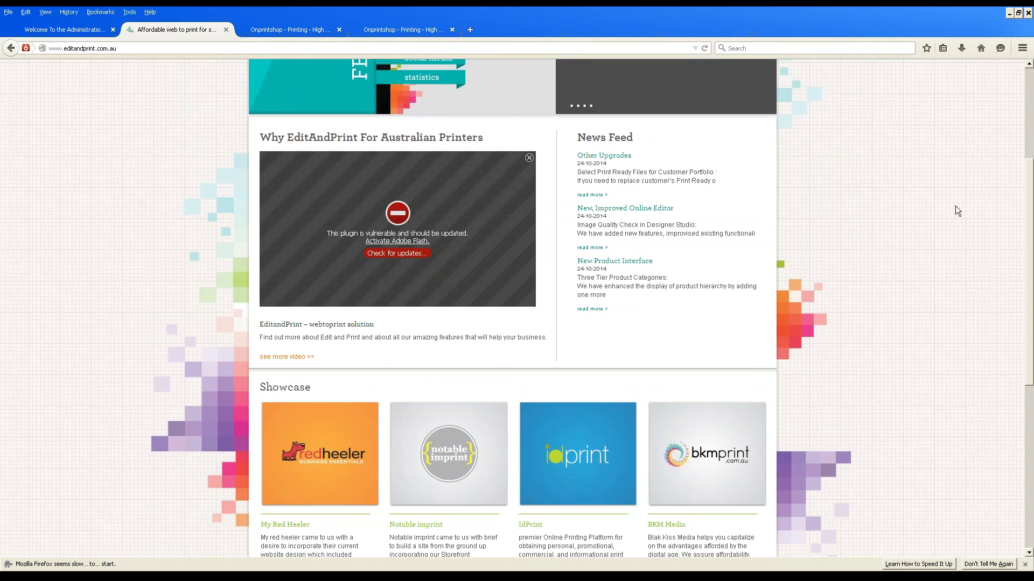
left_click(46, 30)
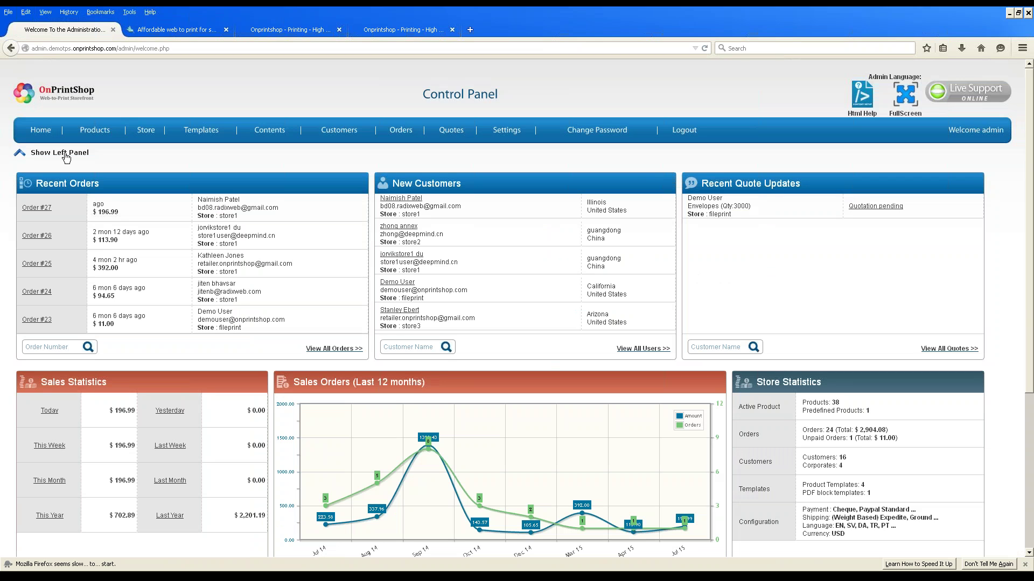
Reveal the navigation panel and review dashboard stats: 38 products, 24 orders ($2,904.08), 16 customers.
left_click(66, 156)
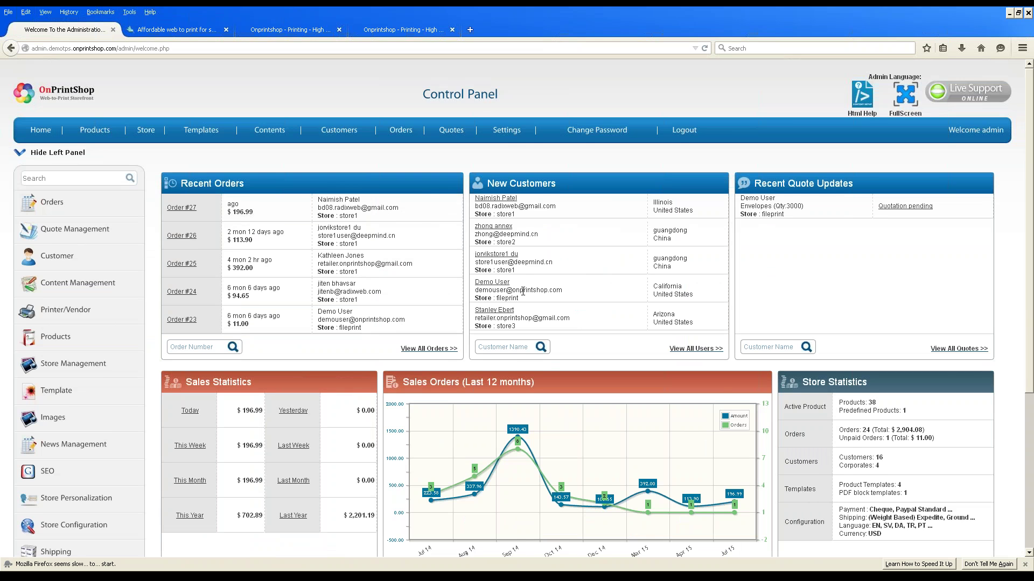
scroll(262, 106, "down", 2)
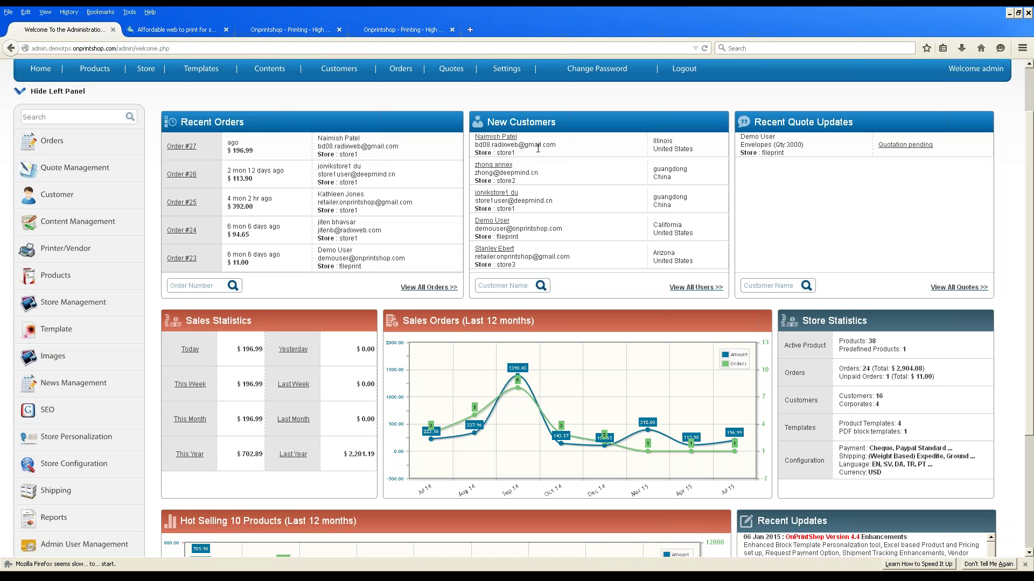
scroll(537, 156, "down", 2)
scroll(537, 156, "up", 2)
scroll(229, 389, "down", 2)
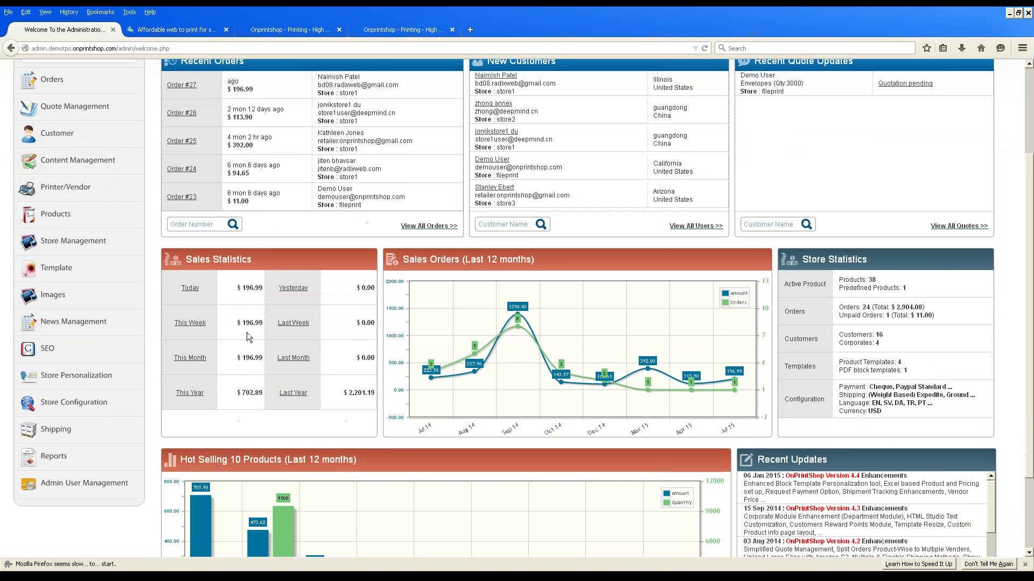
scroll(248, 336, "down", 2)
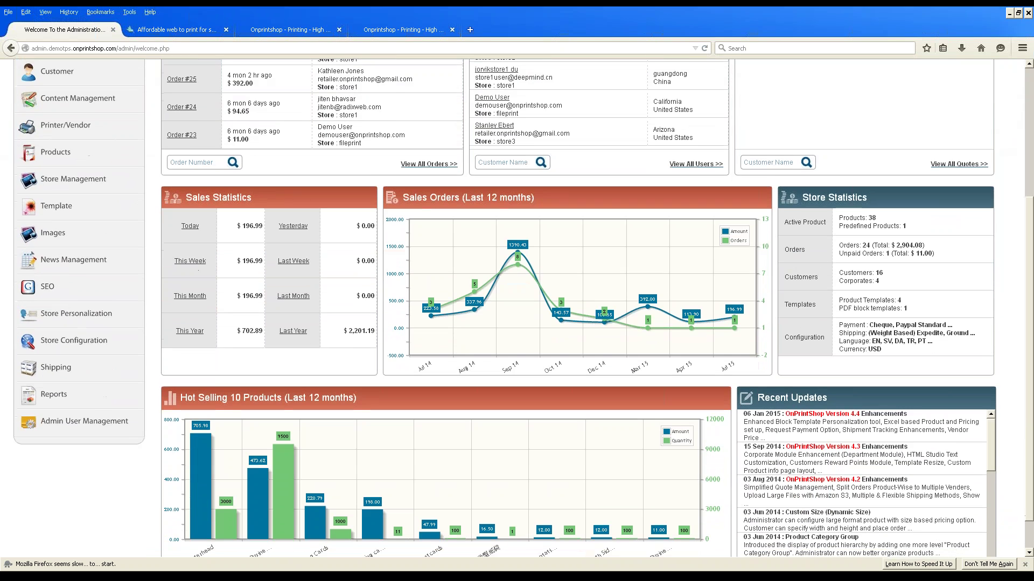
scroll(247, 336, "down", 1)
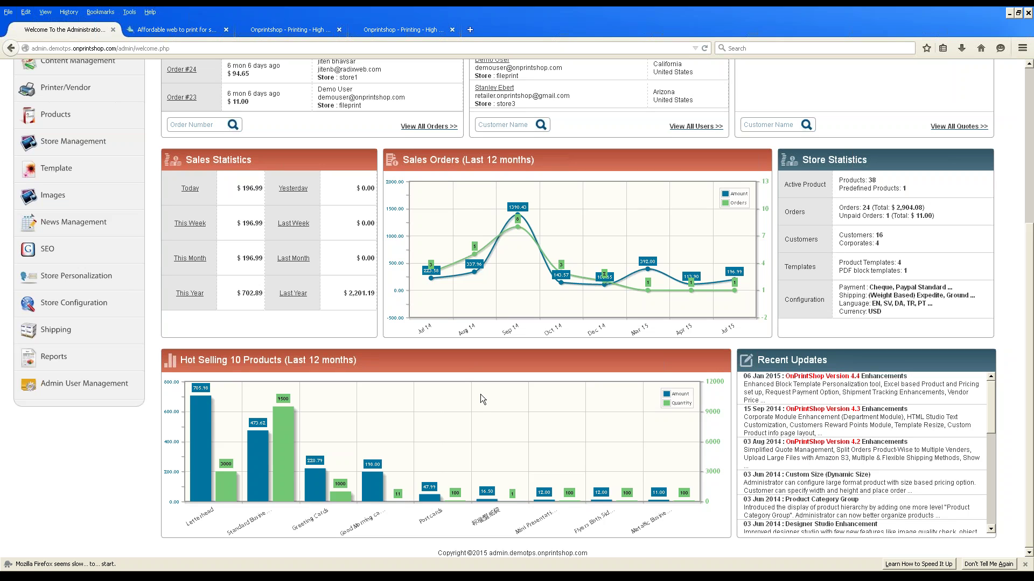
Return to the top of the dashboard and expand the Products section.
scroll(226, 366, "up", 5)
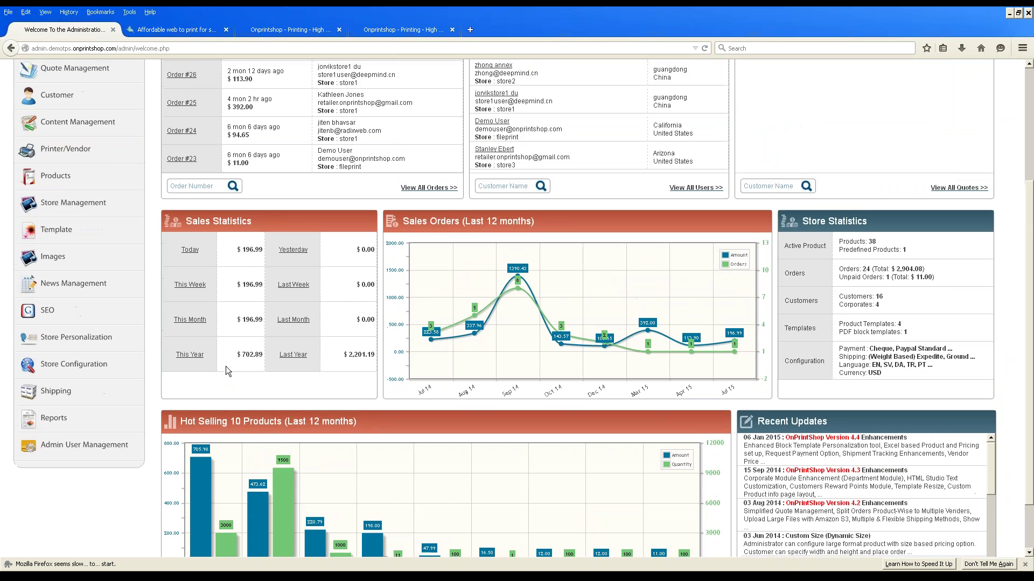
scroll(225, 367, "up", 3)
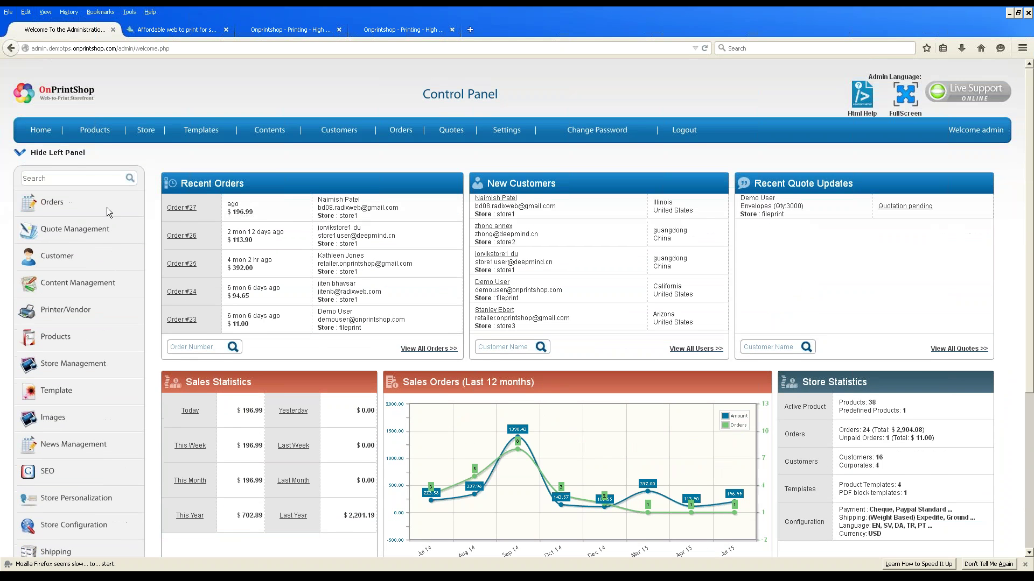
left_click(58, 339)
From the product listing, open Edit Retail Price for Door Hangers Two Side.
left_click(43, 361)
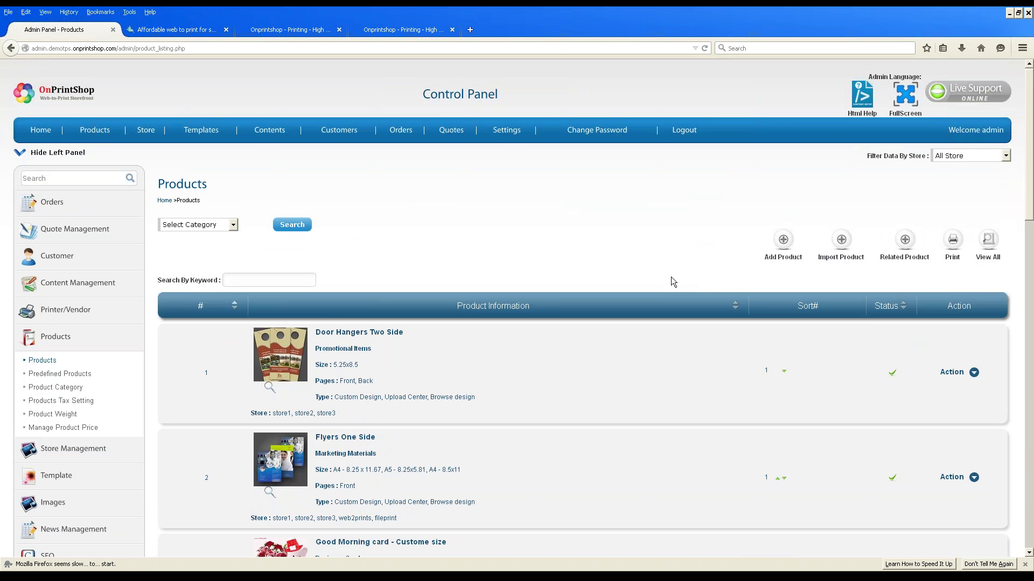
scroll(669, 279, "down", 2)
left_click(972, 312)
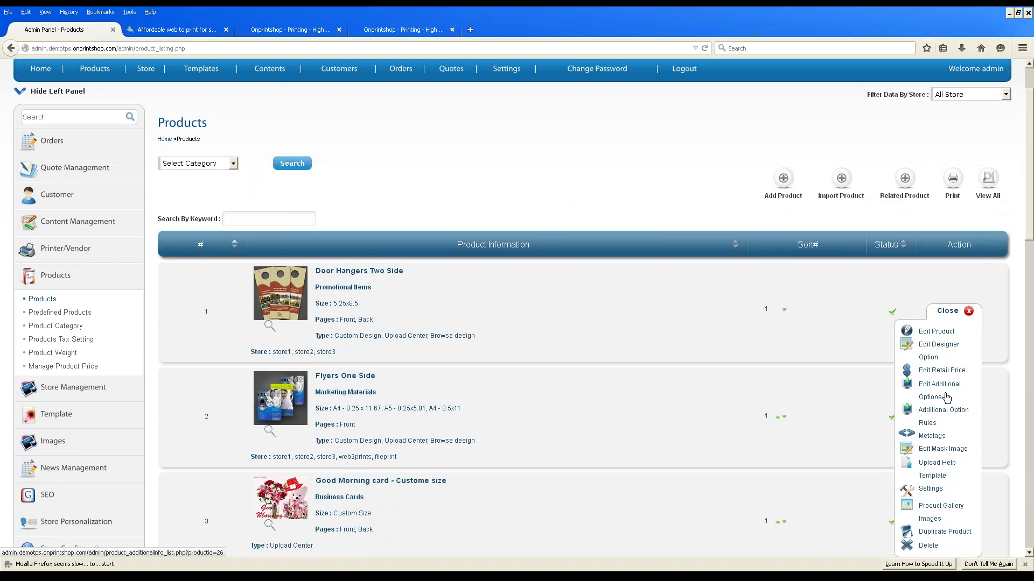
scroll(973, 414, "down", 2)
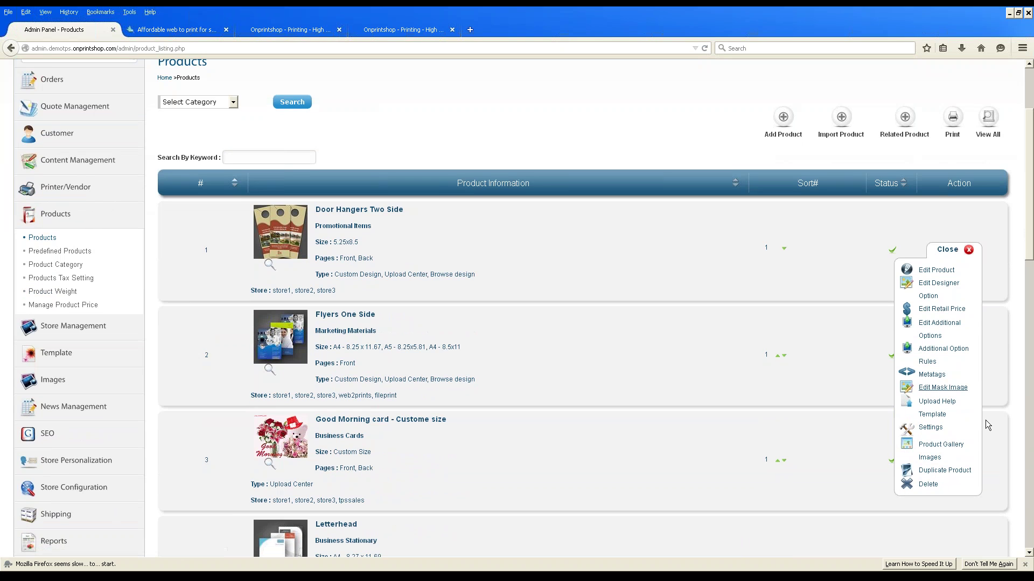
left_click(957, 311)
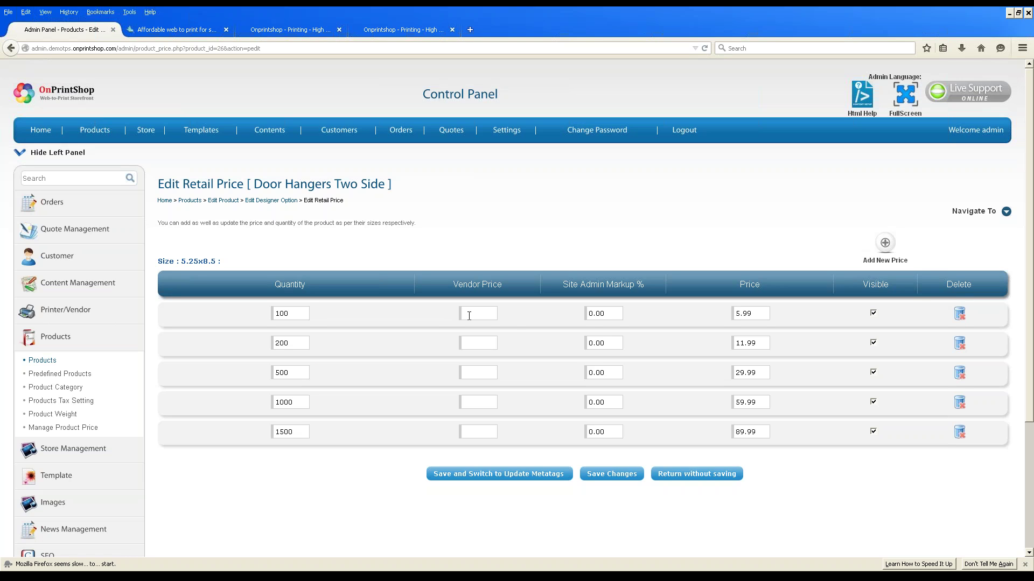
Step through the markup field and the 5.99 to 89.99 price fields without editing.
left_click(608, 312)
left_click(759, 313)
left_click(758, 342)
left_click(759, 373)
left_click(764, 402)
left_click(754, 431)
Recheck the Vendor Price and 5.99 to 89.99 prices, then go to the Product Category list.
left_click(469, 312)
left_click(755, 315)
left_click(758, 343)
left_click(763, 372)
left_click(763, 402)
left_click(764, 431)
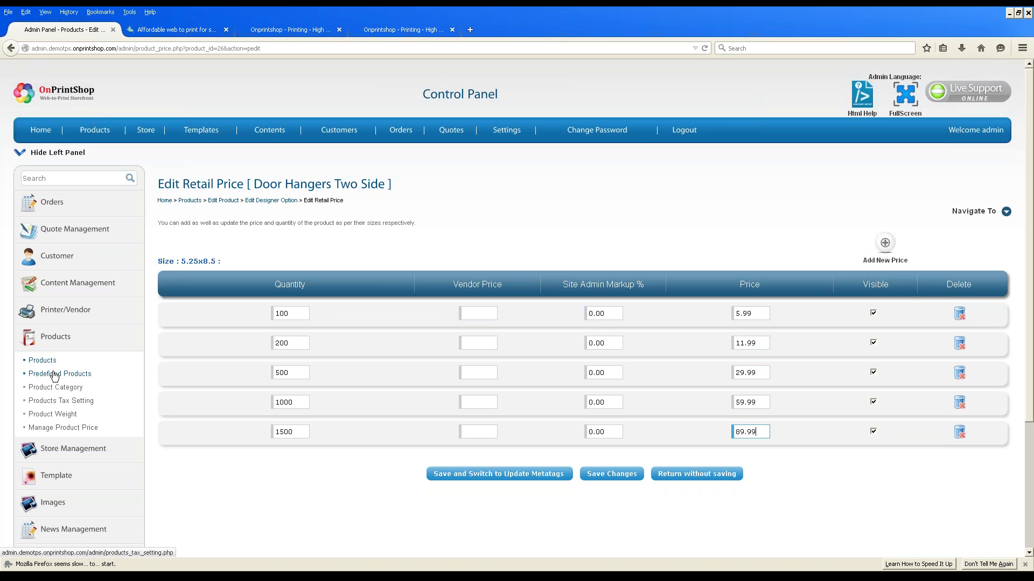
left_click(51, 390)
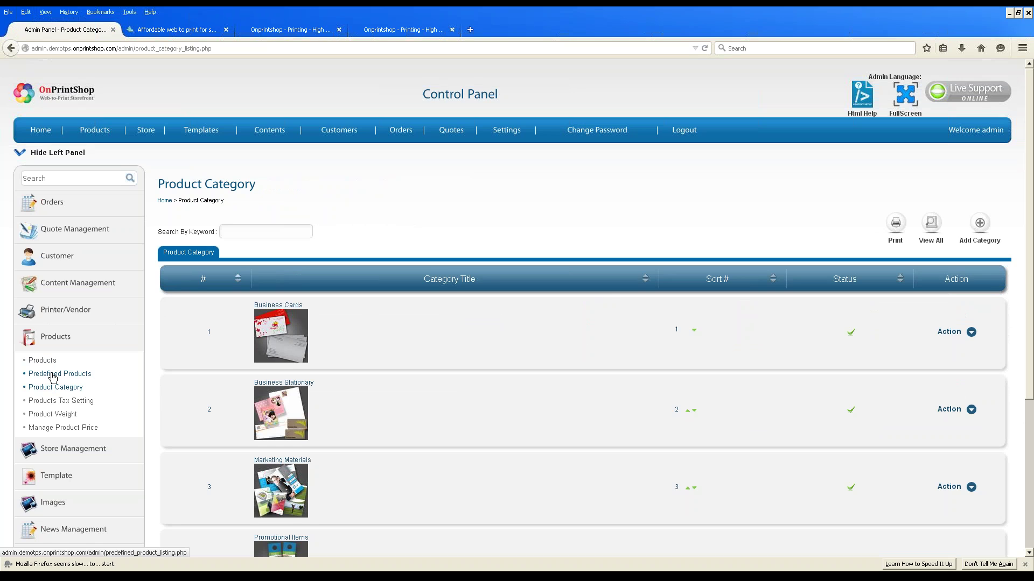
Under Store Management, open the store list and start a blank Add New Store form.
scroll(53, 378, "down", 2)
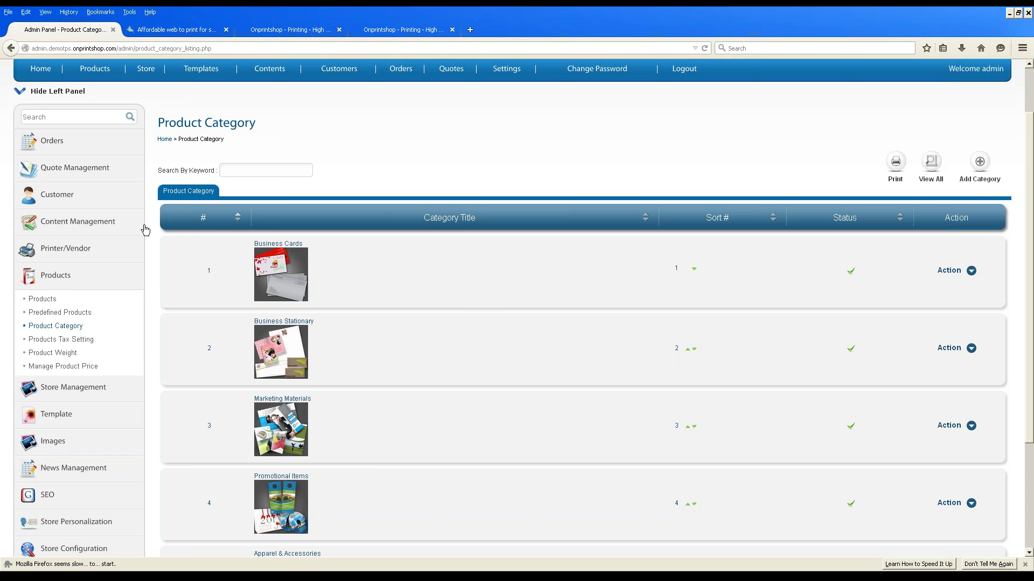
left_click(86, 389)
left_click(61, 330)
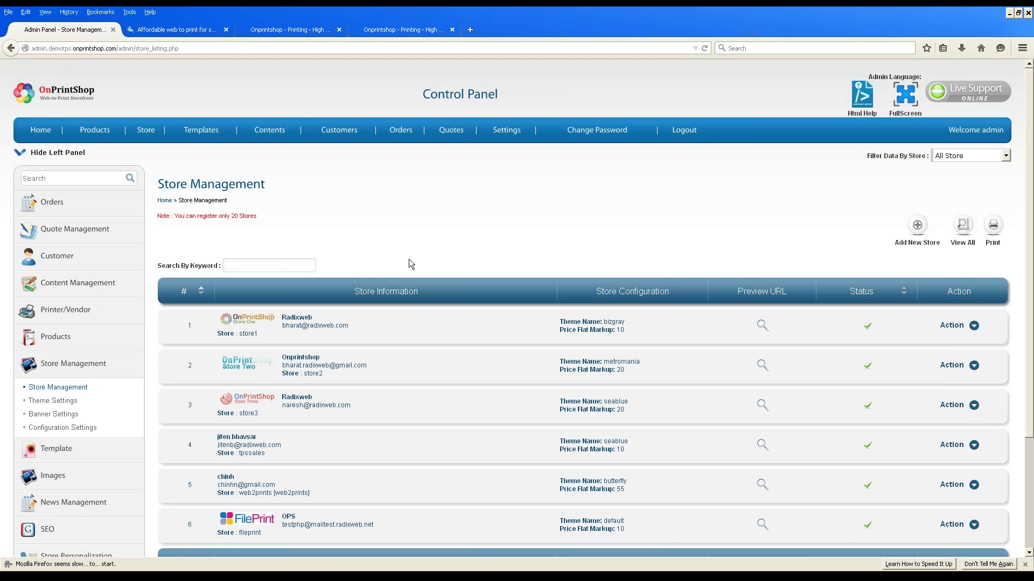
left_click(920, 226)
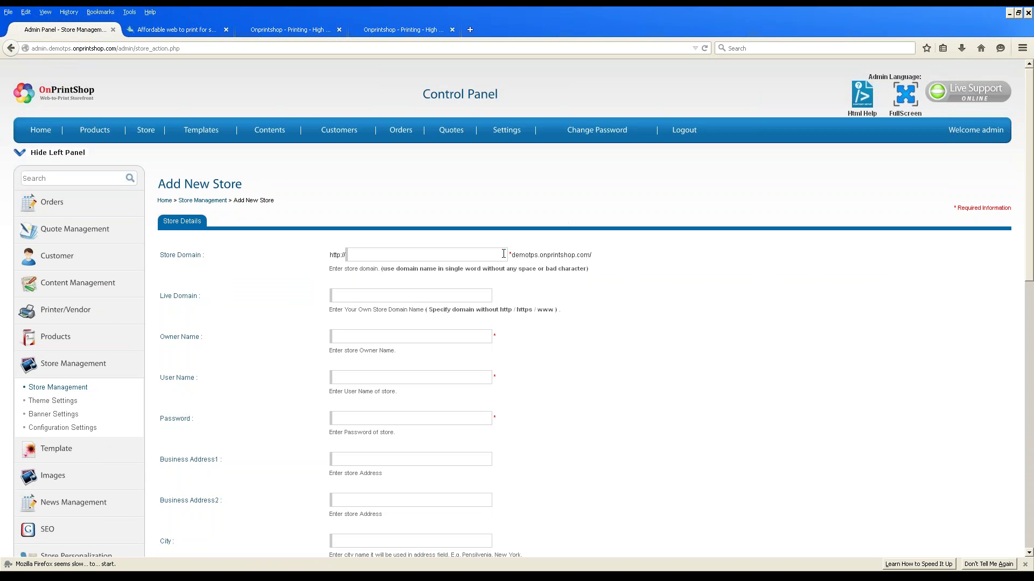
Step through the store domain, Live Domain, Owner Name, User Name and Password fields unfilled.
left_click(504, 254)
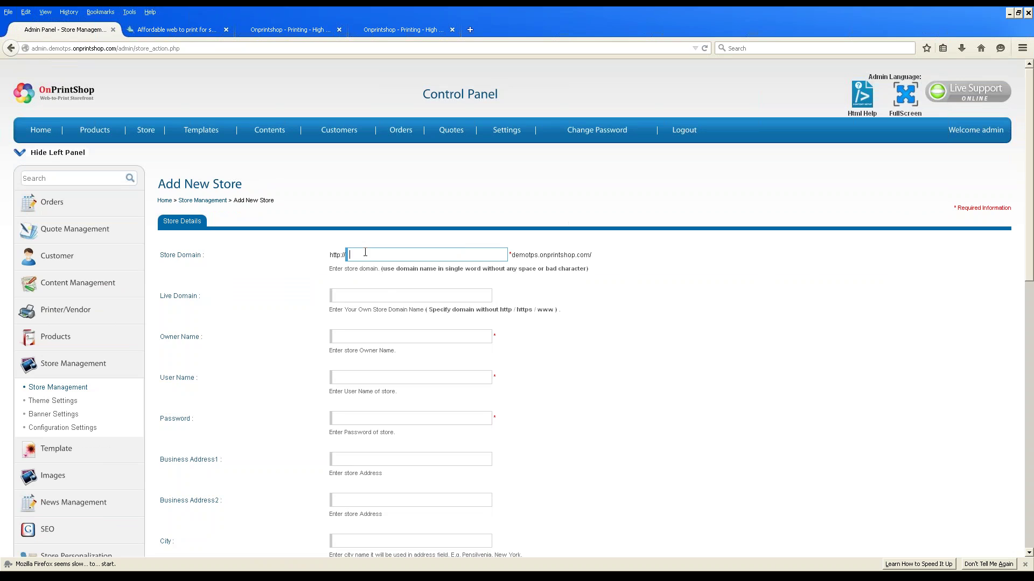
left_click(363, 295)
left_click(363, 337)
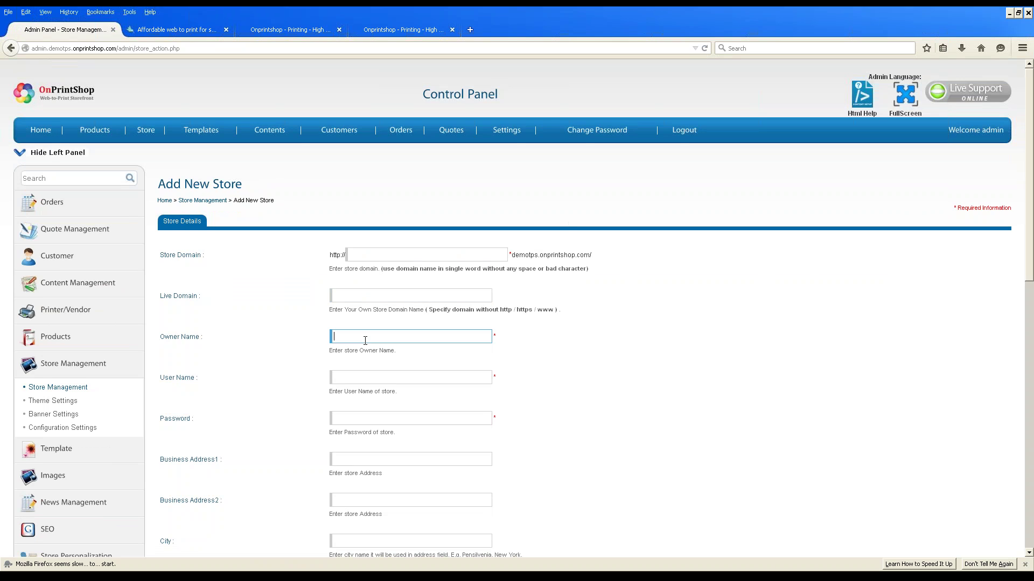
scroll(365, 346, "down", 4)
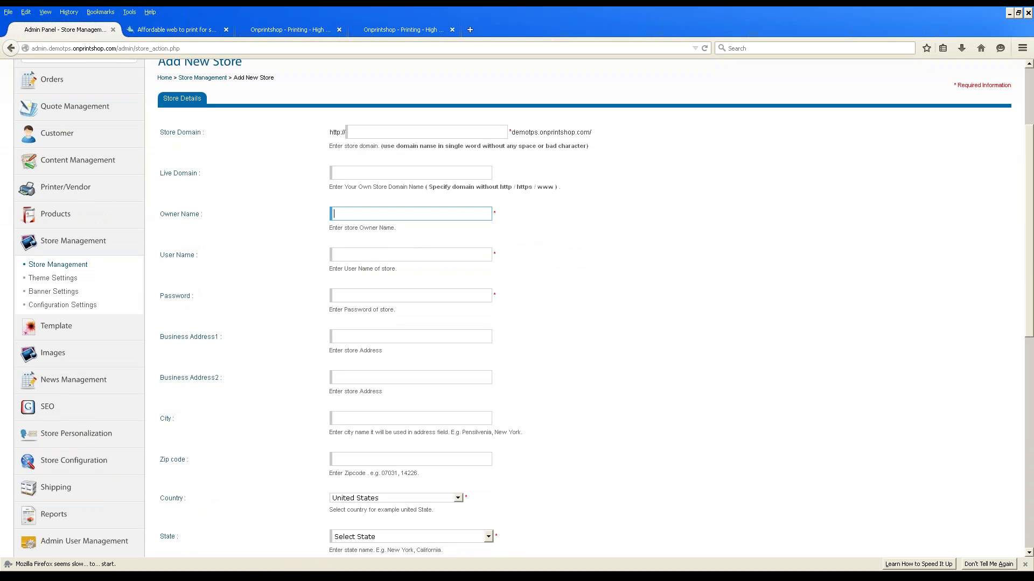
key("Tab")
left_click(368, 291)
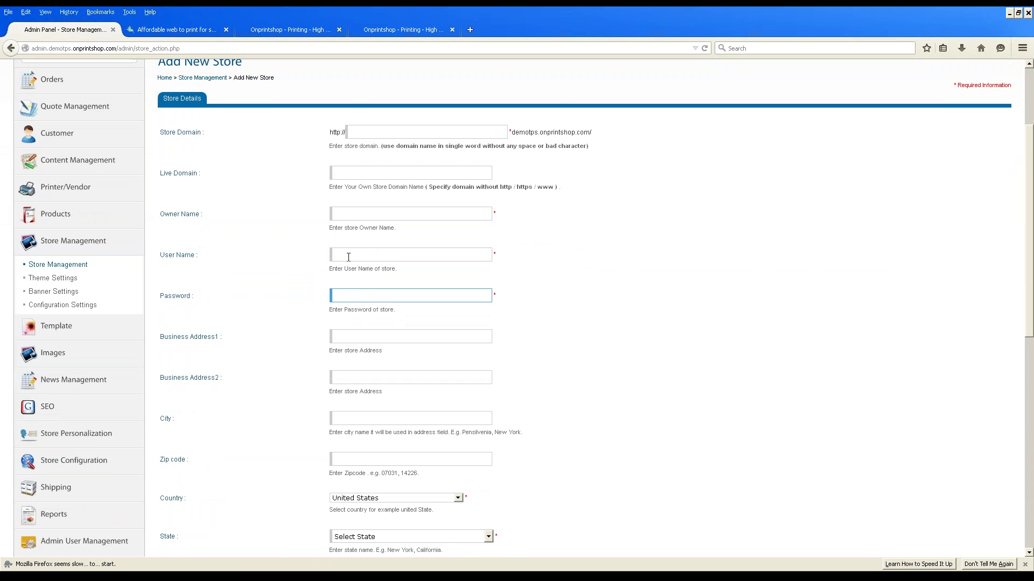
scroll(357, 279, "down", 6)
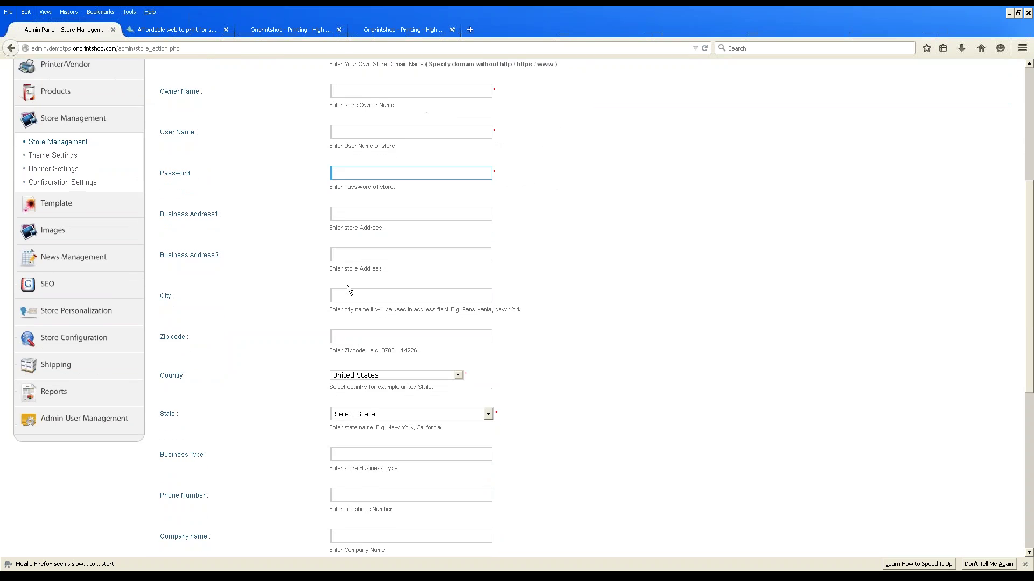
scroll(360, 320, "down", 2)
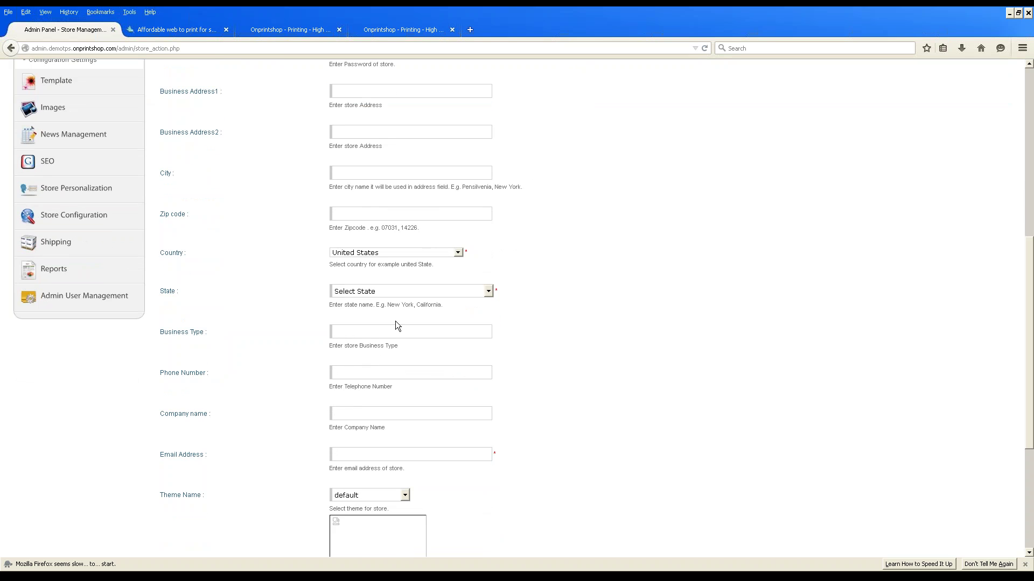
Check Business Type, keep the default theme, and return to the six-store listing.
left_click(383, 335)
scroll(384, 350, "down", 4)
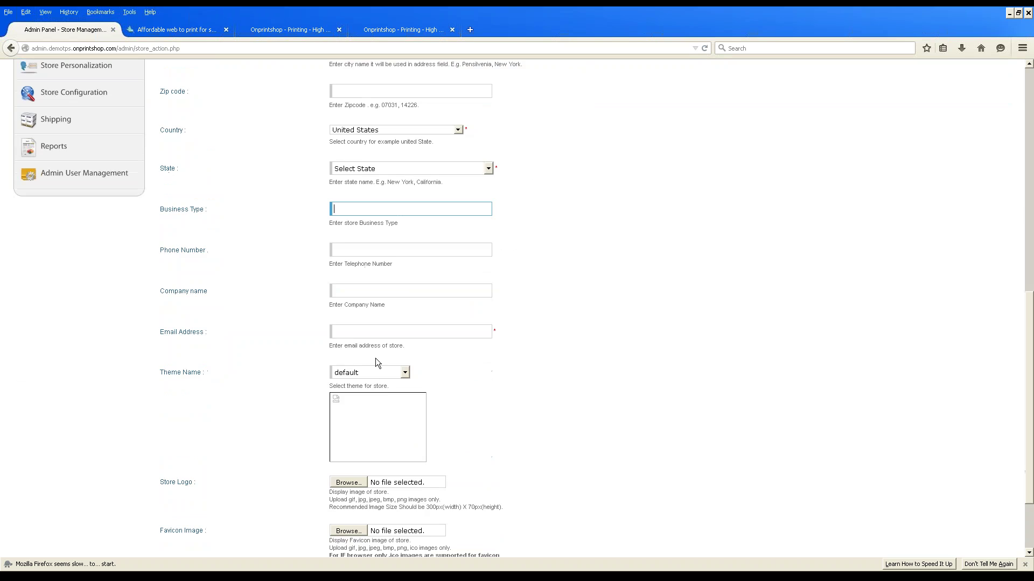
scroll(376, 357, "down", 2)
left_click(392, 314)
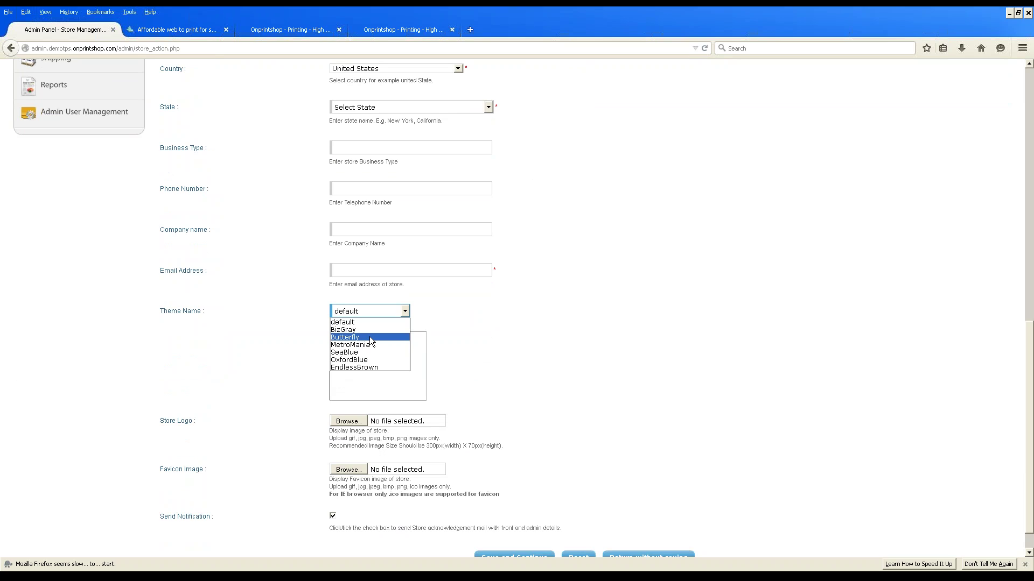
left_click(538, 328)
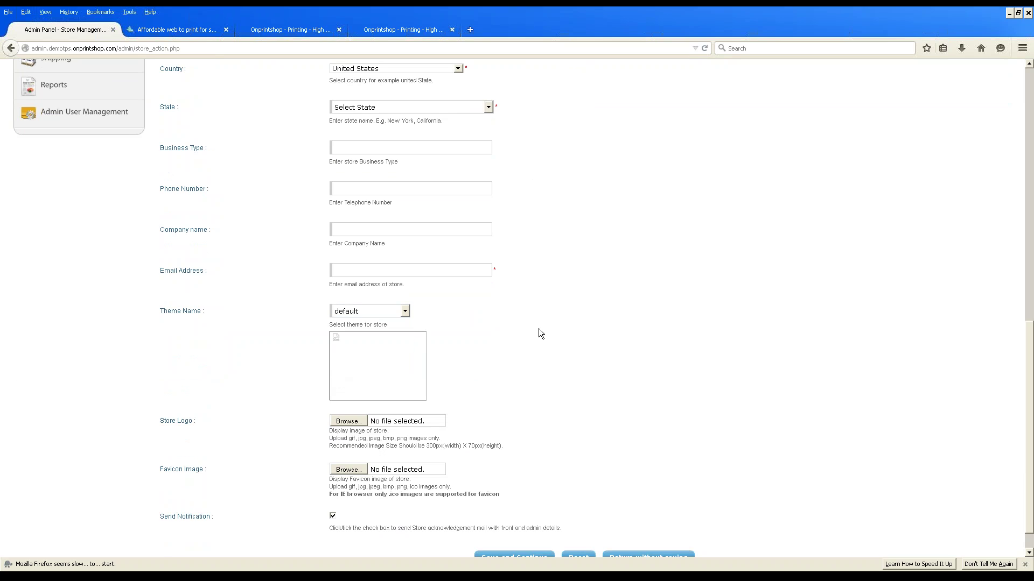
scroll(538, 329, "down", 1)
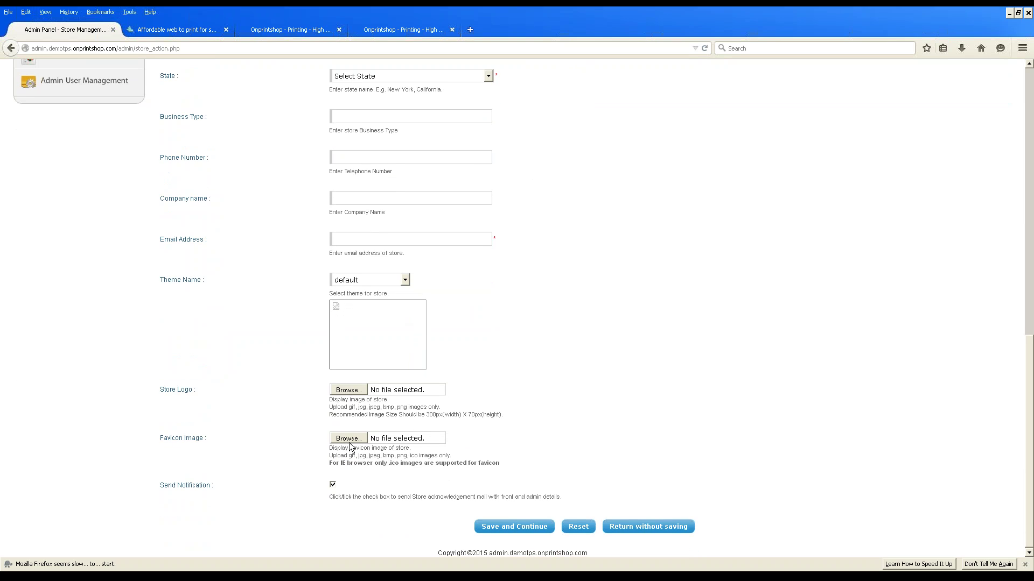
scroll(388, 489, "up", 4)
scroll(388, 489, "up", 15)
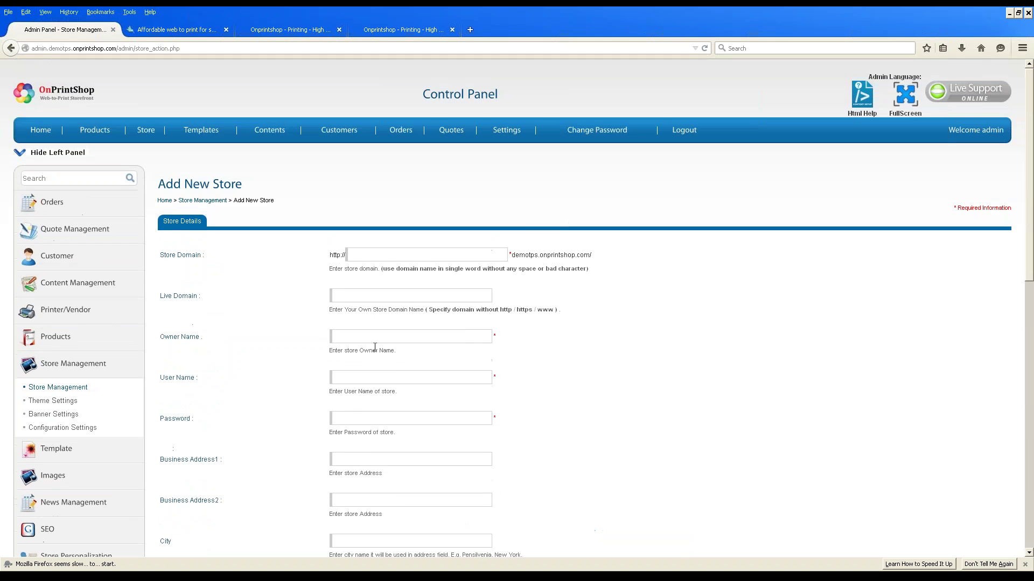
left_click(58, 388)
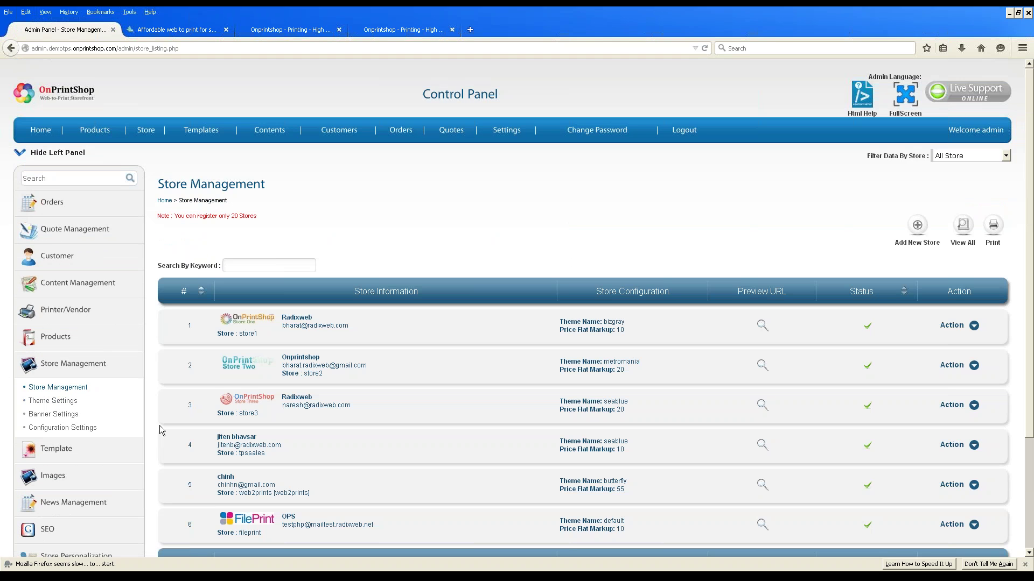
Open store1 for editing and look over its Edit Store page.
left_click(973, 326)
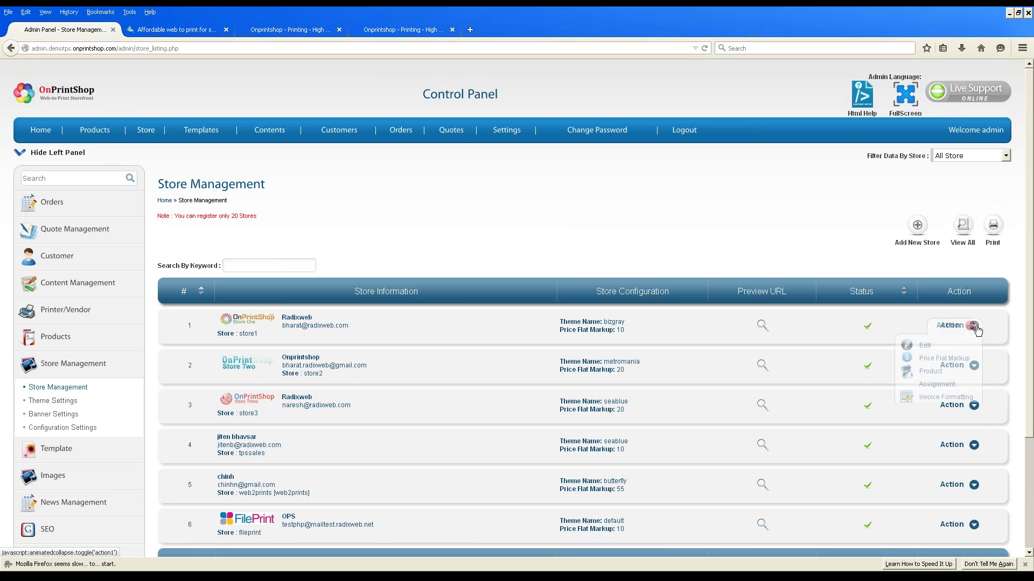
left_click(924, 347)
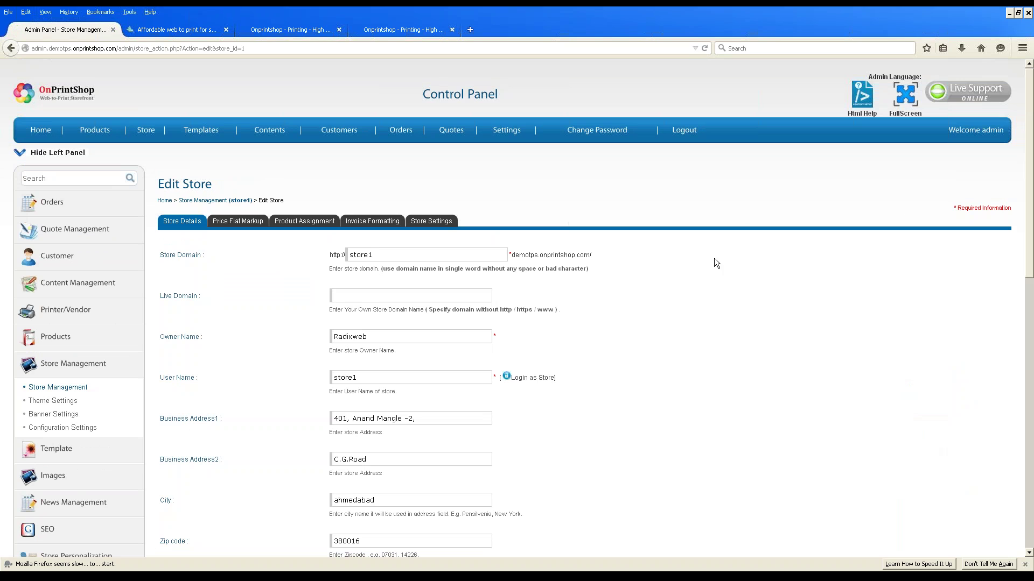
scroll(264, 381, "down", 3)
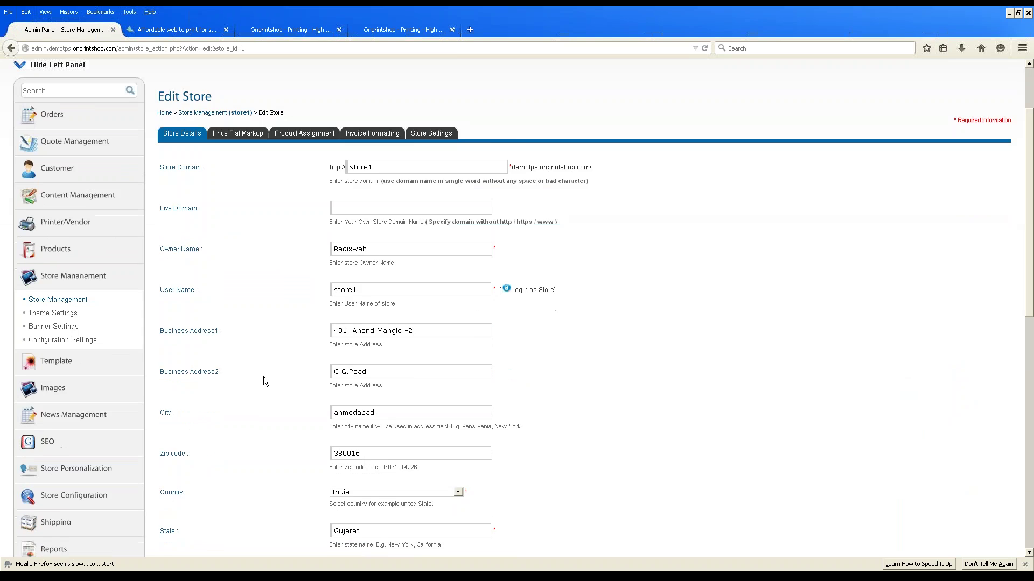
scroll(263, 380, "down", 20)
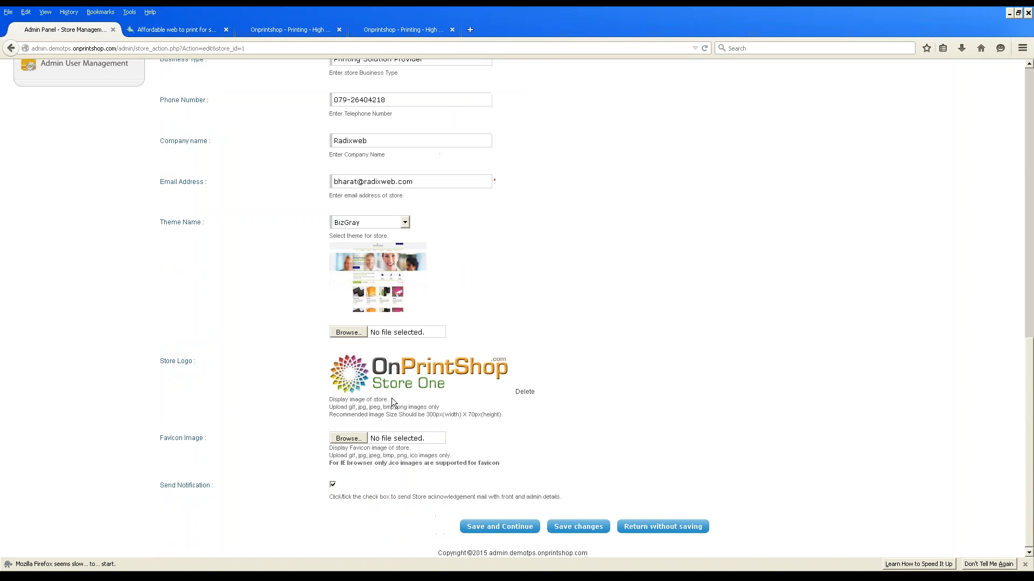
scroll(391, 411, "up", 2)
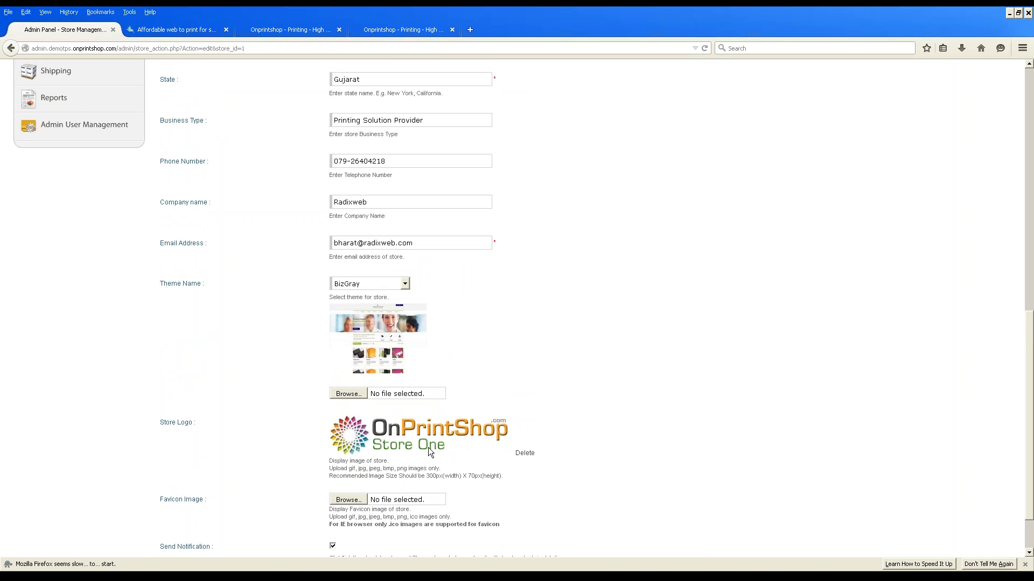
scroll(428, 448, "up", 12)
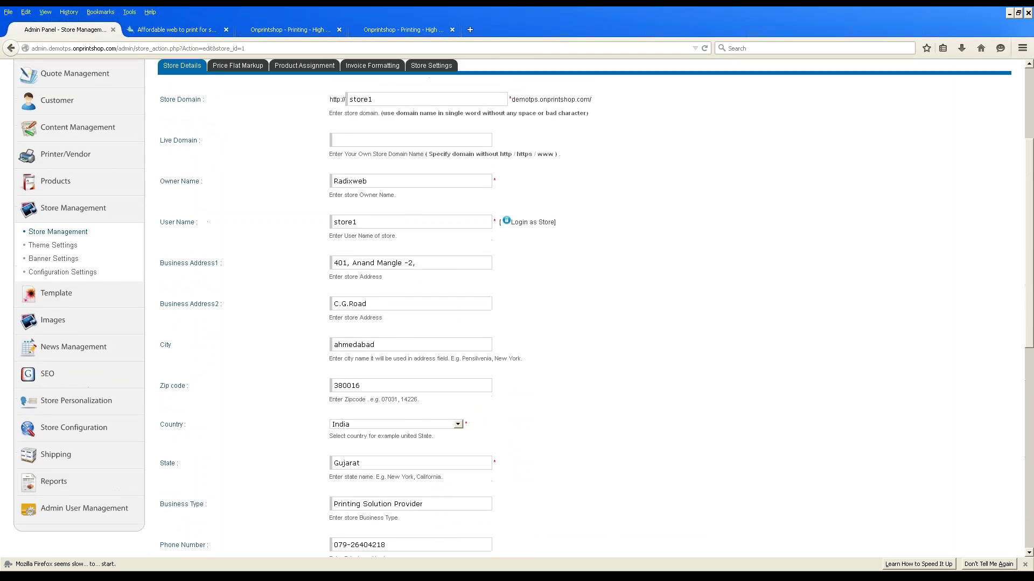
scroll(237, 221, "up", 5)
Check store1's 10% flat markup, then toggle Select all Products off and back on.
left_click(237, 220)
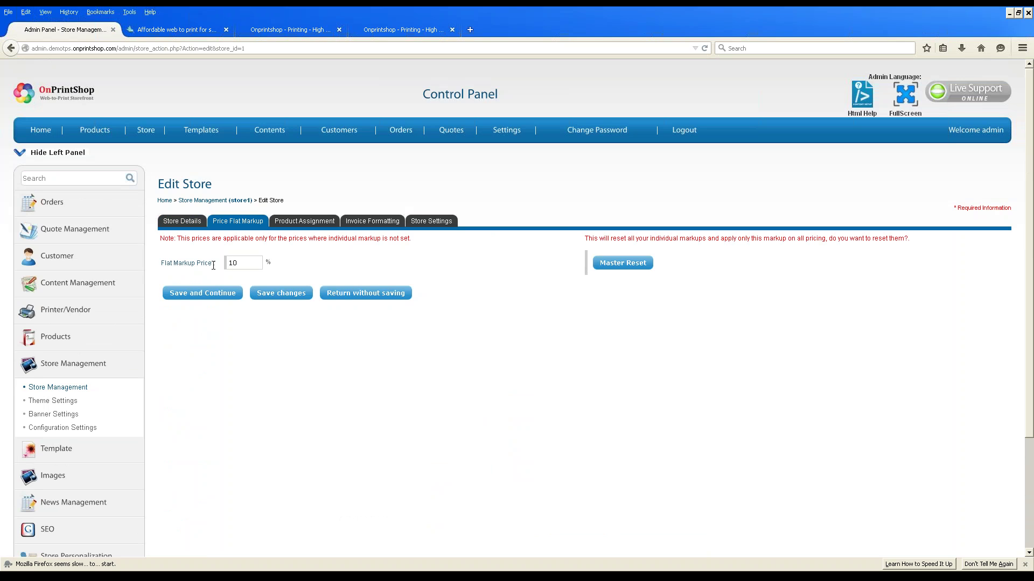
left_click_drag(240, 262, 212, 263)
left_click(303, 221)
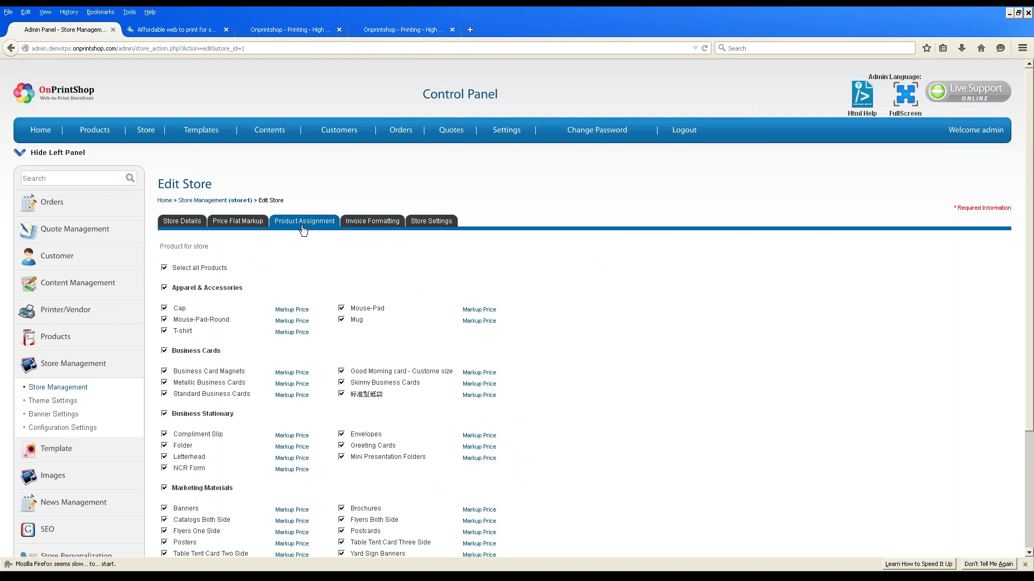
left_click(164, 267)
left_click(164, 267)
scroll(244, 334, "down", 2)
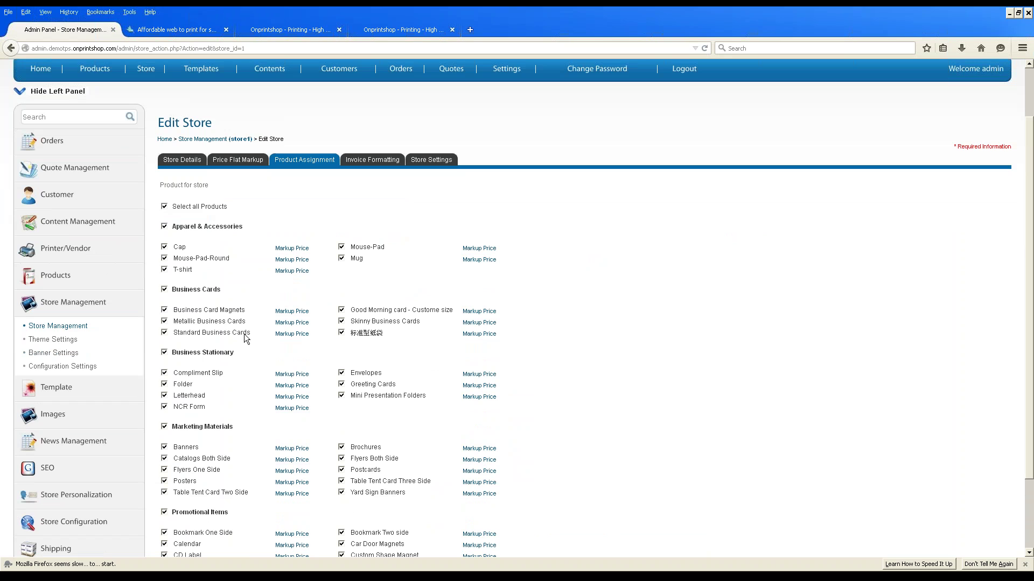
View store1's invoice header/footer, then read Store Settings labels like Super Admin Templates and payon account.
left_click(381, 161)
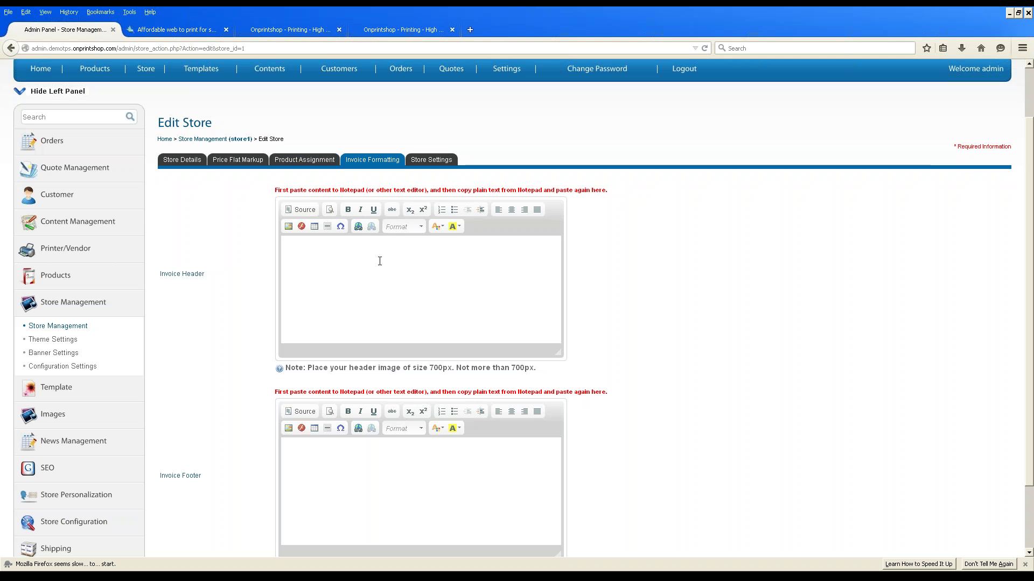
left_click(431, 161)
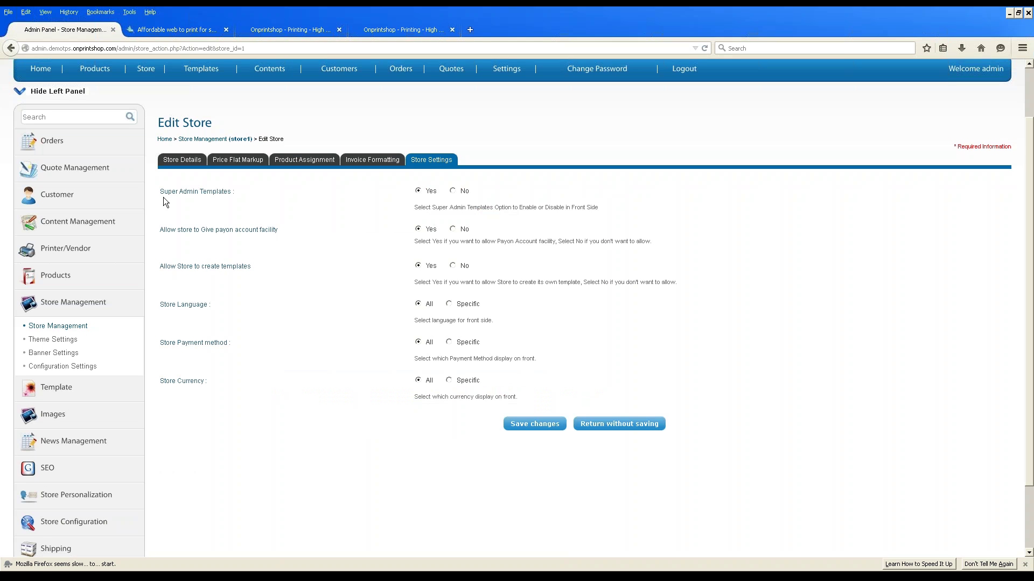
left_click_drag(159, 186, 225, 190)
left_click(273, 262)
left_click_drag(200, 230, 264, 229)
left_click(301, 263)
left_click(448, 305)
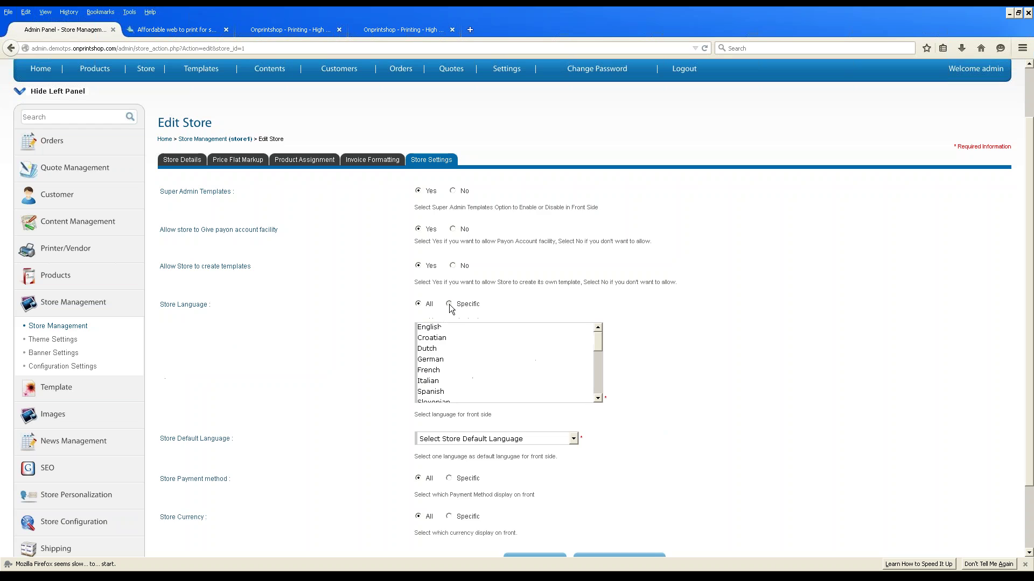
left_click(419, 305)
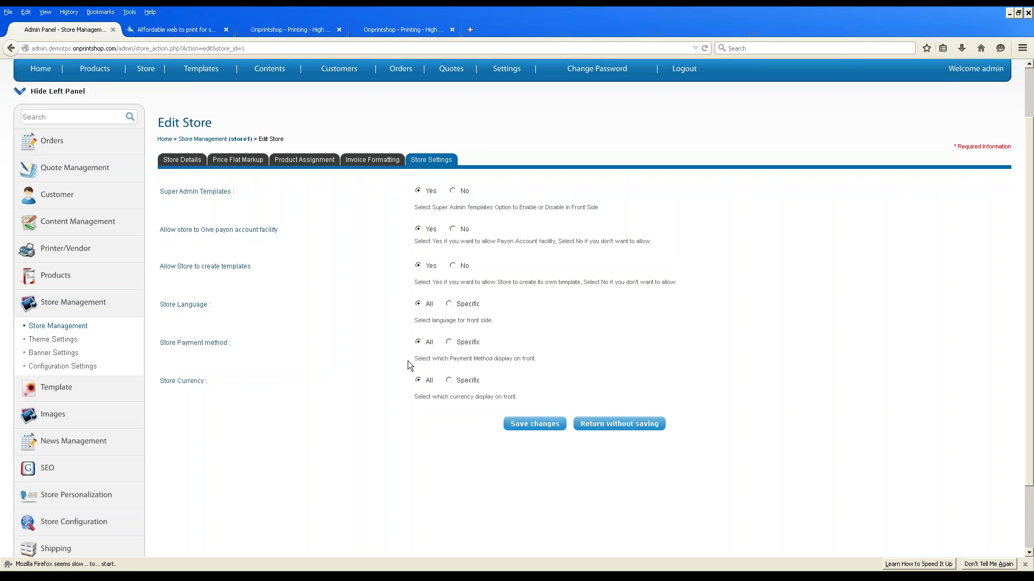
left_click(449, 342)
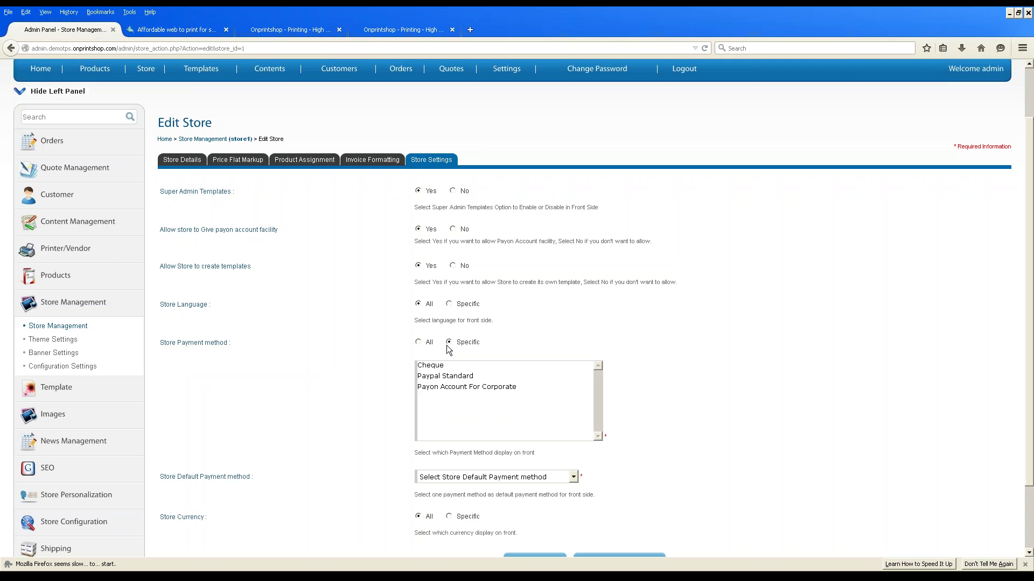
left_click(419, 343)
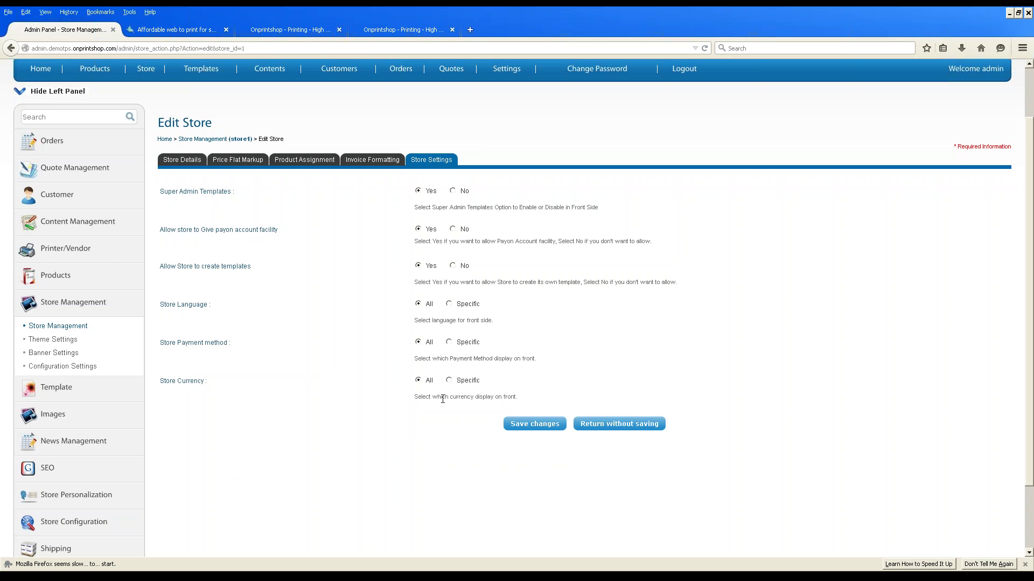
left_click(449, 380)
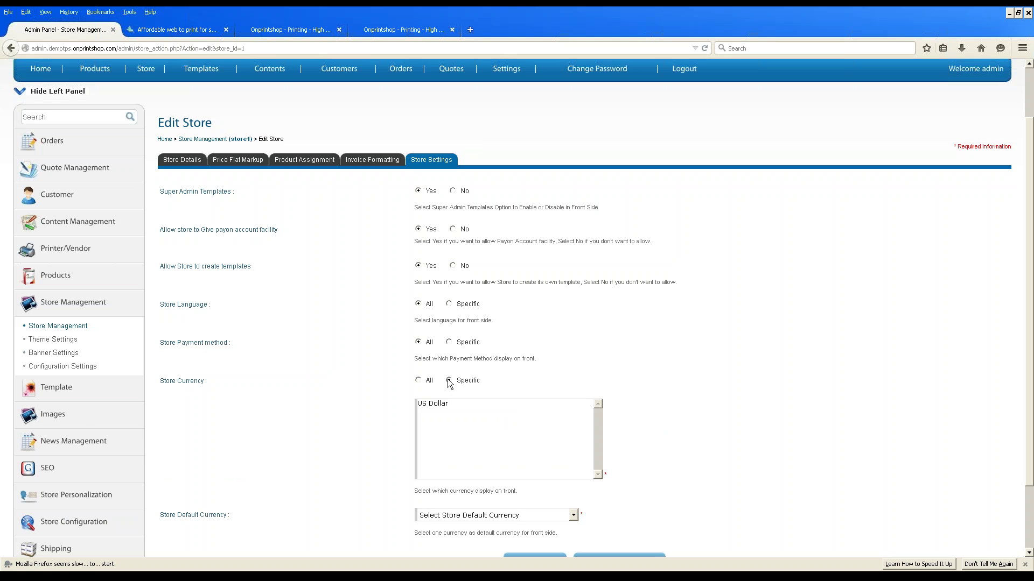
left_click(418, 380)
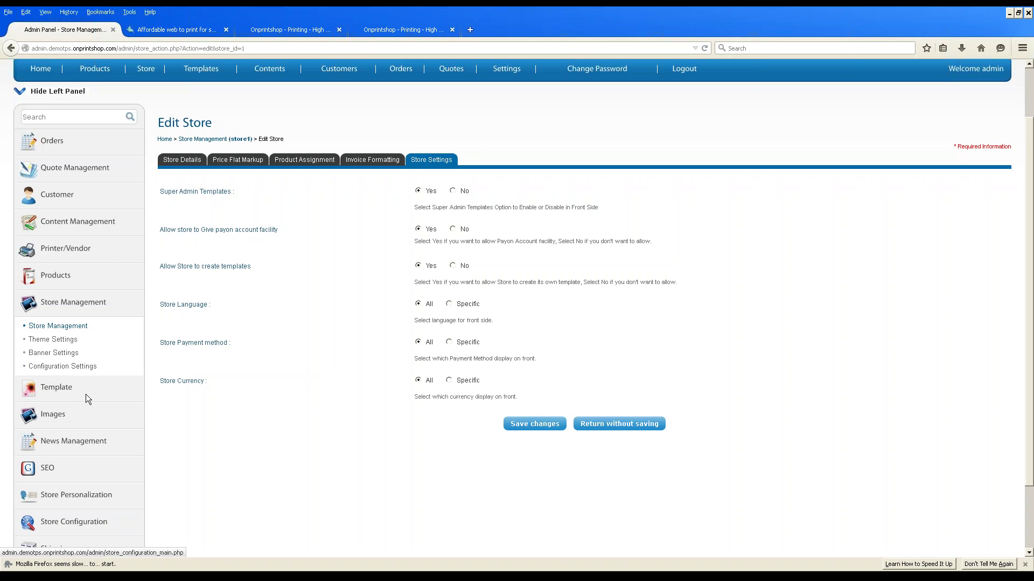
scroll(85, 394, "down", 2)
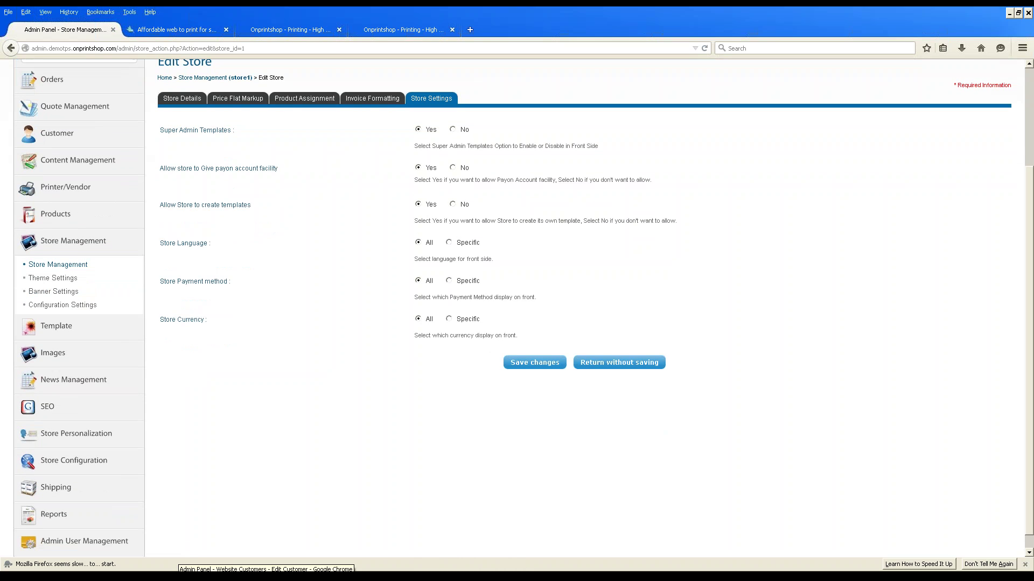
Browse the Store One, Three and Two storefronts, closing the logged-in tab, ending on Store One.
left_click(186, 576)
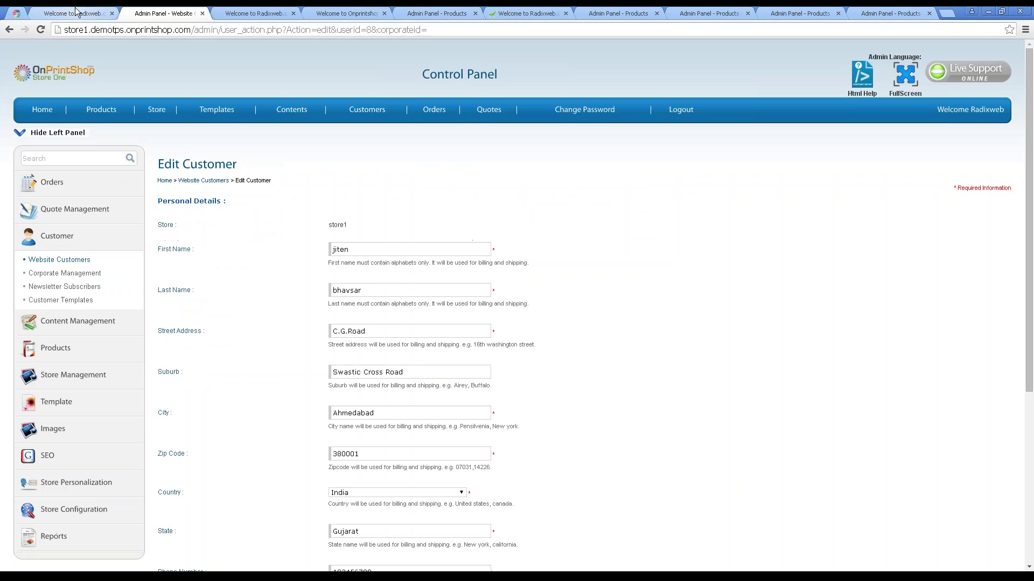
left_click(75, 11)
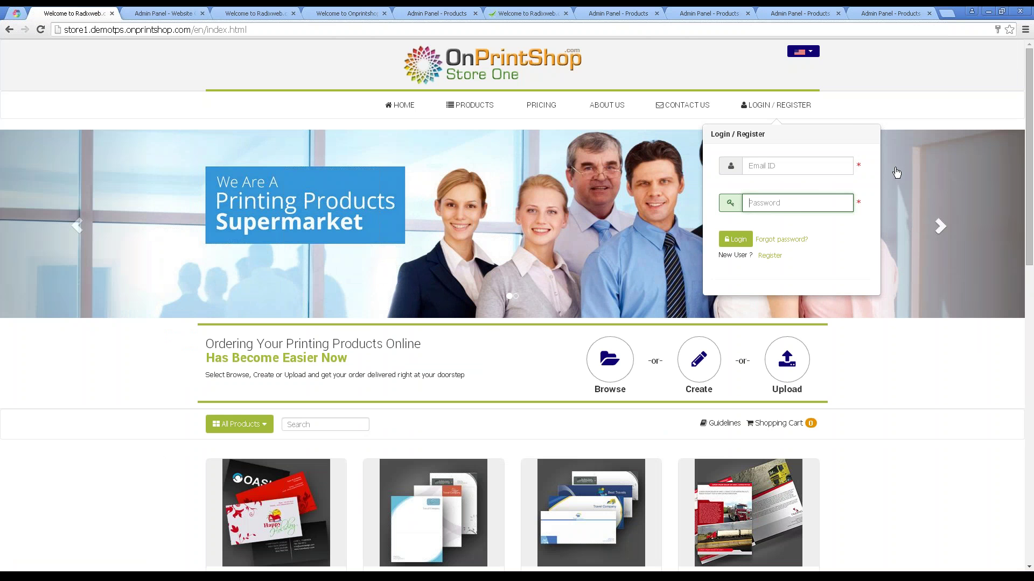
left_click(925, 366)
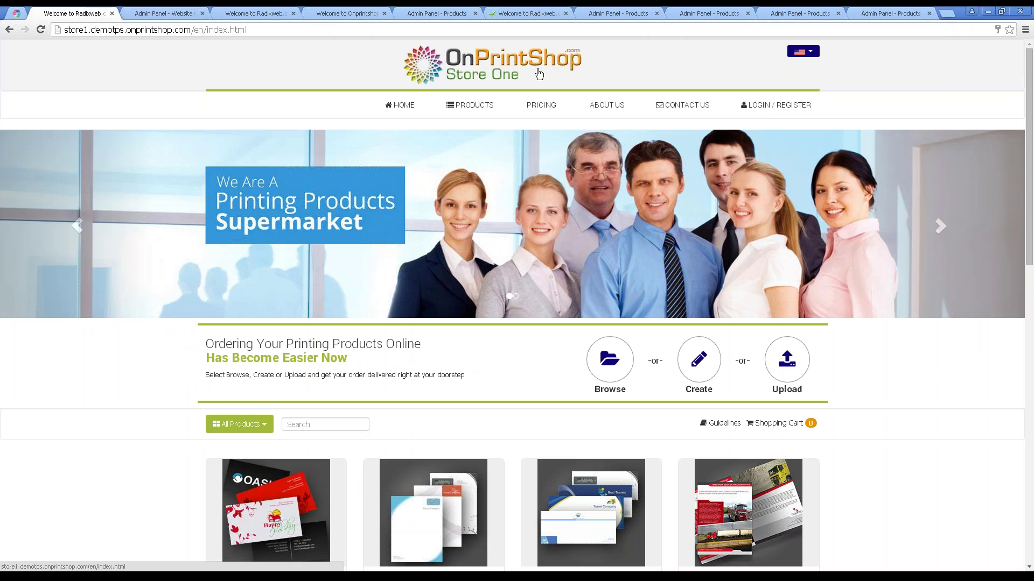
left_click(253, 13)
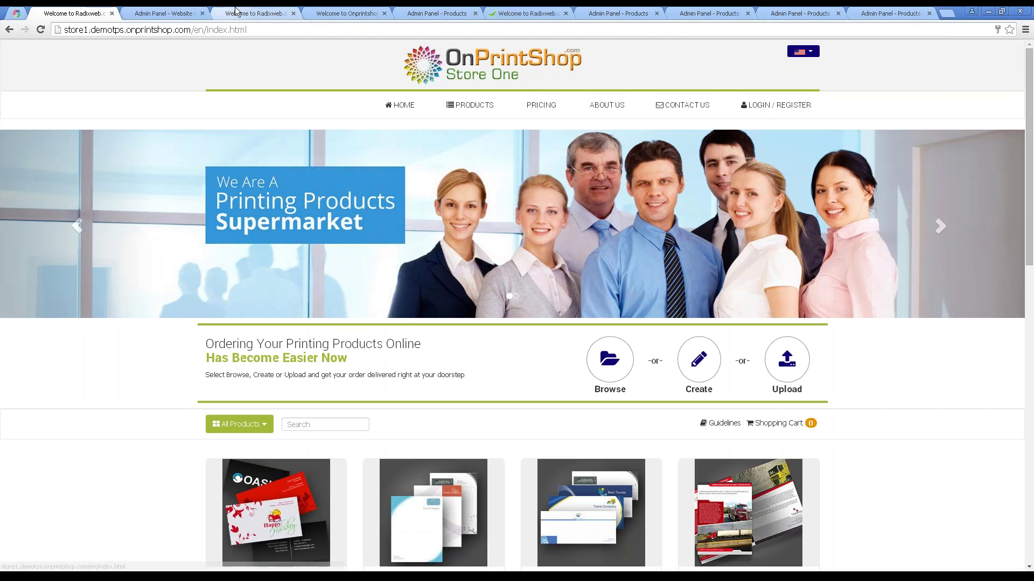
left_click(293, 13)
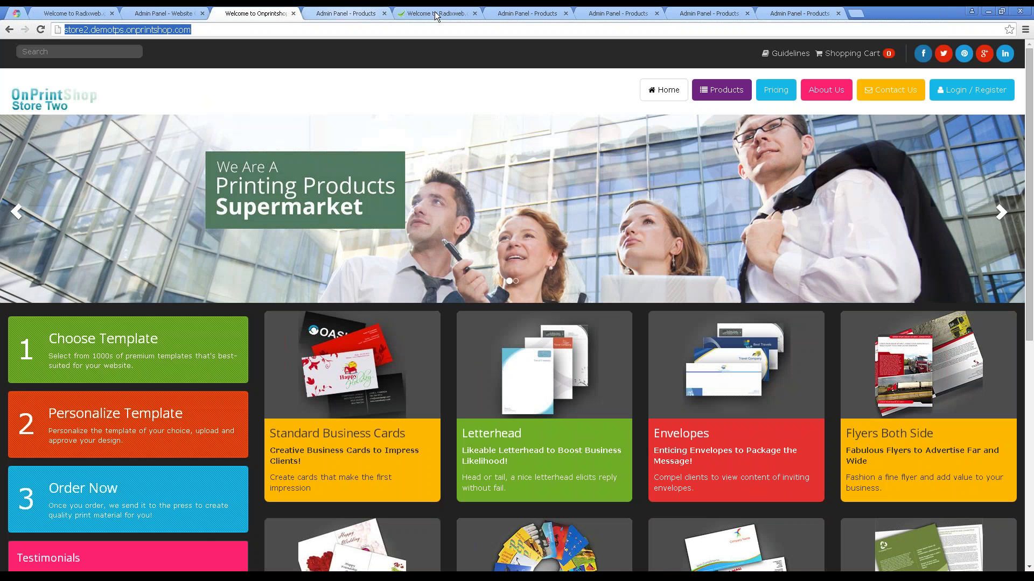
left_click(434, 12)
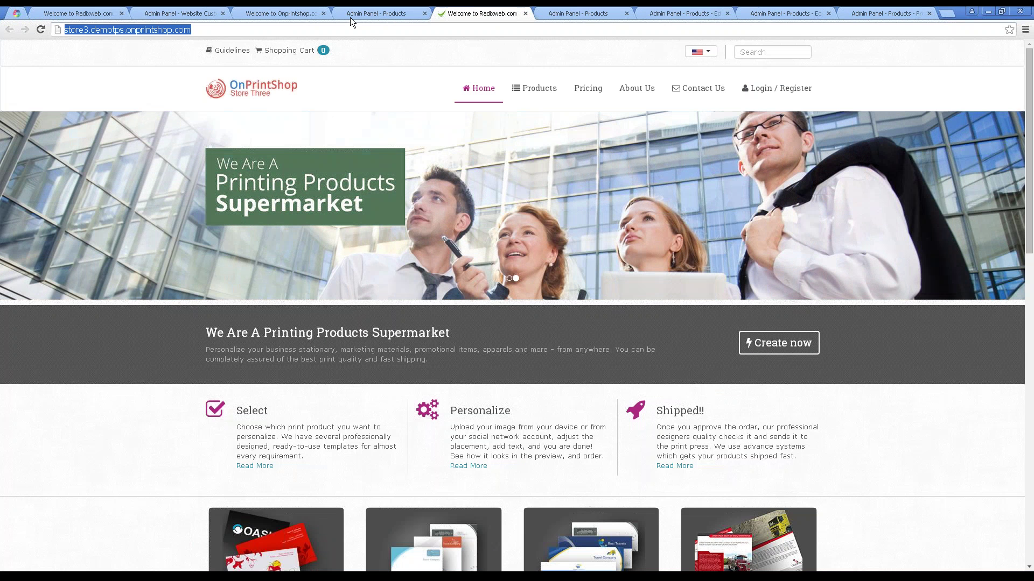
left_click(280, 14)
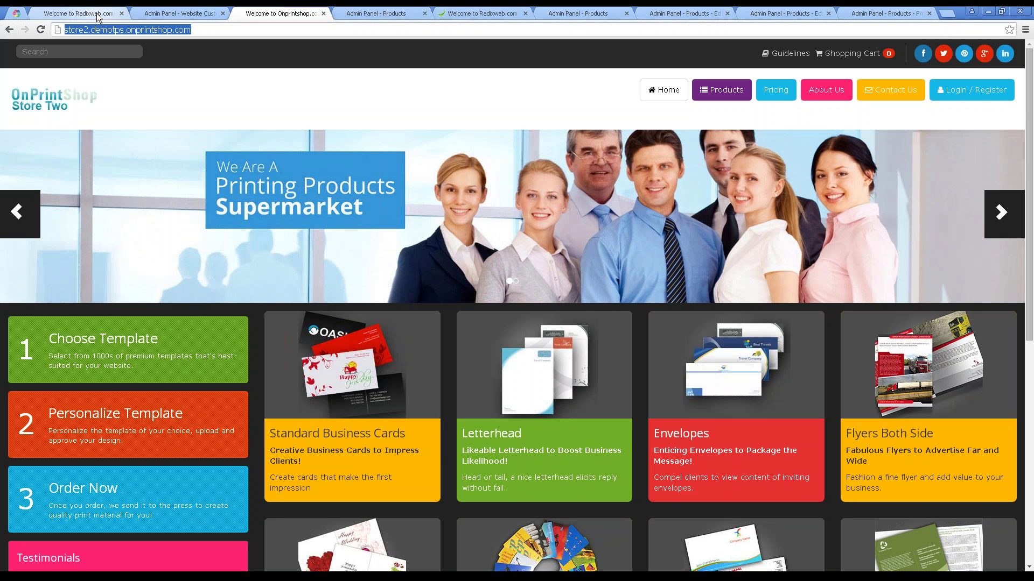
left_click(98, 15)
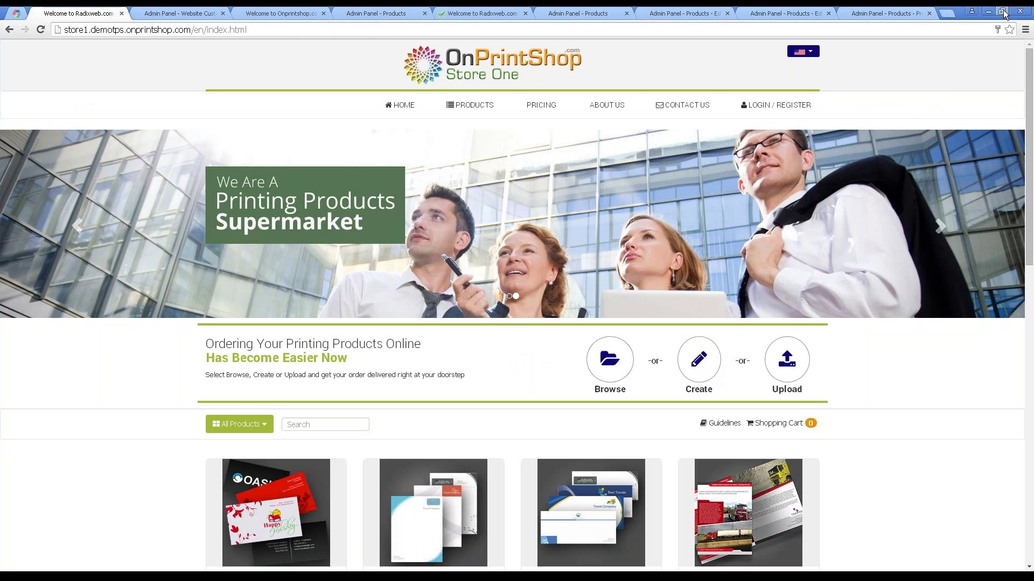
left_click(1002, 12)
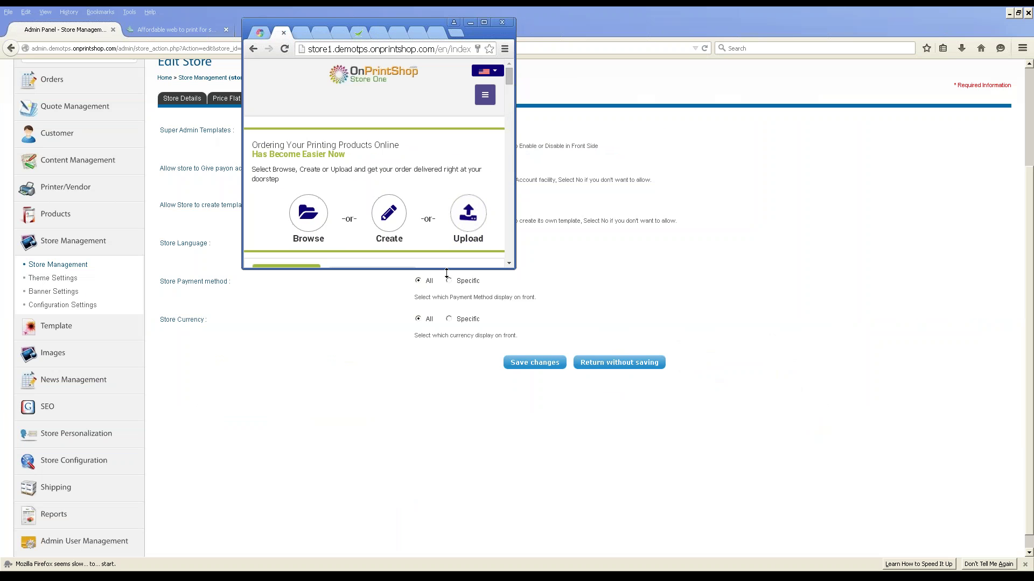
left_click_drag(446, 273, 446, 423)
mouse_move(509, 95)
left_mouse_down()
mouse_move(508, 393)
mouse_move(513, 84)
left_mouse_up()
left_click(483, 22)
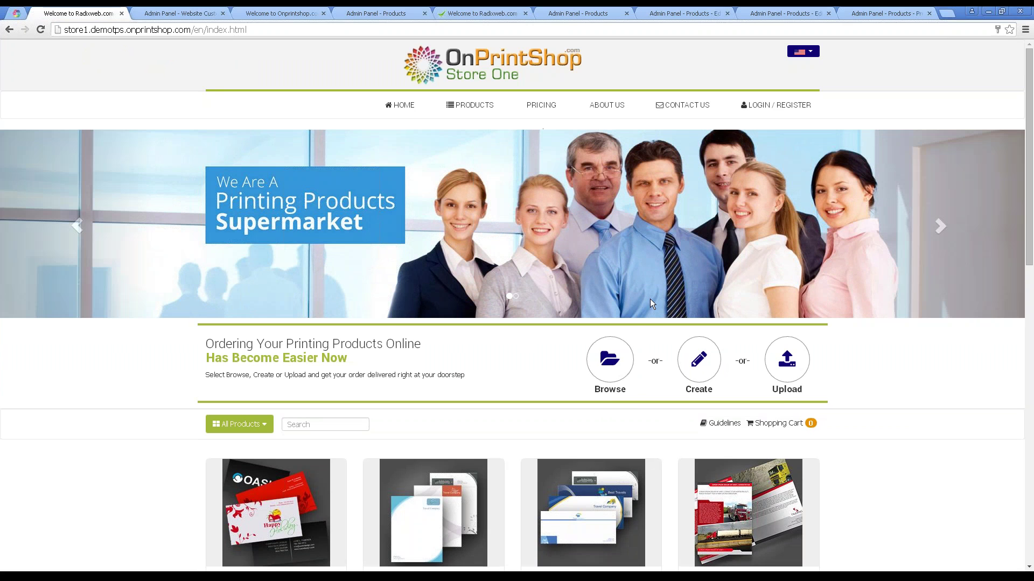
scroll(650, 299, "down", 5)
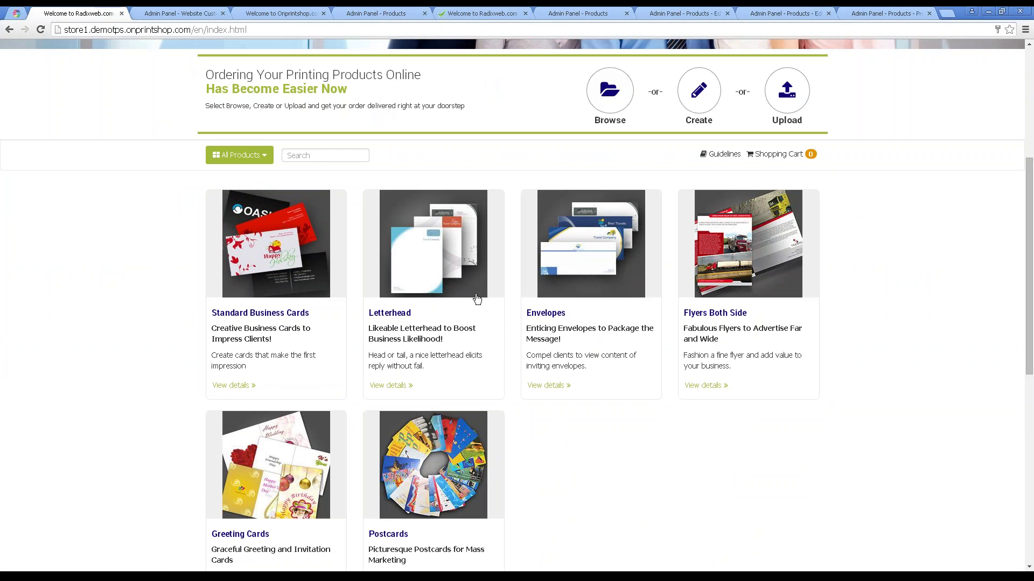
scroll(477, 299, "up", 5)
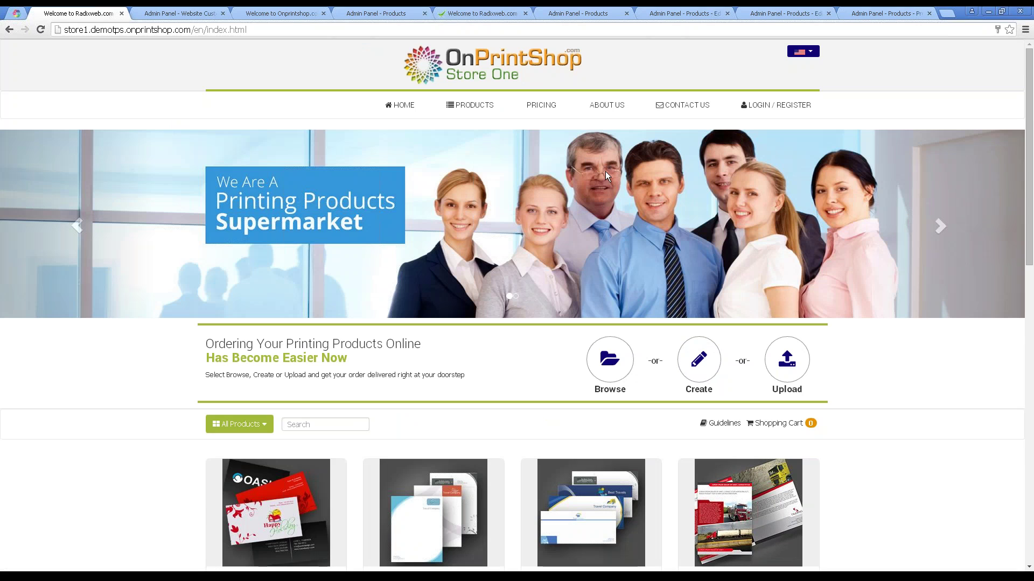
scroll(605, 172, "down", 1)
scroll(605, 171, "up", 1)
scroll(354, 168, "down", 5)
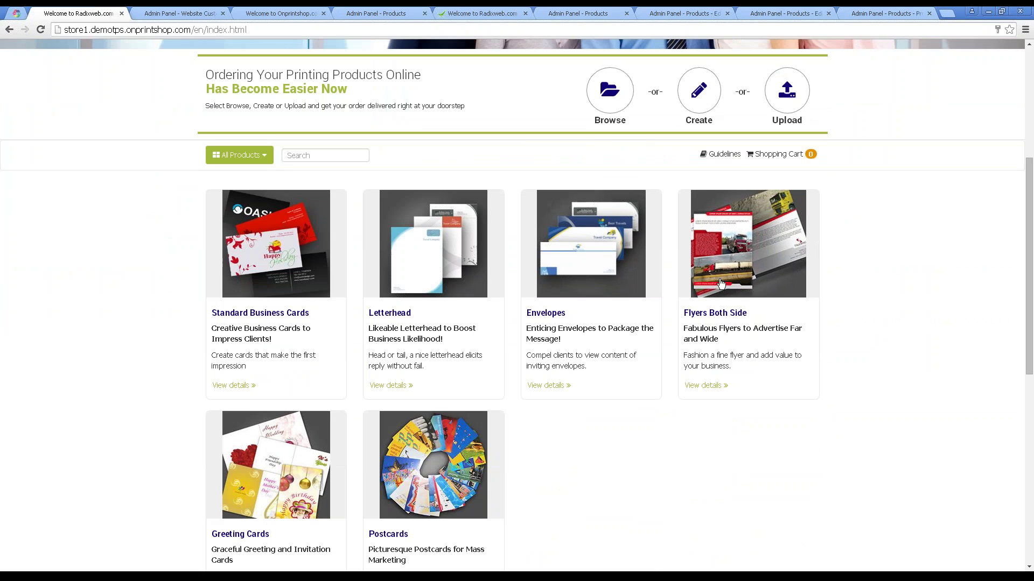
scroll(600, 314, "down", 1)
scroll(600, 320, "down", 2)
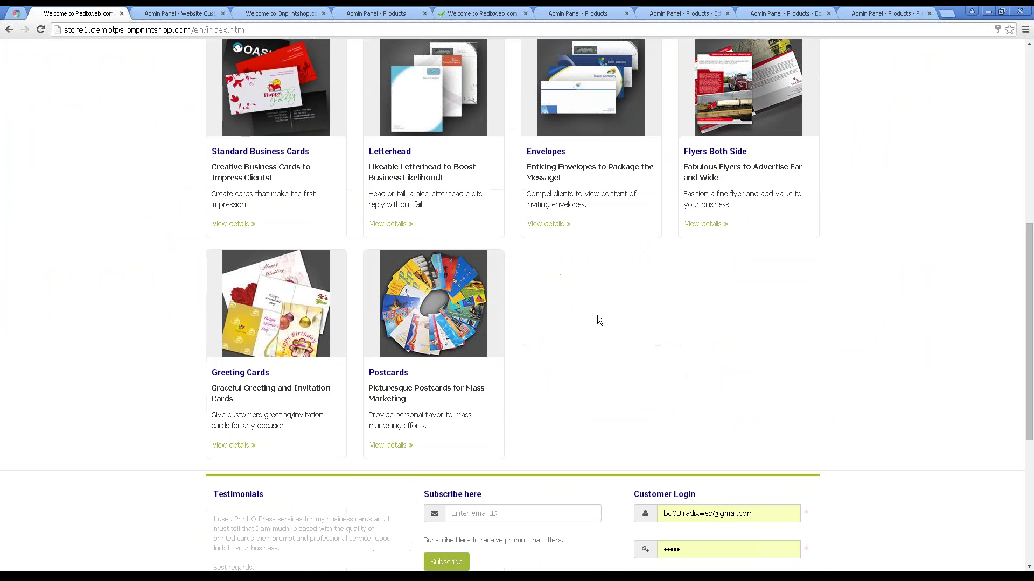
scroll(599, 320, "up", 8)
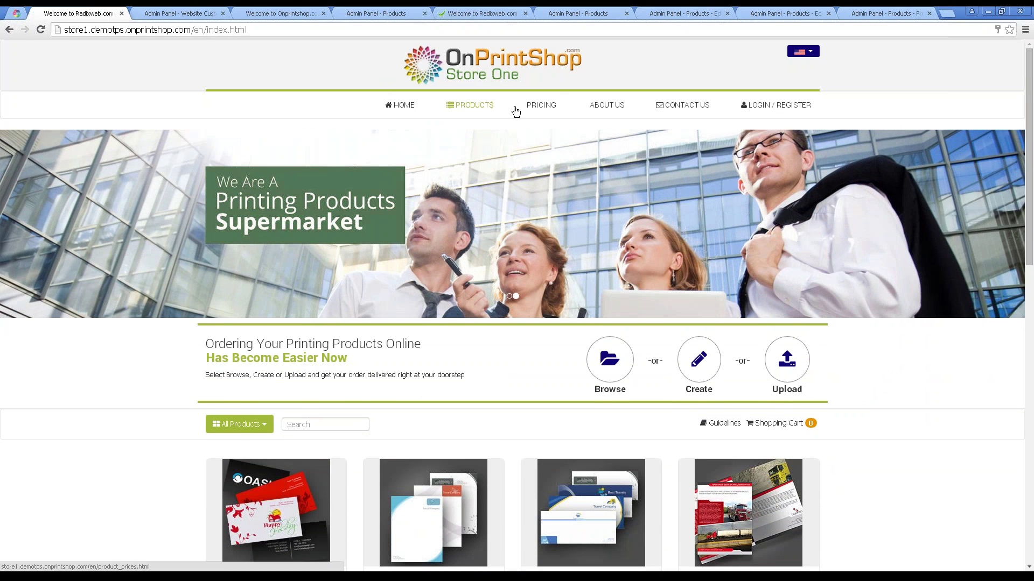
scroll(676, 108, "down", 11)
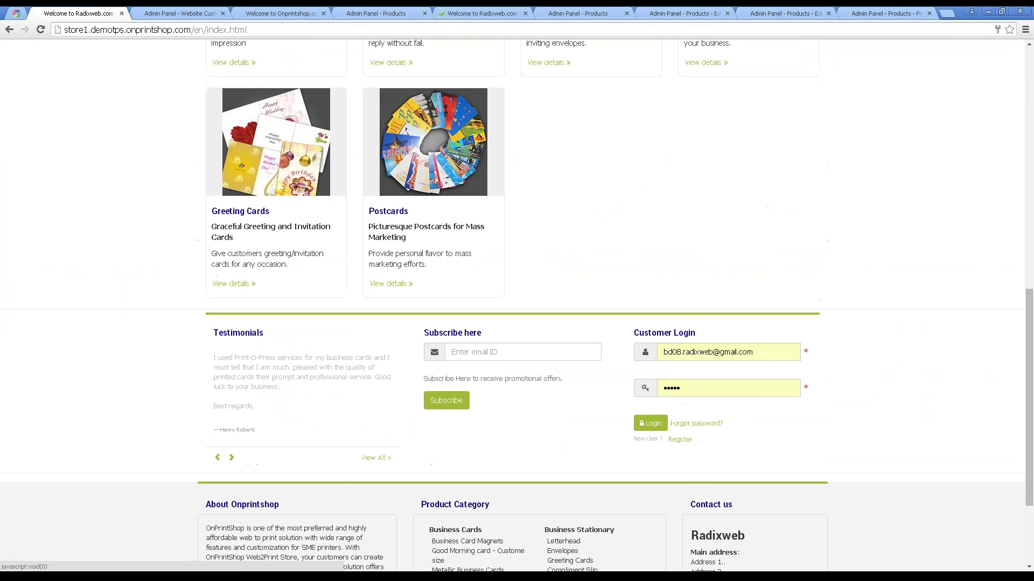
scroll(517, 302, "down", 3)
scroll(584, 104, "up", 14)
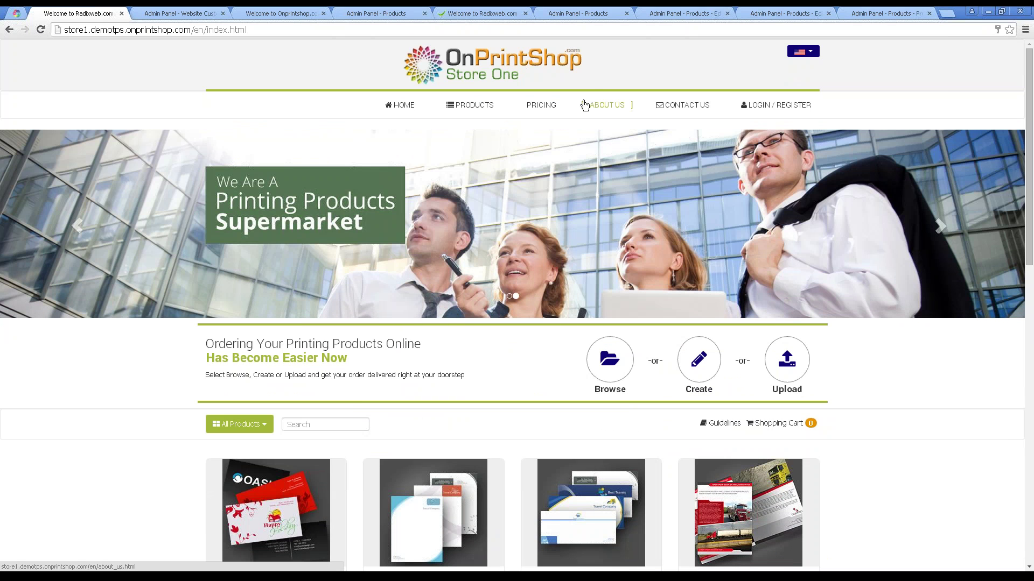
Back in the admin panel, review the Home dashboard's Recent Orders and sales stats, then restore the navigation panel.
left_click(178, 13)
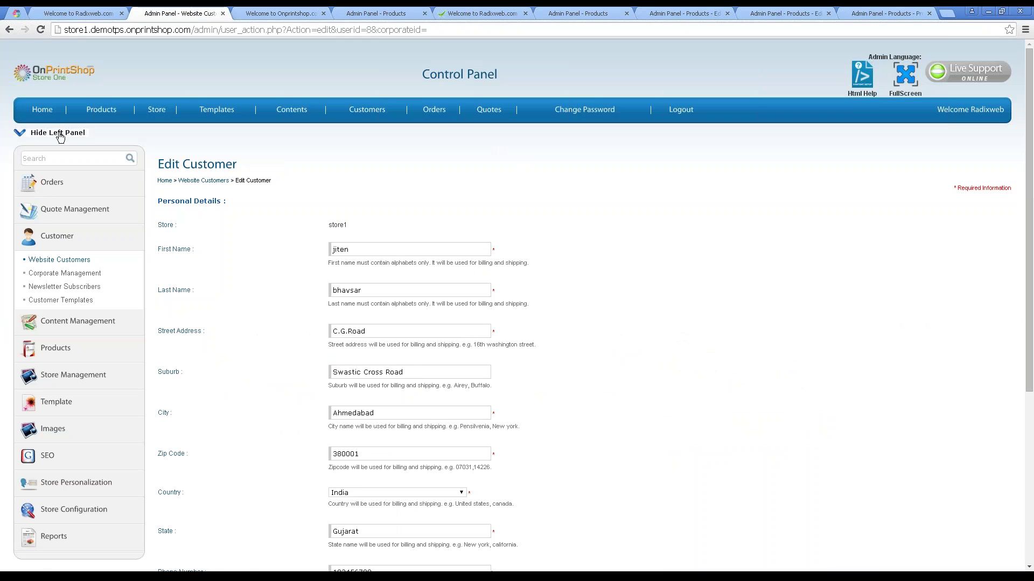
left_click(58, 134)
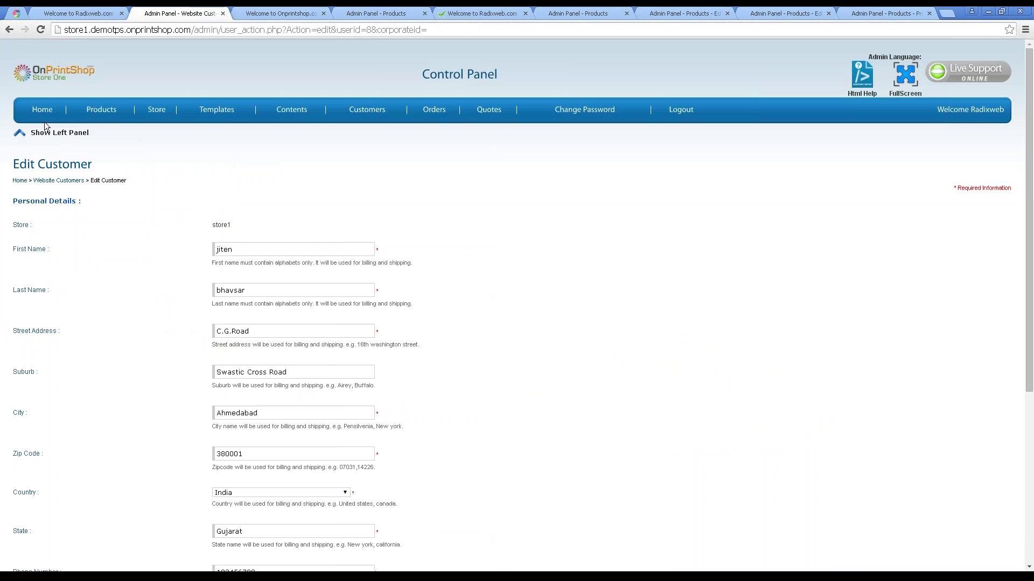
left_click(43, 112)
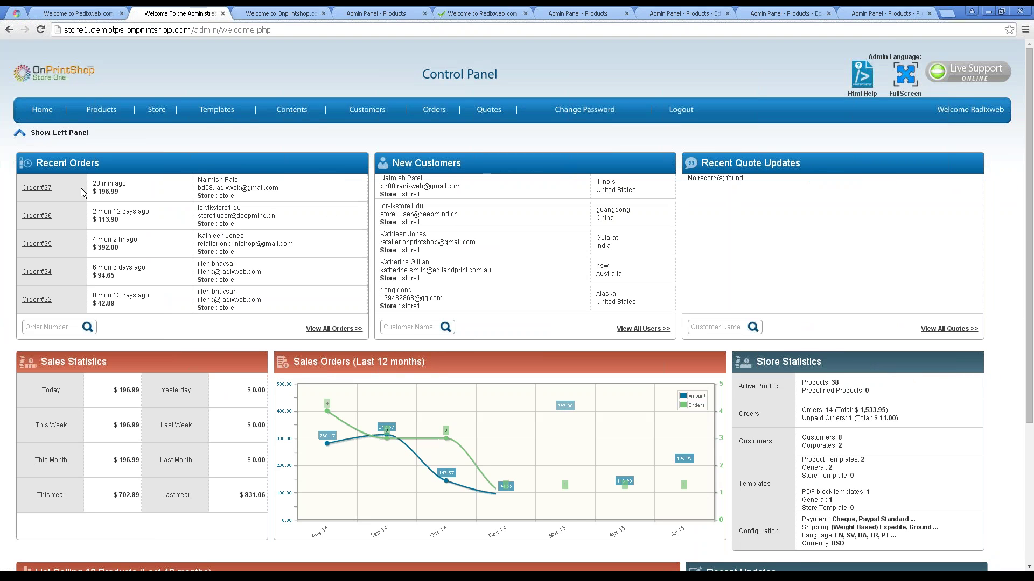
scroll(143, 370, "down", 1)
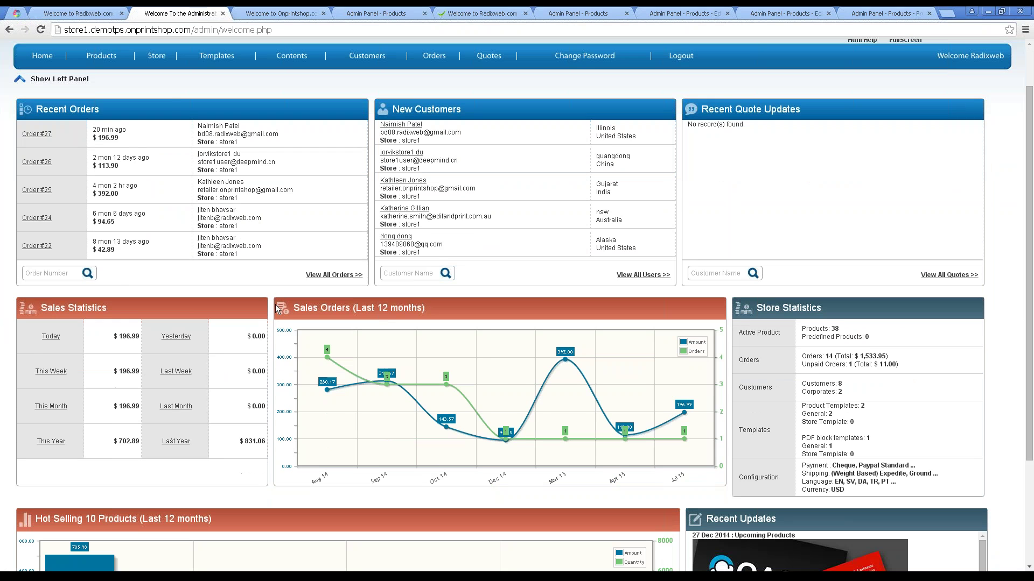
scroll(893, 394, "down", 3)
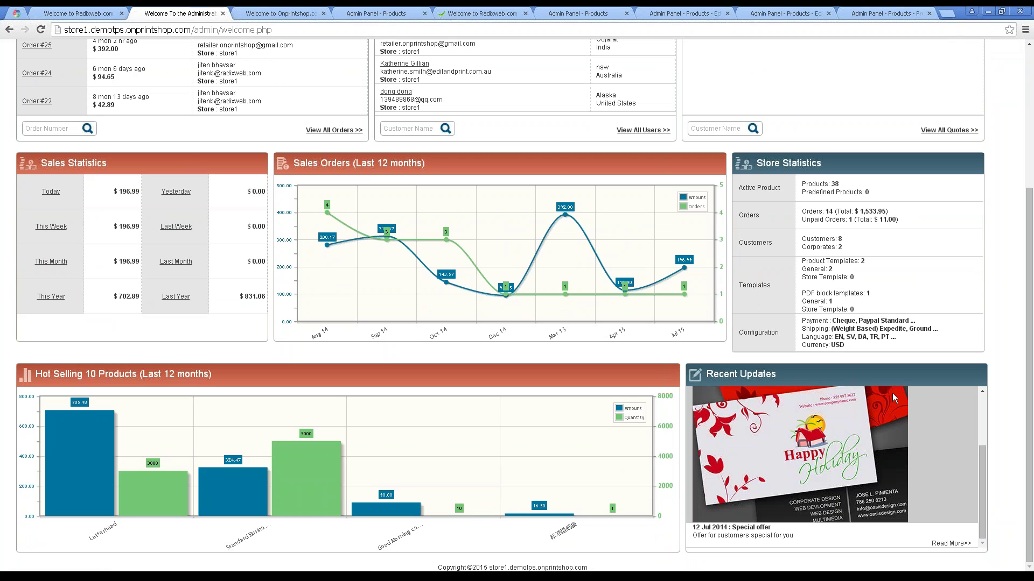
left_click(41, 30)
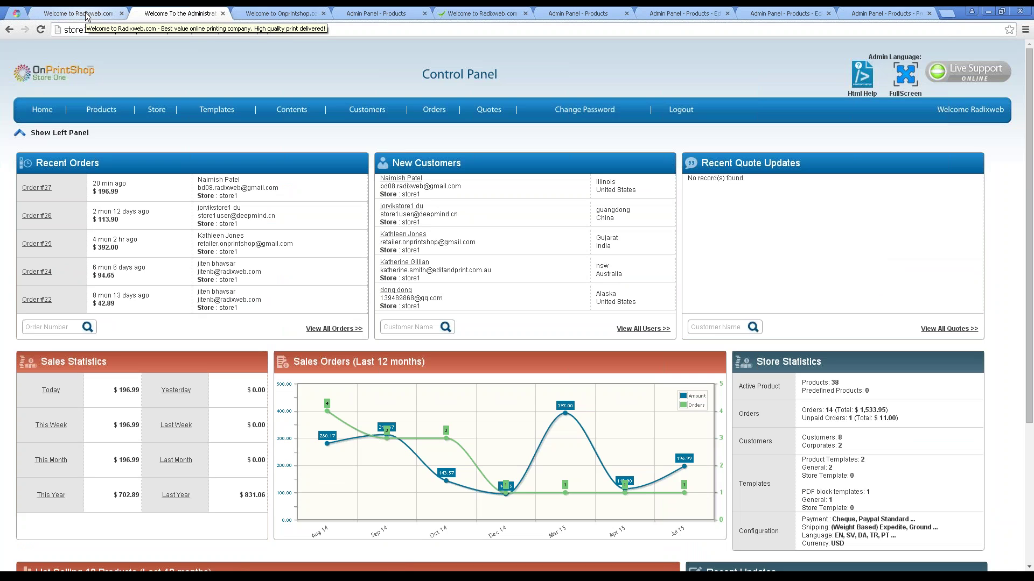
left_click(87, 13)
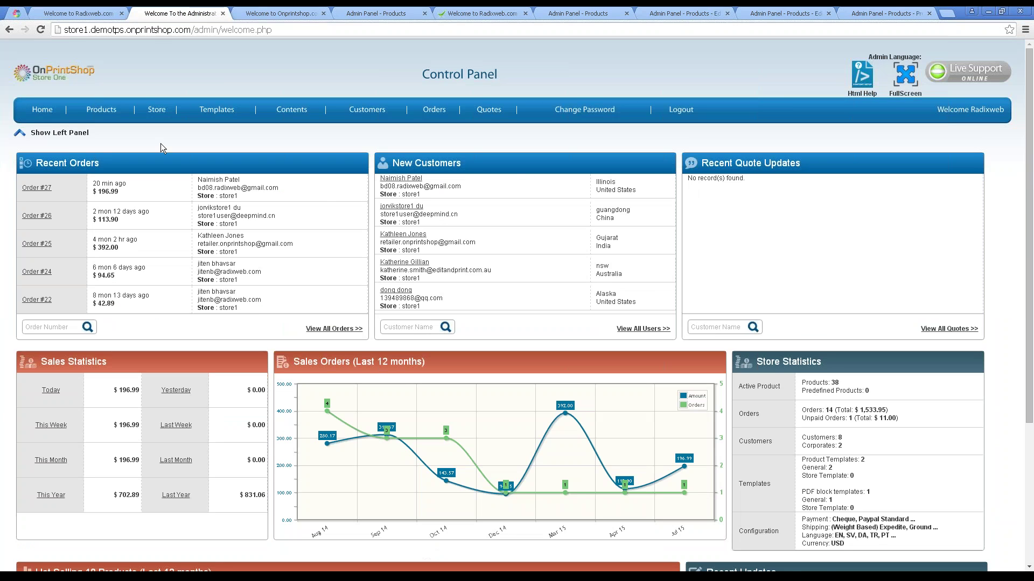
left_click(59, 135)
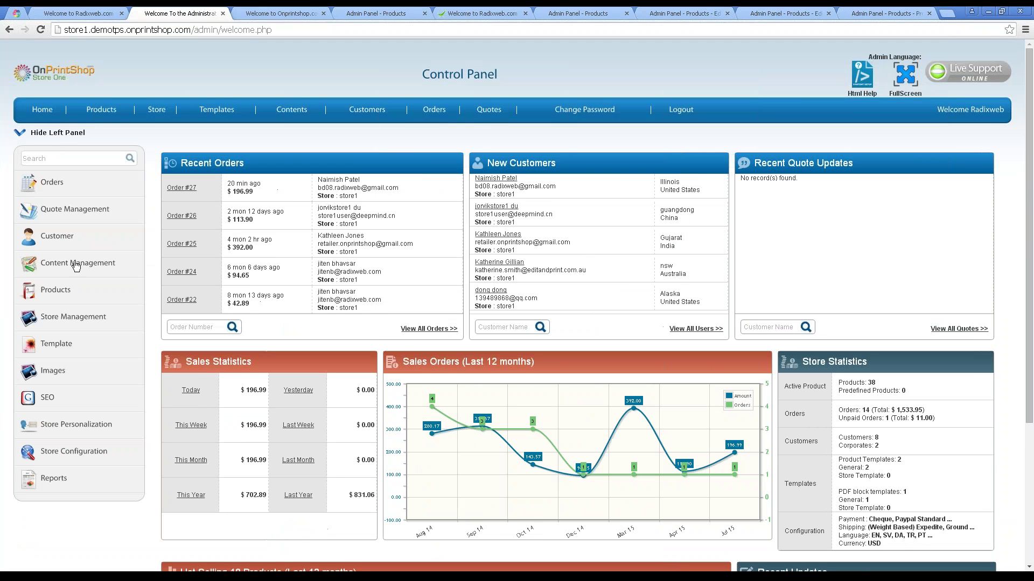
From the product listing, open Edit Product for Door Hangers Two Side.
left_click(61, 293)
left_click(45, 315)
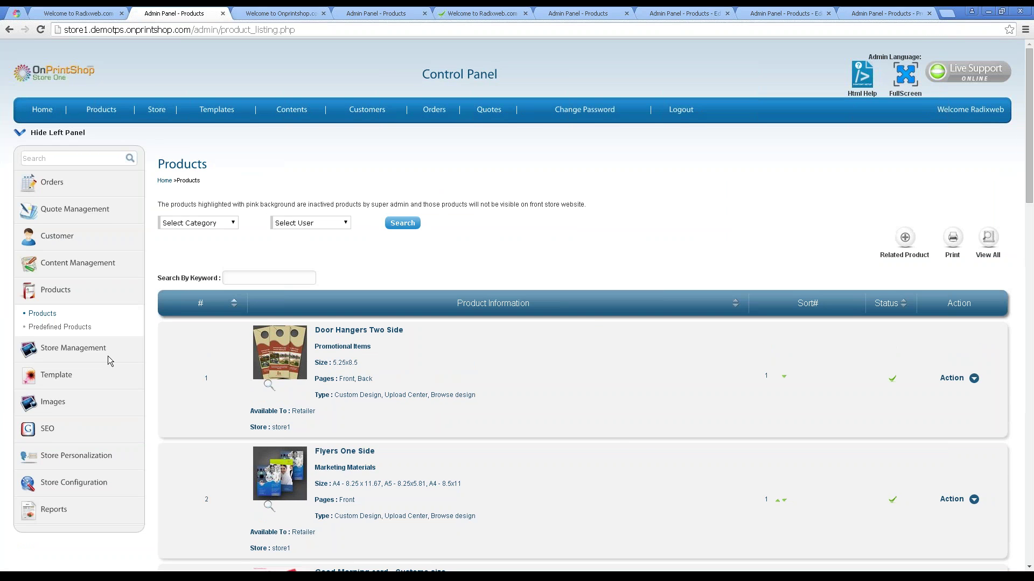
scroll(614, 443, "down", 2)
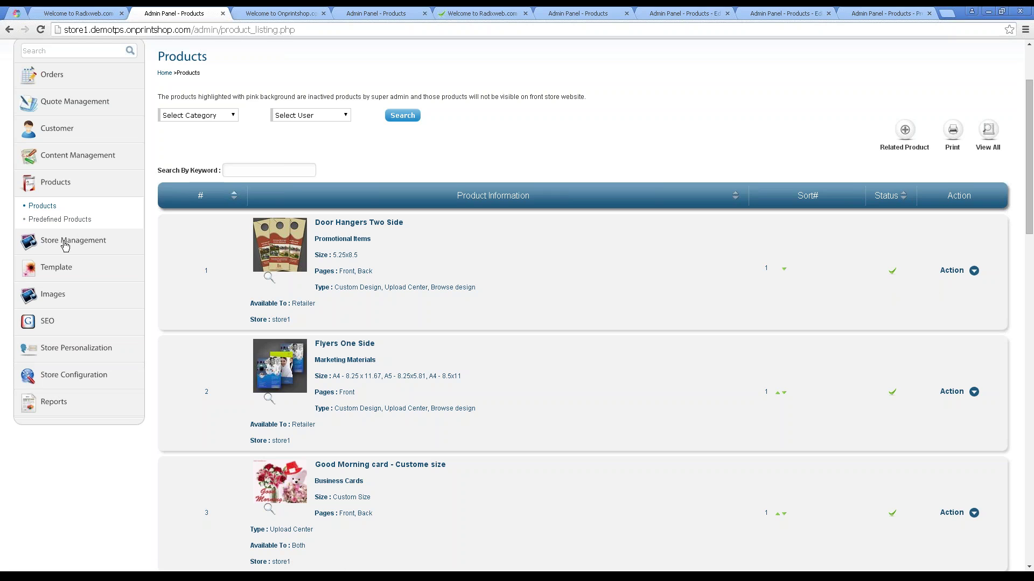
left_click(974, 271)
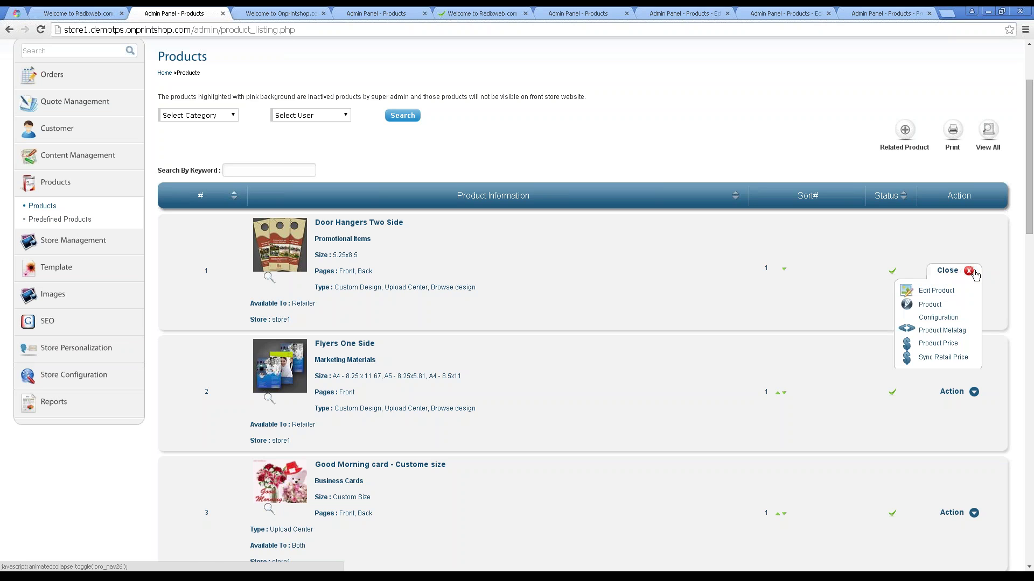
left_click(935, 291)
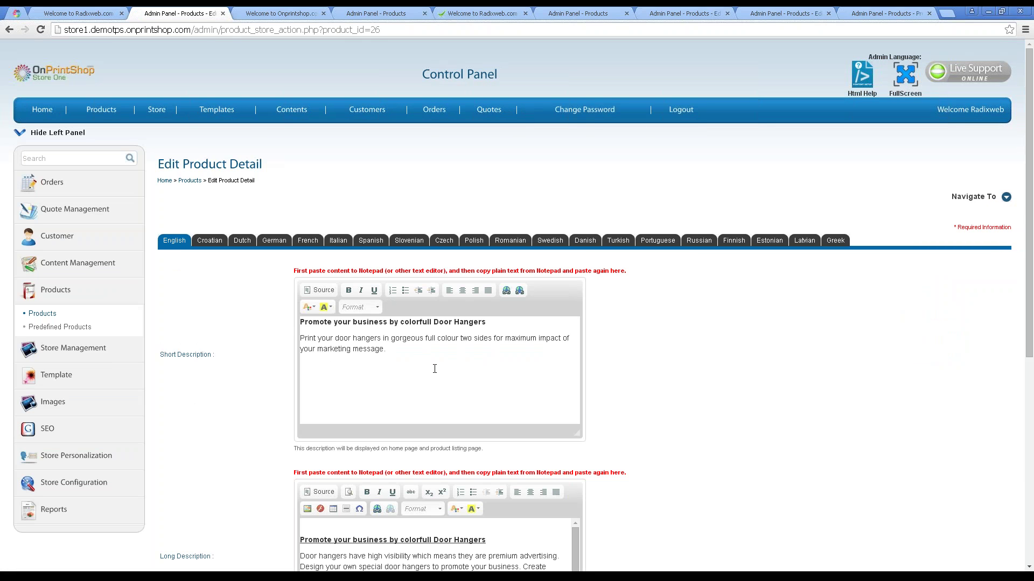
Scan the product's descriptions and jump to its Product Price markup table.
scroll(233, 286, "down", 2)
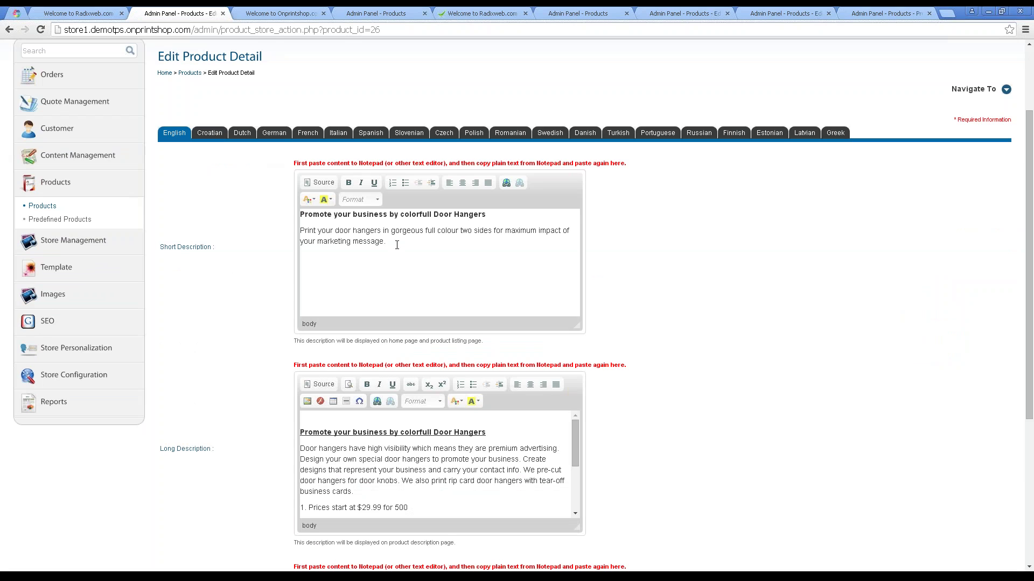
scroll(409, 331, "down", 5)
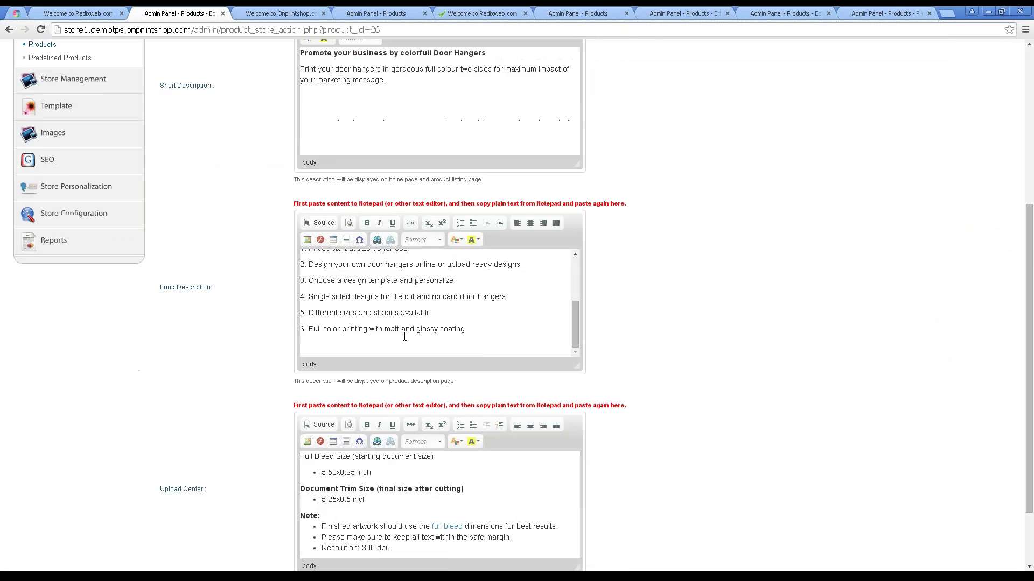
scroll(296, 417, "down", 3)
scroll(296, 417, "up", 10)
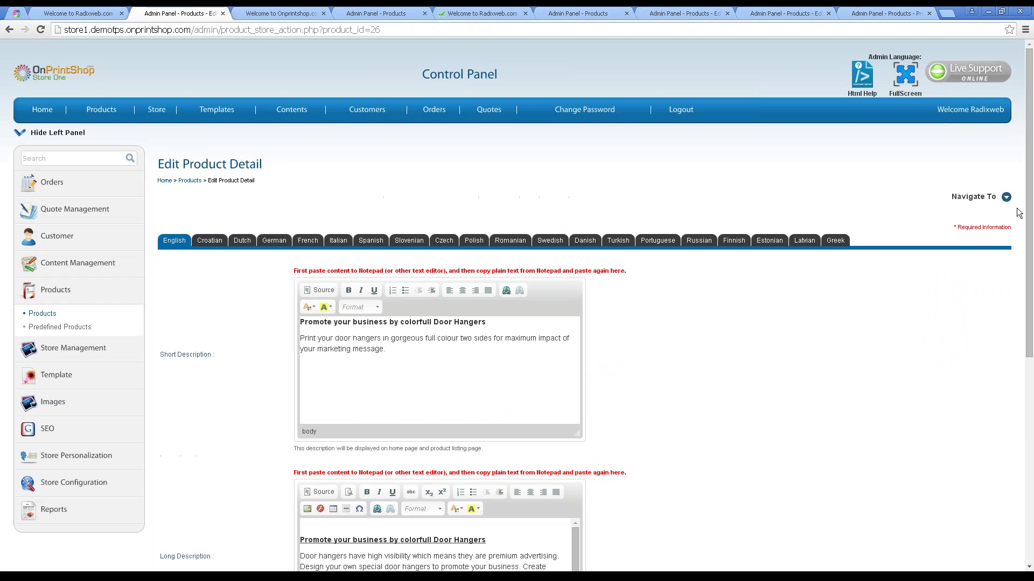
left_click(1006, 198)
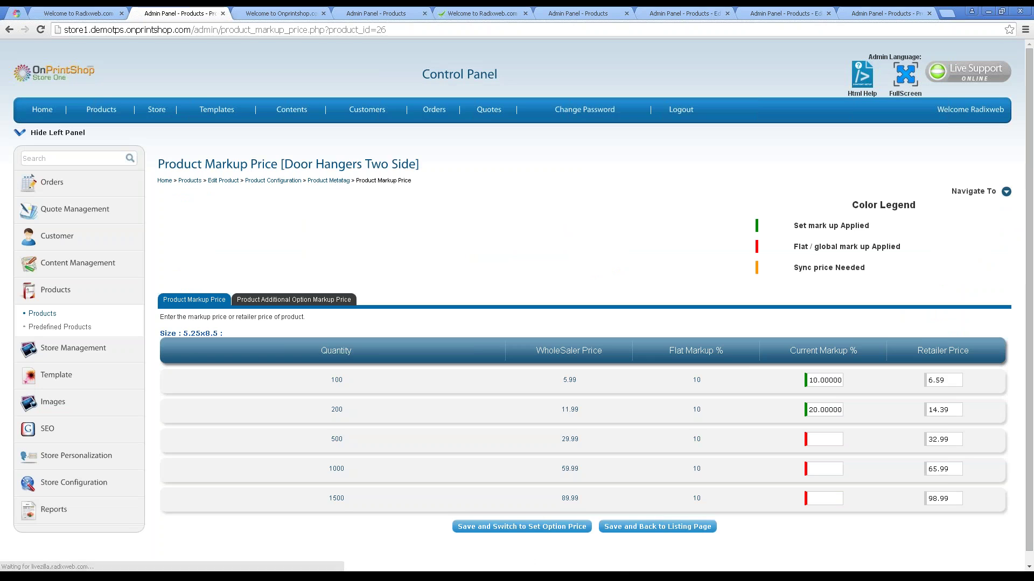
Review markups for quantities 500 and 1500 in the Product Markup Price and Additional Option tables, then open Store Management.
left_click(823, 440)
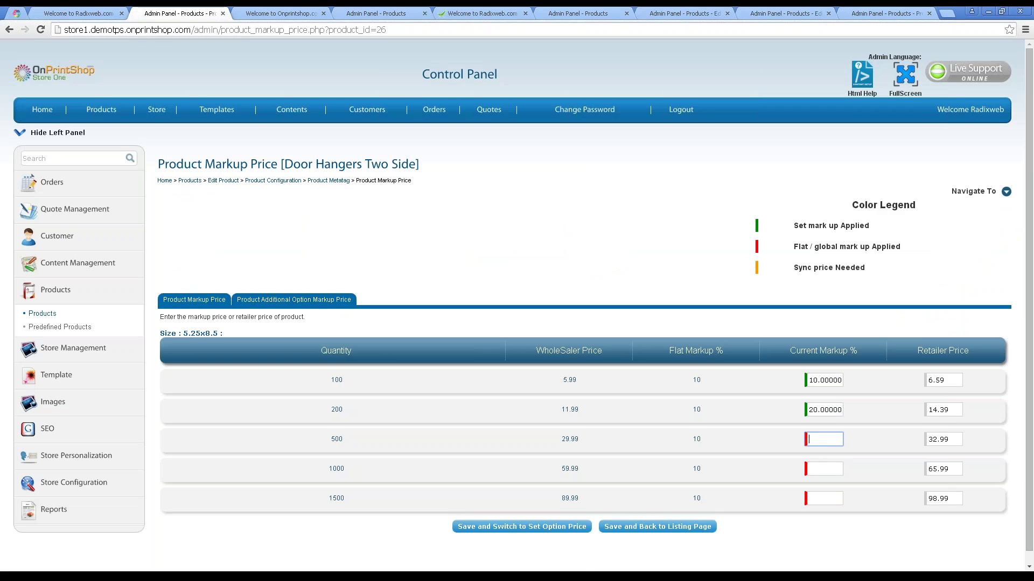
left_click(285, 300)
left_click(188, 305)
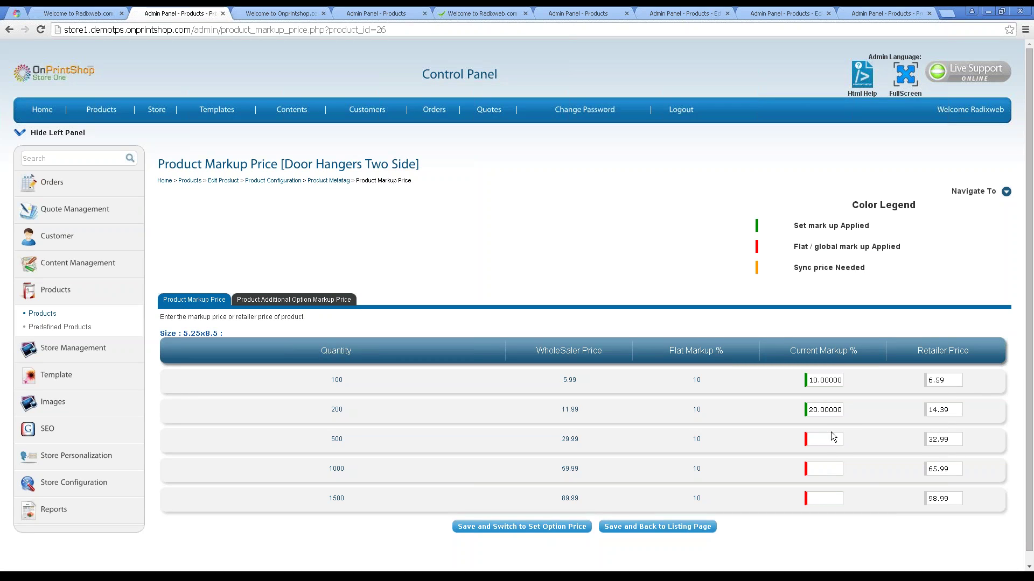
left_click(827, 494)
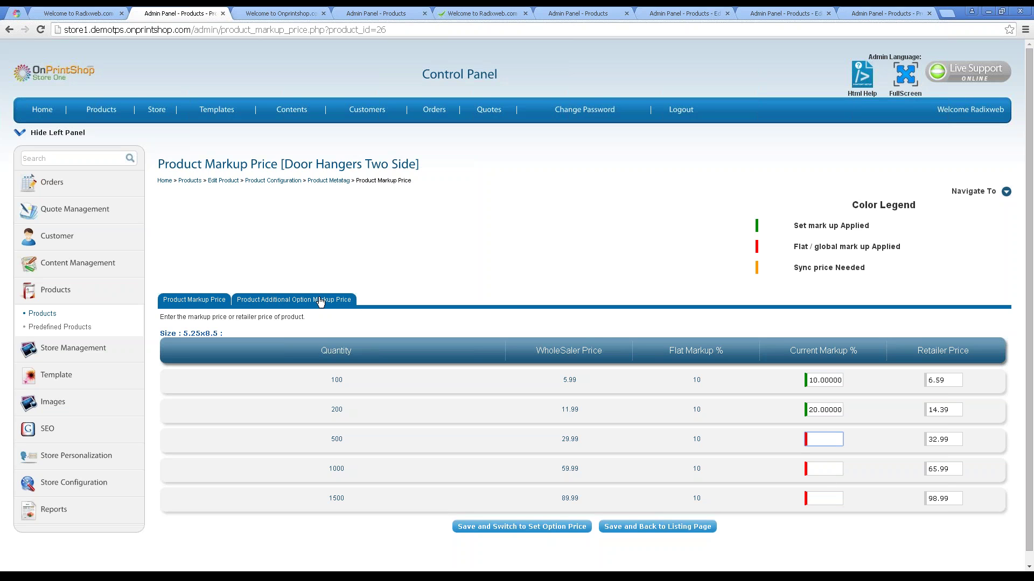
left_click(321, 300)
left_click(199, 301)
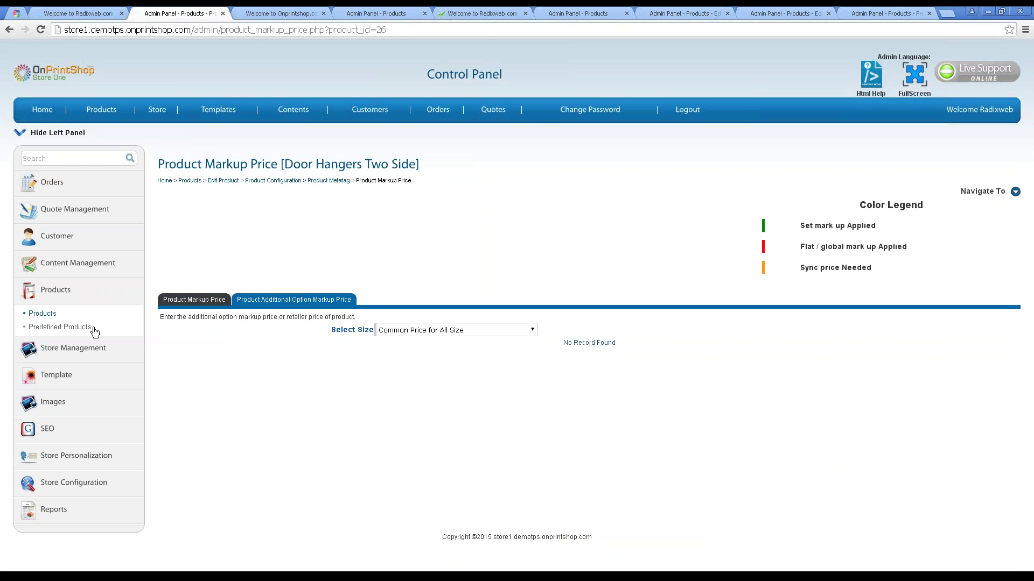
left_click(65, 350)
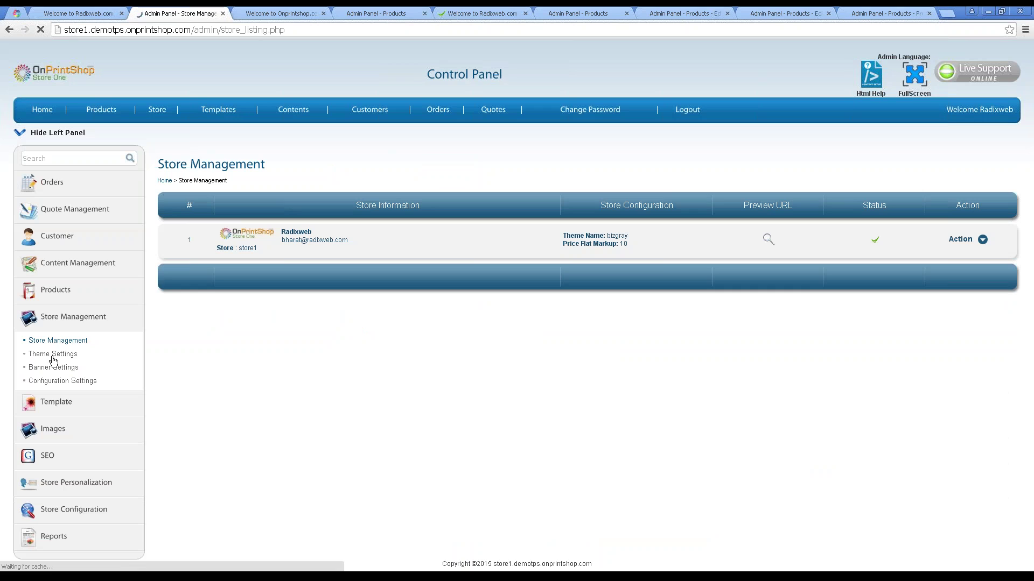
Open store1's Edit Store page and select its current flat markup value of 10.
left_click(982, 239)
left_click(933, 260)
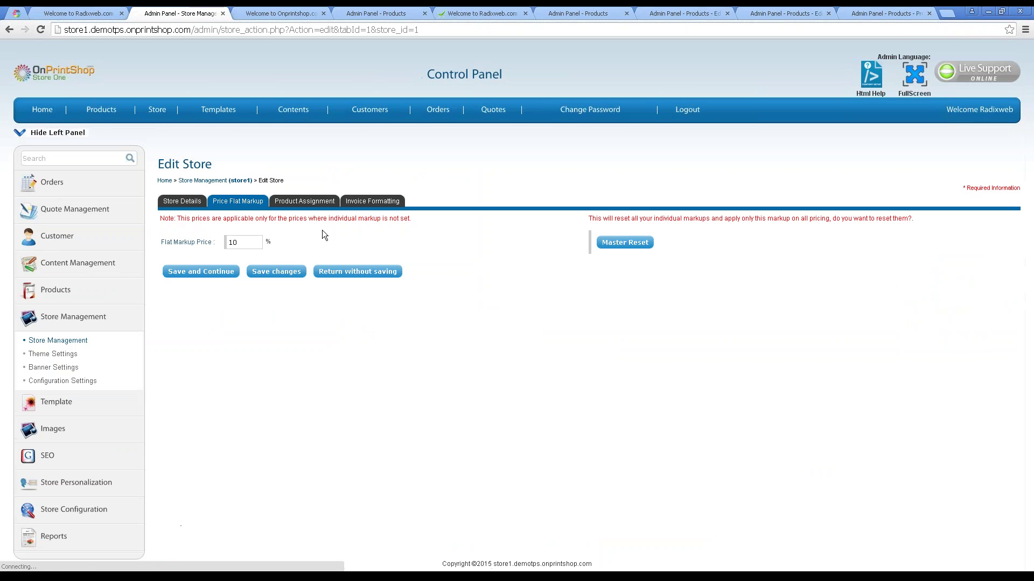
left_click_drag(253, 243, 192, 244)
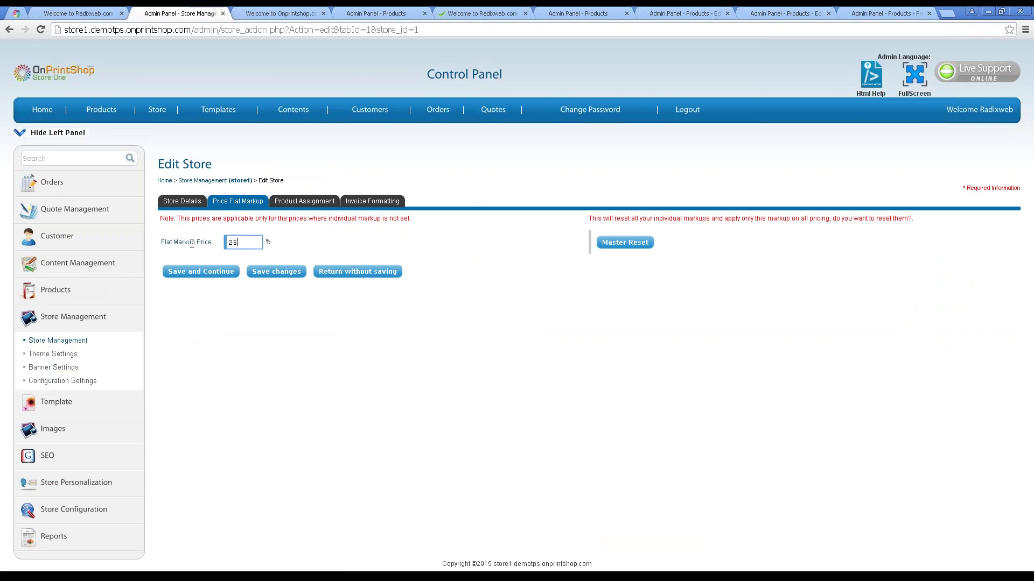
left_click(287, 386)
Set store1's flat markup price to 25%, briefly checking the storefront before returning.
left_click(242, 243)
left_click(250, 241)
left_click(93, 11)
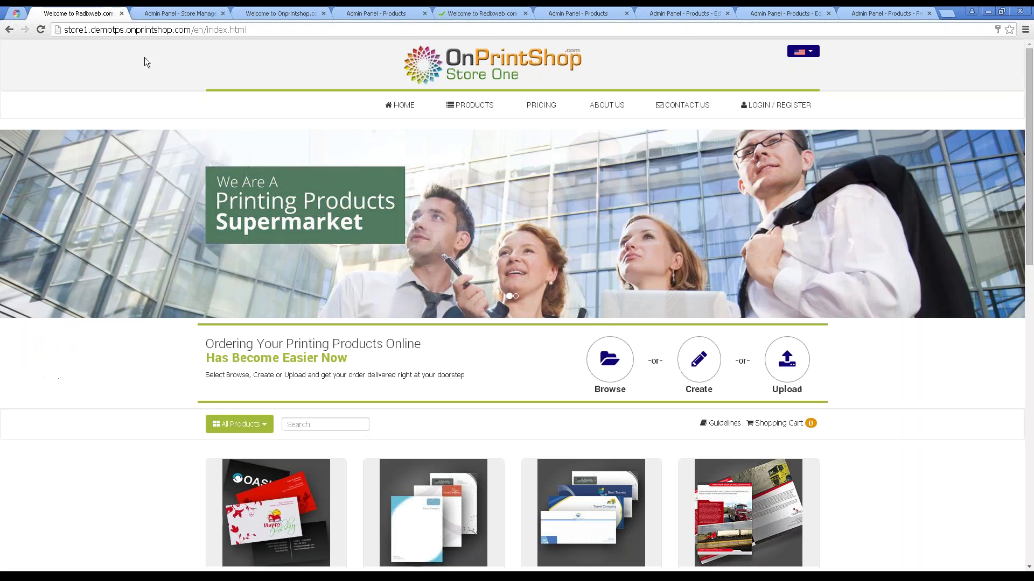
left_click(186, 13)
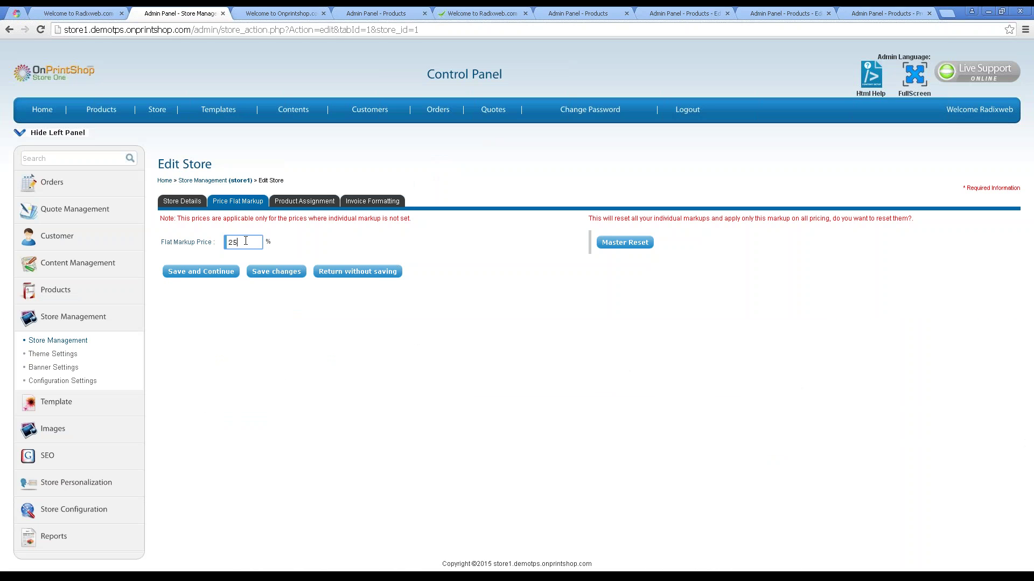
Scroll through store1's Product Assignment list, then go to Invoice Formatting.
left_click(318, 206)
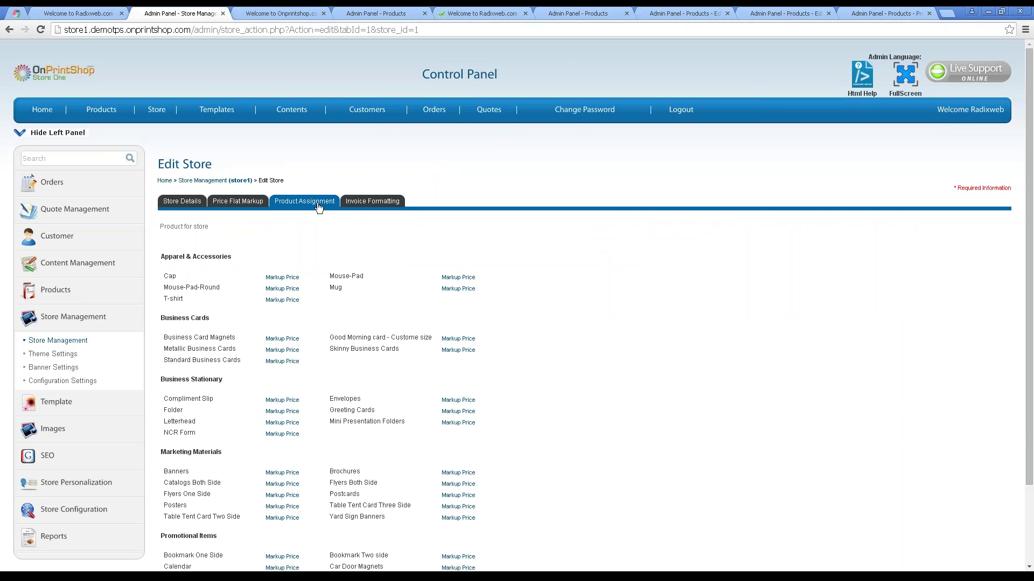
scroll(305, 318, "down", 3)
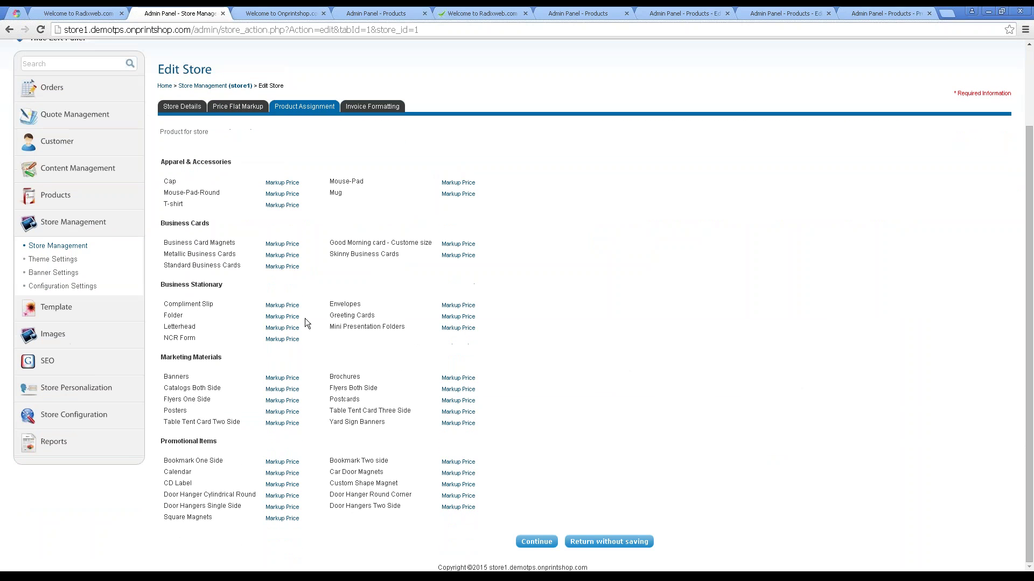
scroll(550, 272, "up", 1)
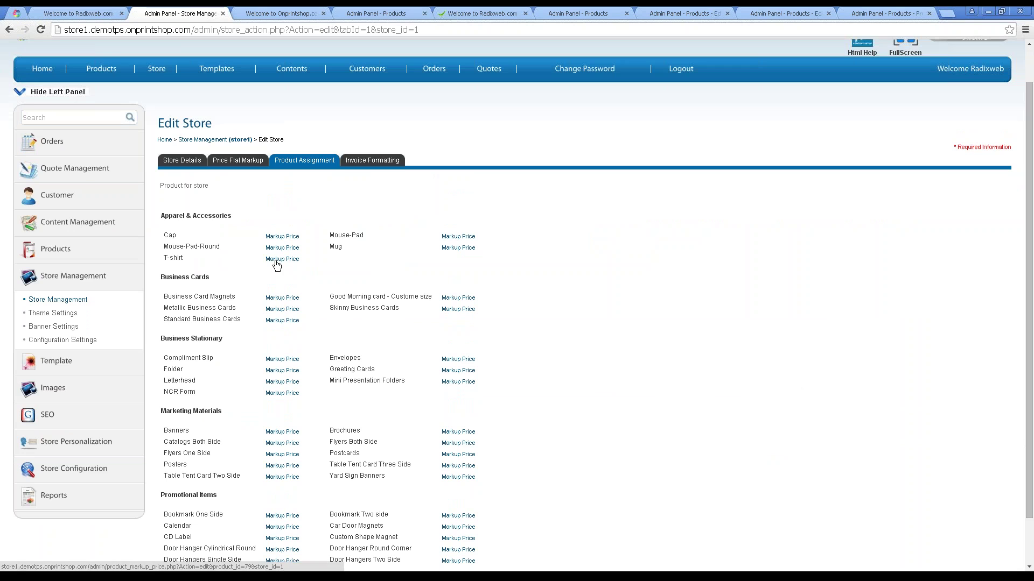
left_click(376, 161)
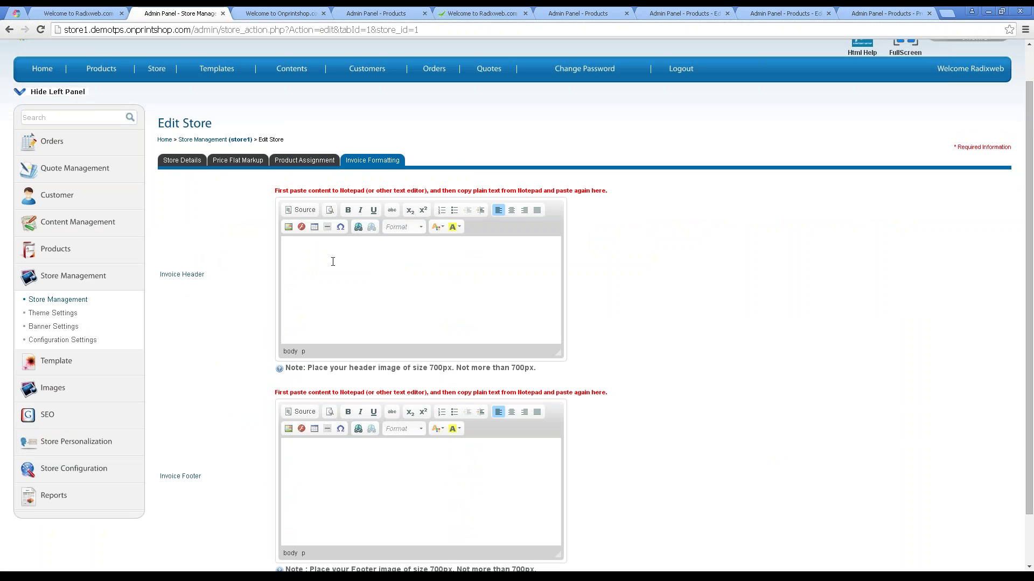
On the storefront, open LOGIN / REGISTER and view the new customer Register form.
left_click(89, 13)
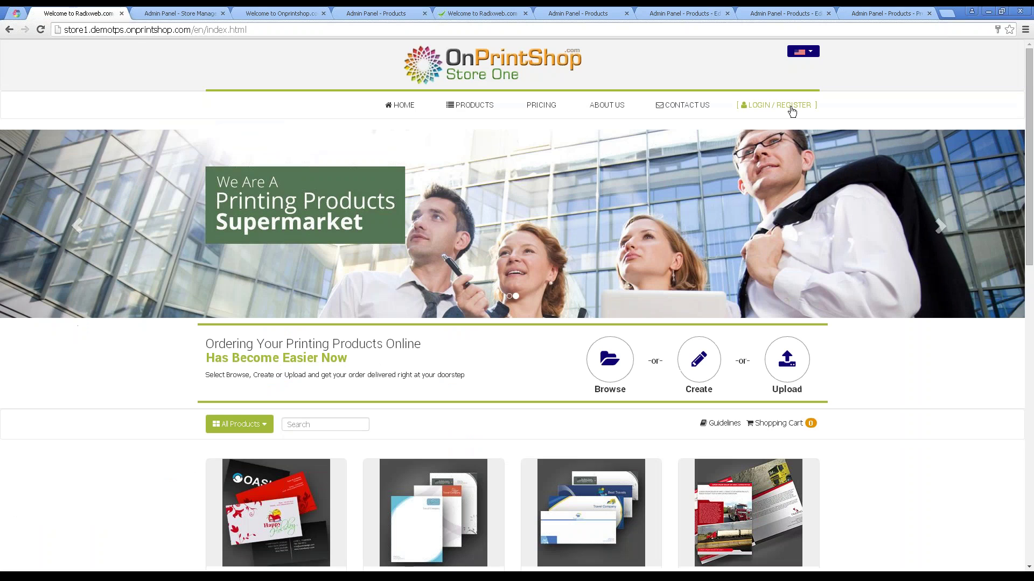
left_click(790, 106)
left_click(772, 167)
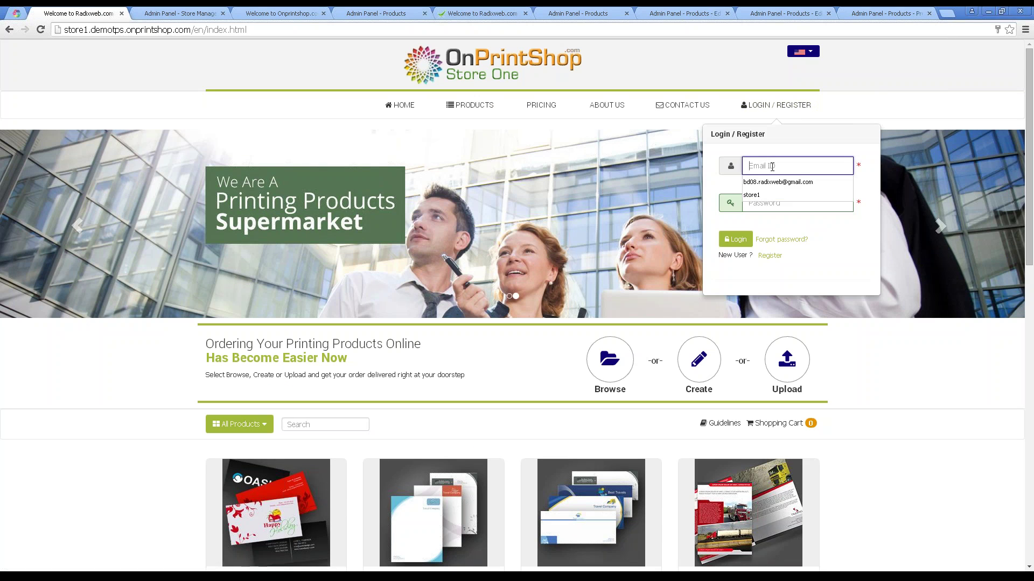
left_click(834, 282)
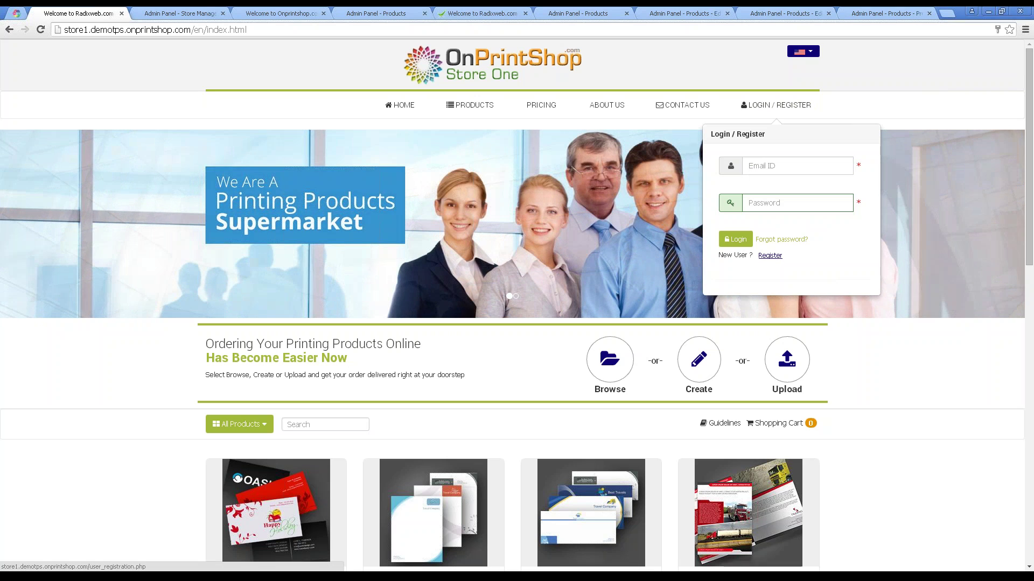
left_click(770, 255)
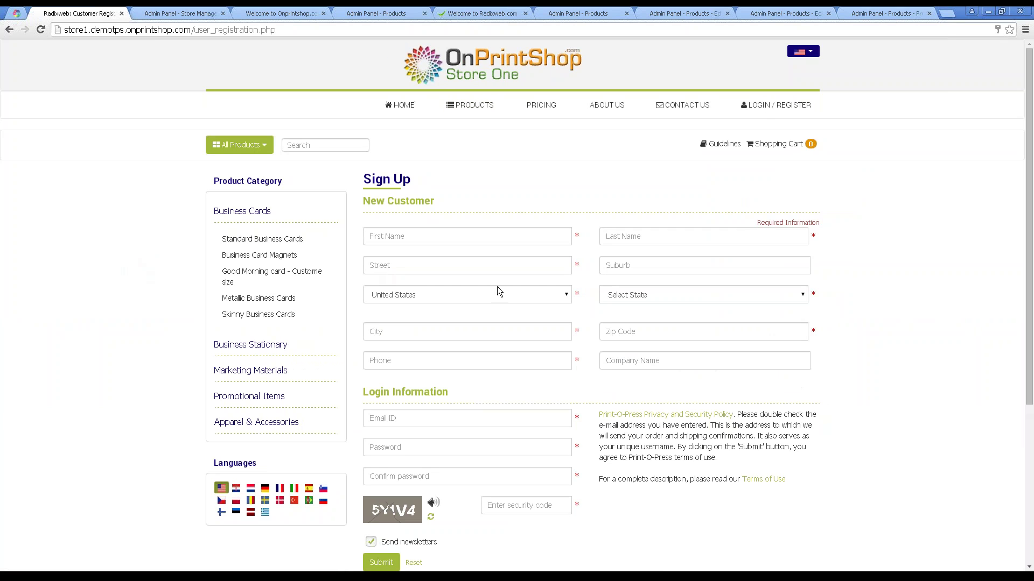
Log in with the saved customer credentials and open MY ACCOUNT to see shipped order 27.
left_click(783, 106)
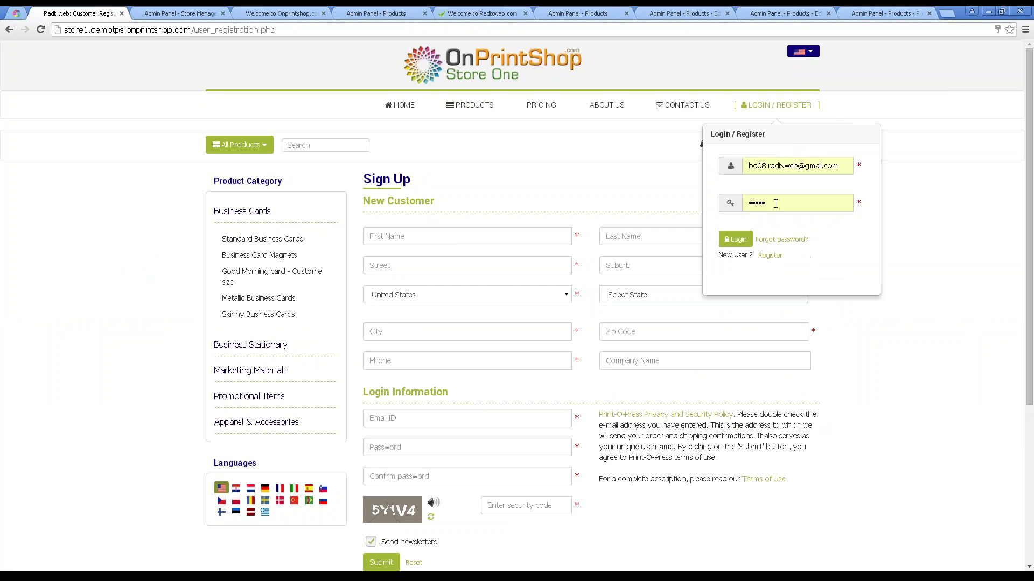
scroll(640, 373, "down", 1)
scroll(824, 242, "up", 1)
left_click(736, 238)
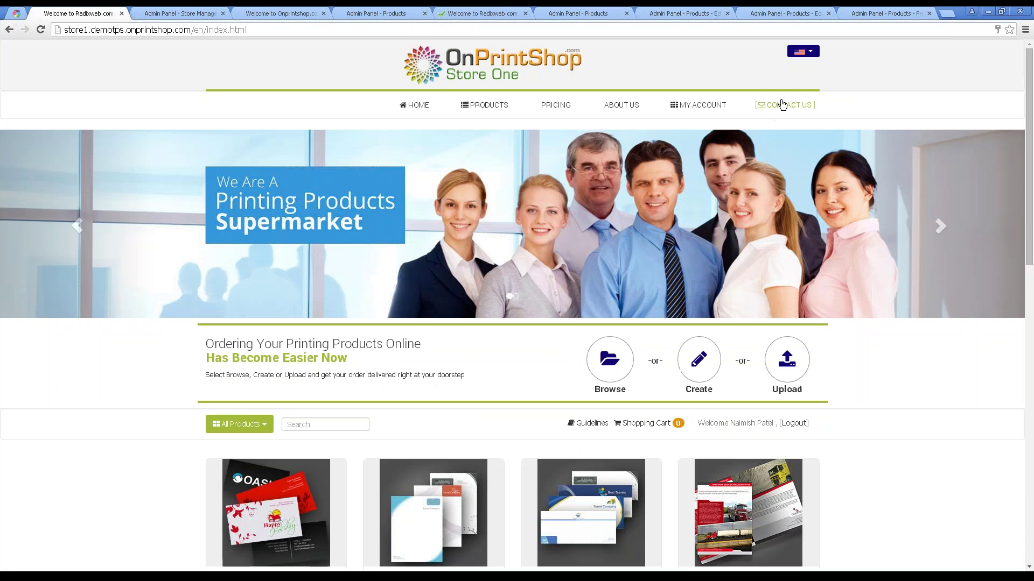
mouse_move(690, 106)
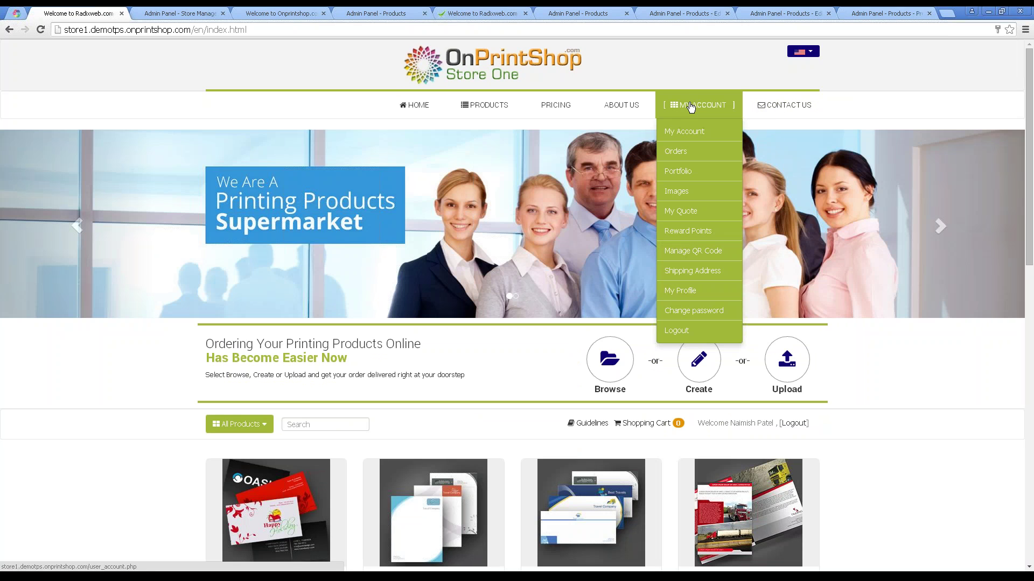
left_click(683, 131)
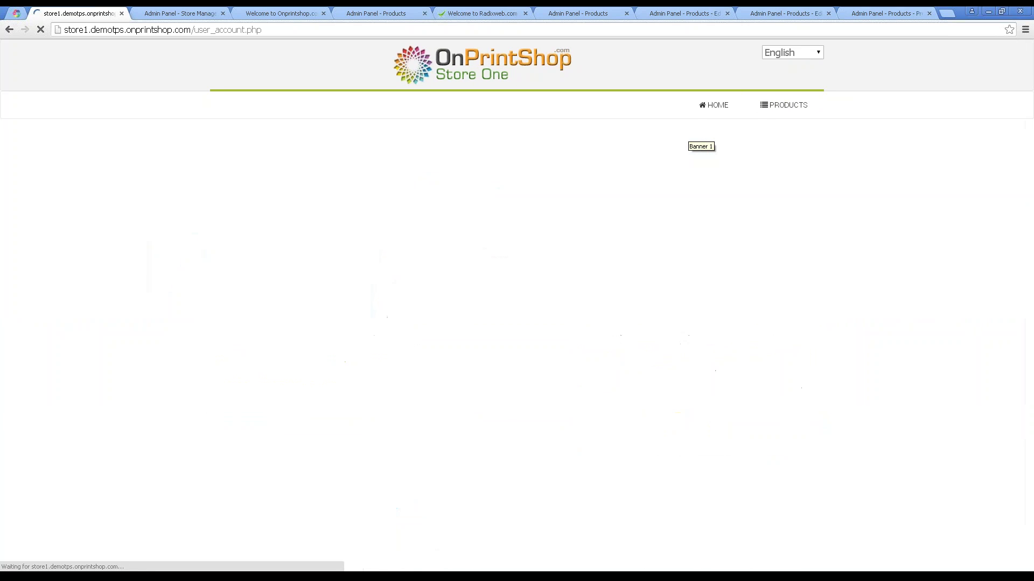
scroll(545, 319, "down", 1)
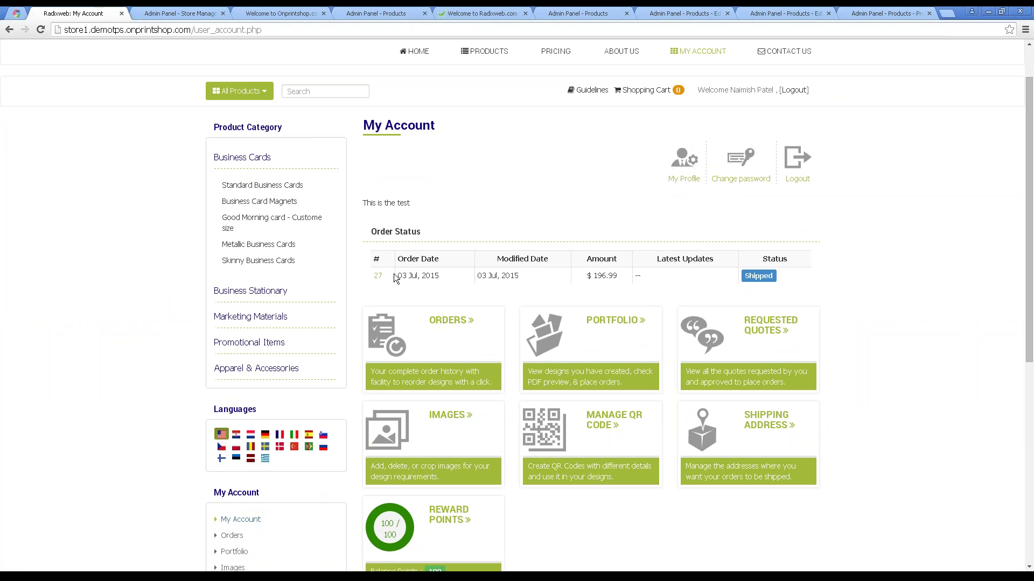
Open the Orders page and preview order 27's A4 letterhead image, then close the preview.
left_click(428, 323)
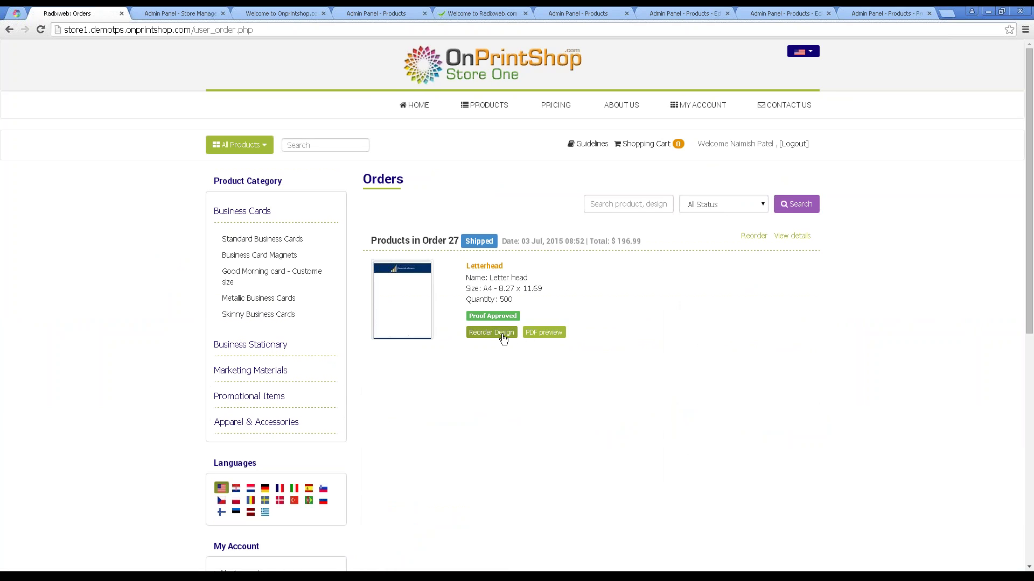
left_click(415, 310)
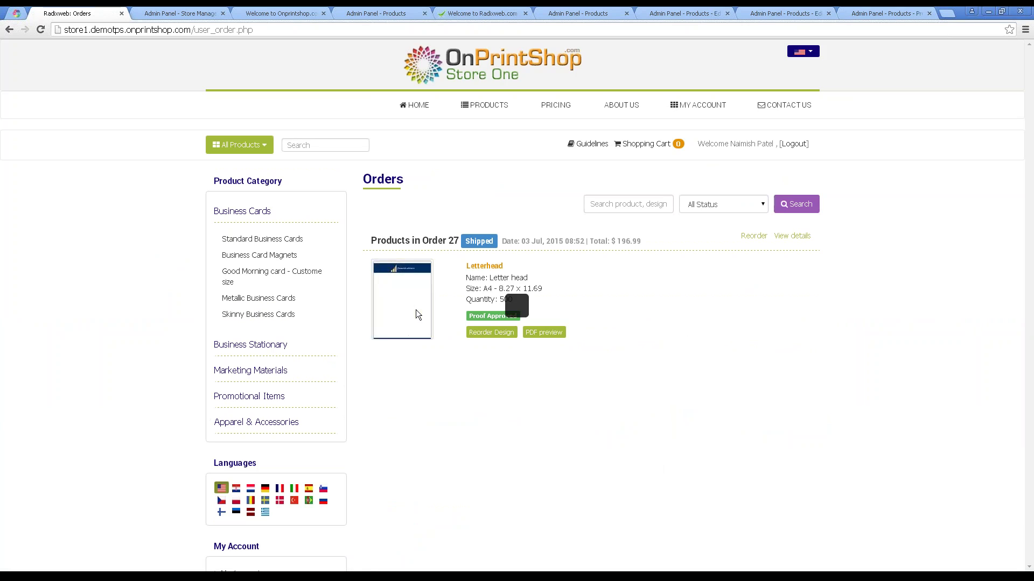
left_click(674, 63)
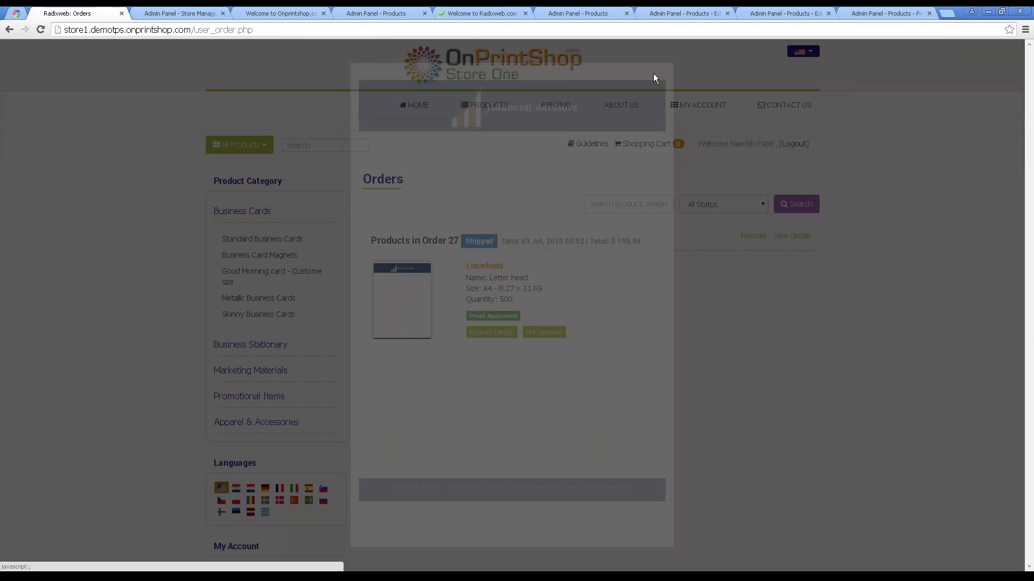
Go to PRODUCTS > Business Cards > Standard Business Cards, look over the page, and choose Browse Design.
mouse_move(492, 106)
mouse_move(524, 132)
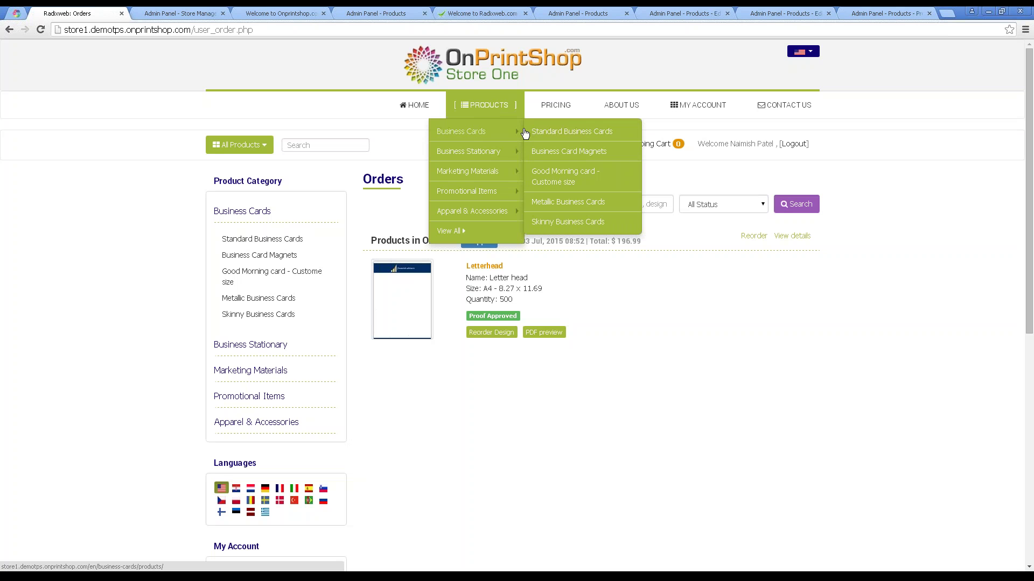
left_click(560, 132)
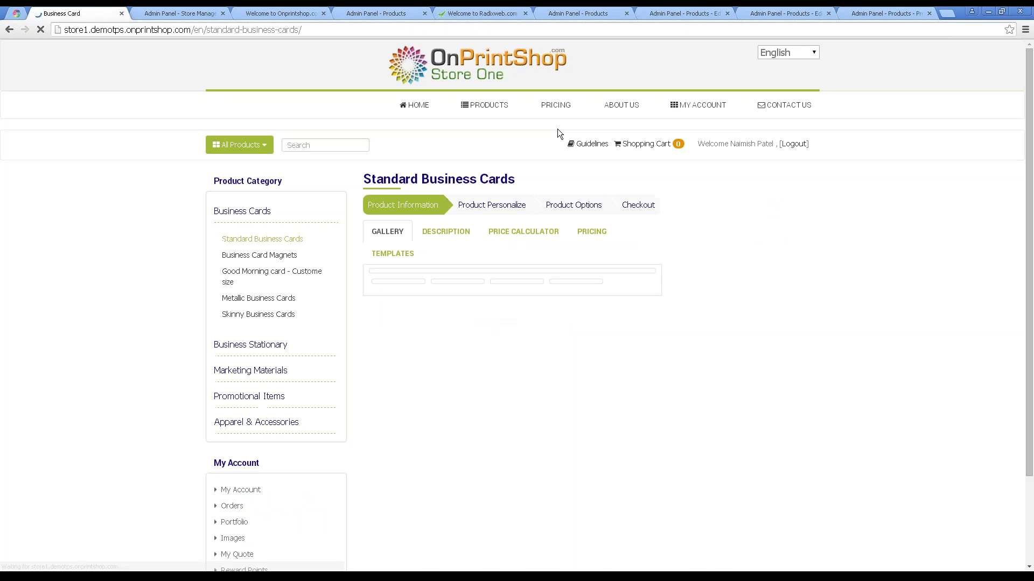
scroll(506, 276, "down", 2)
scroll(506, 279, "down", 4)
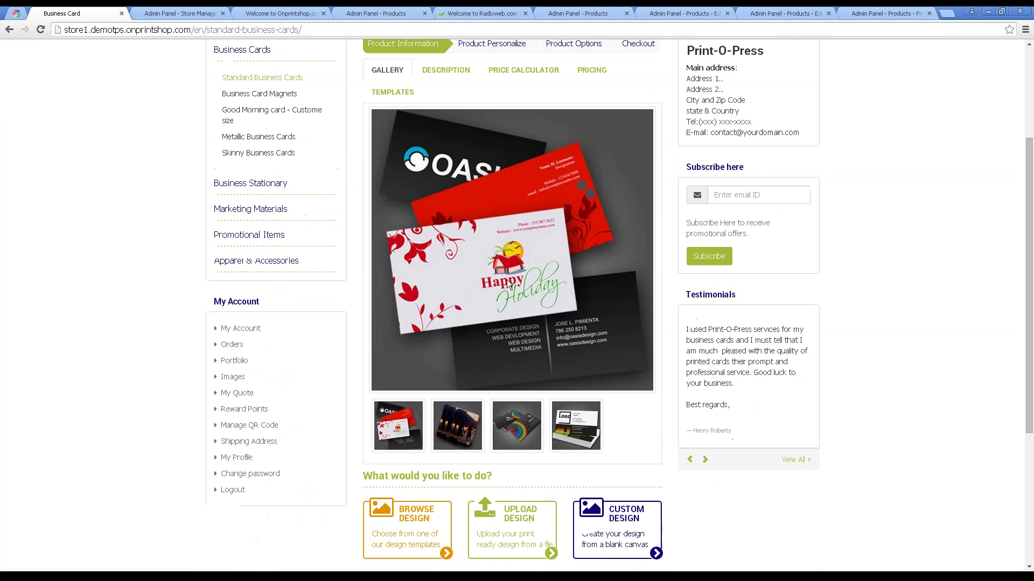
scroll(409, 372, "up", 5)
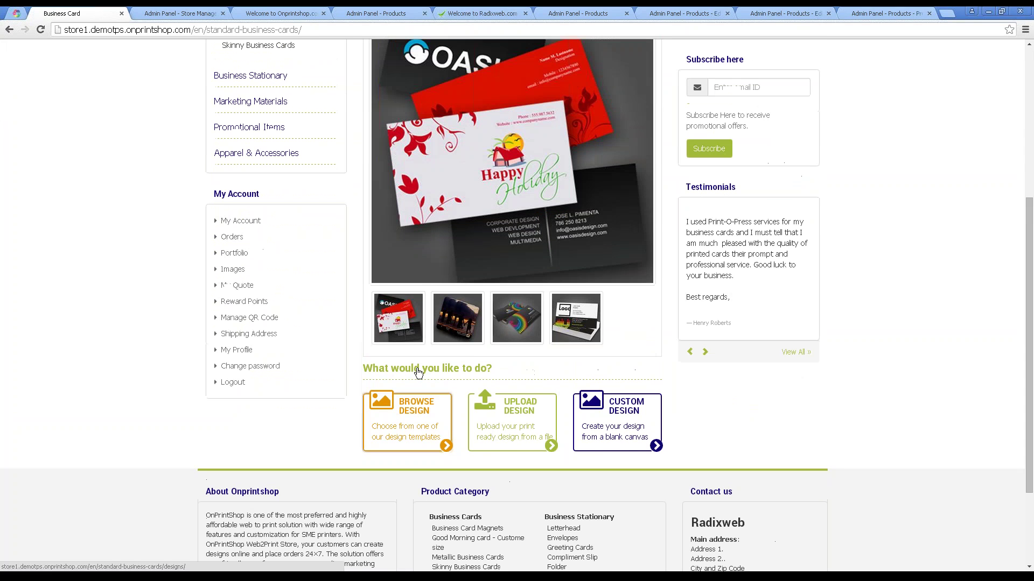
scroll(592, 377, "down", 3)
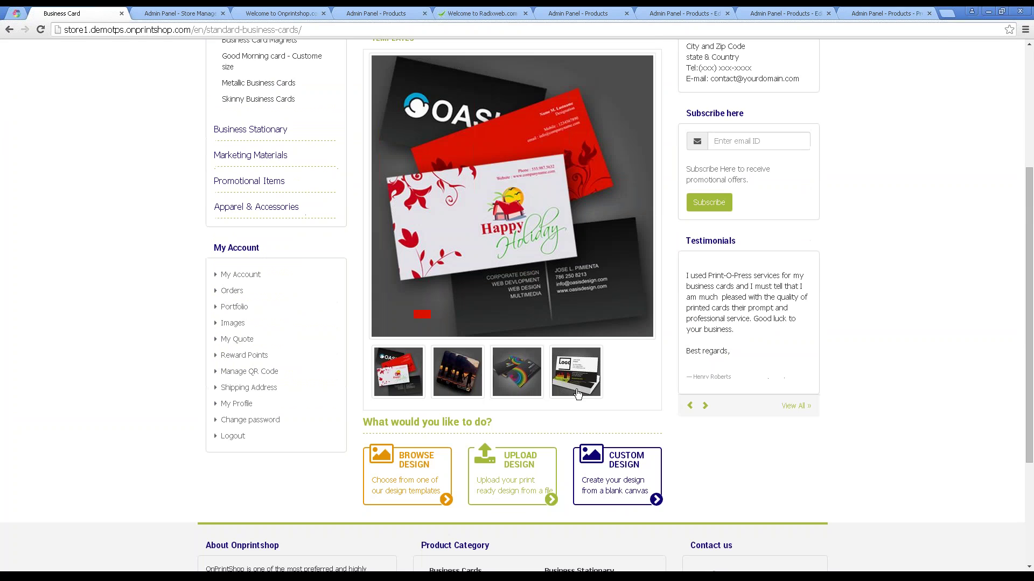
scroll(594, 281, "up", 1)
scroll(594, 281, "down", 1)
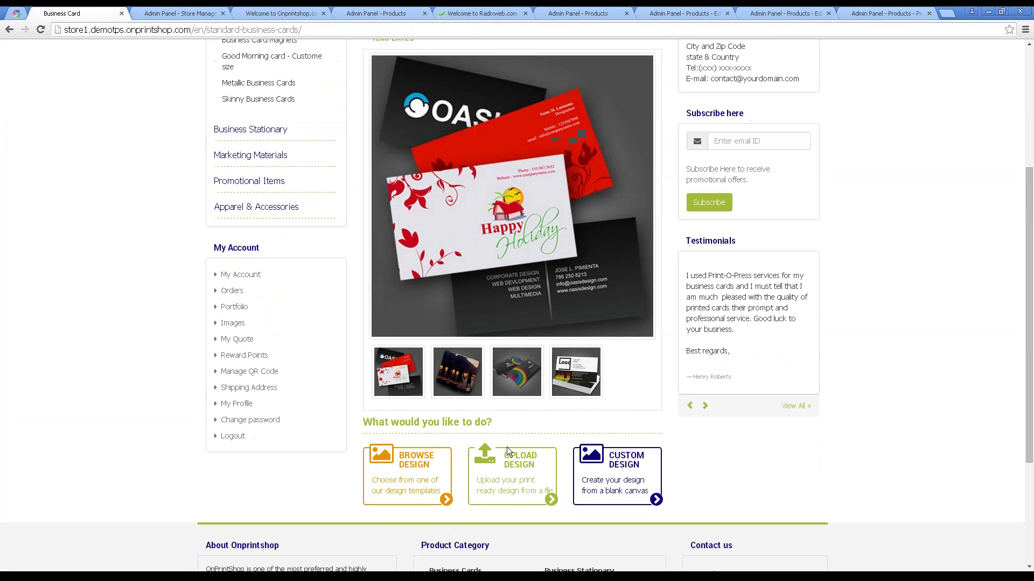
scroll(590, 487, "up", 3)
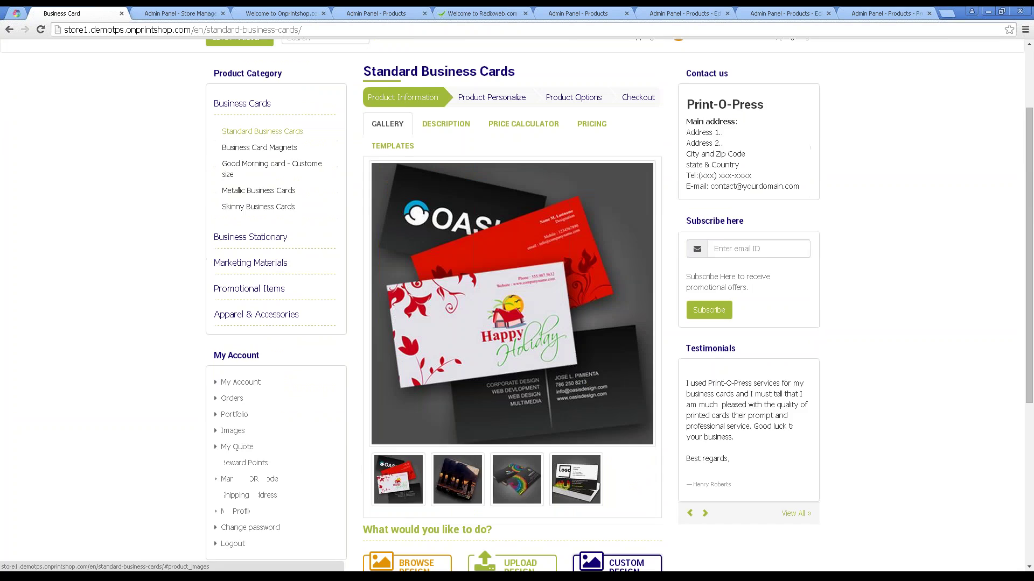
scroll(580, 457, "down", 4)
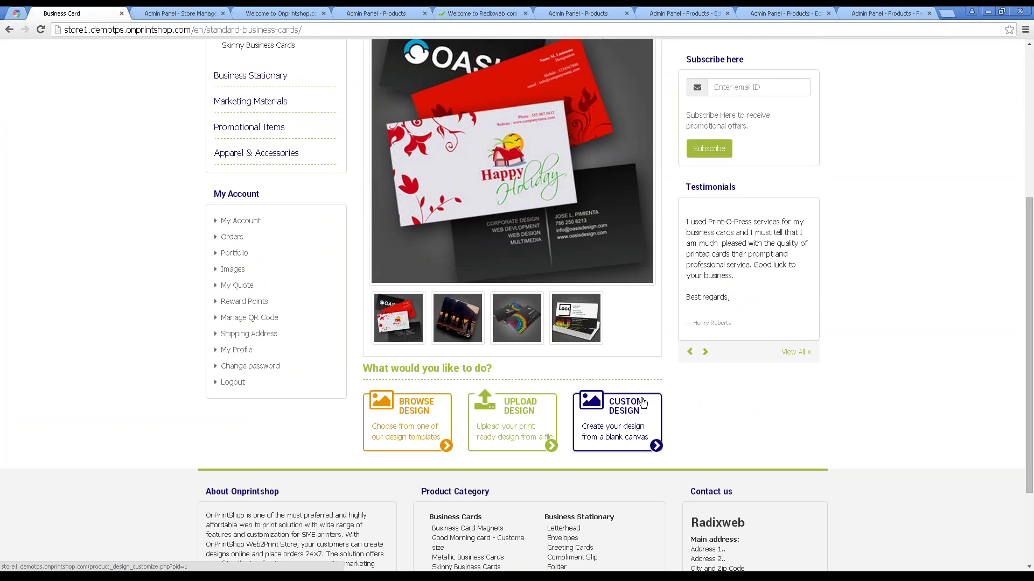
left_click(434, 414)
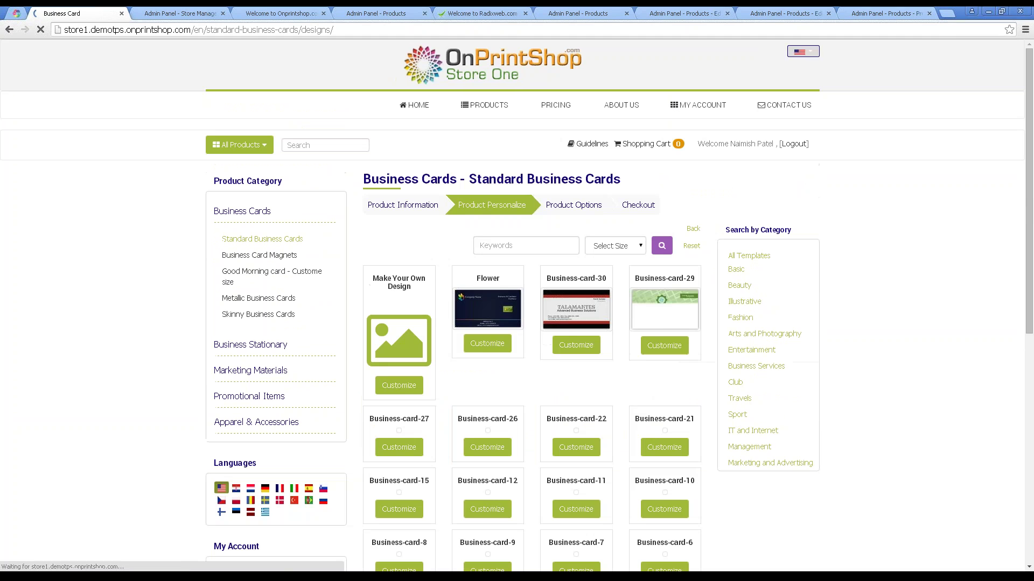
Scroll down the template grid and customize the business-card-1 OASIS template.
scroll(475, 326, "down", 3)
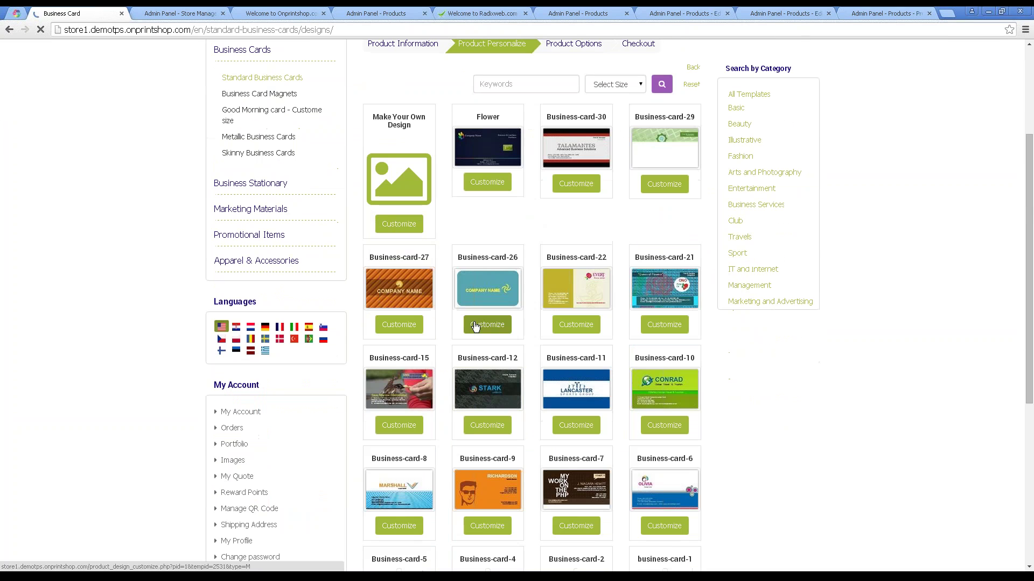
scroll(544, 426, "down", 2)
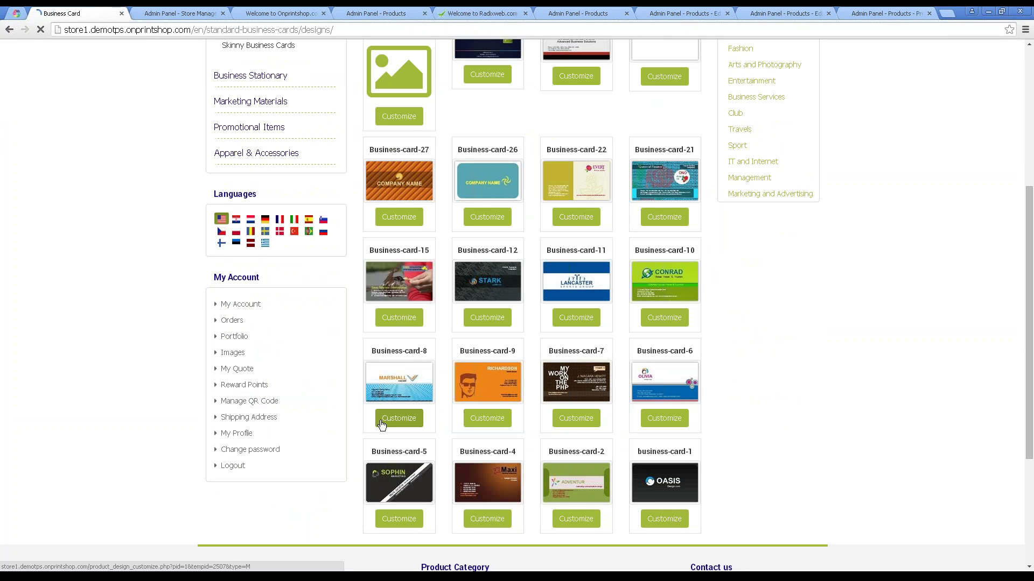
scroll(619, 473, "down", 2)
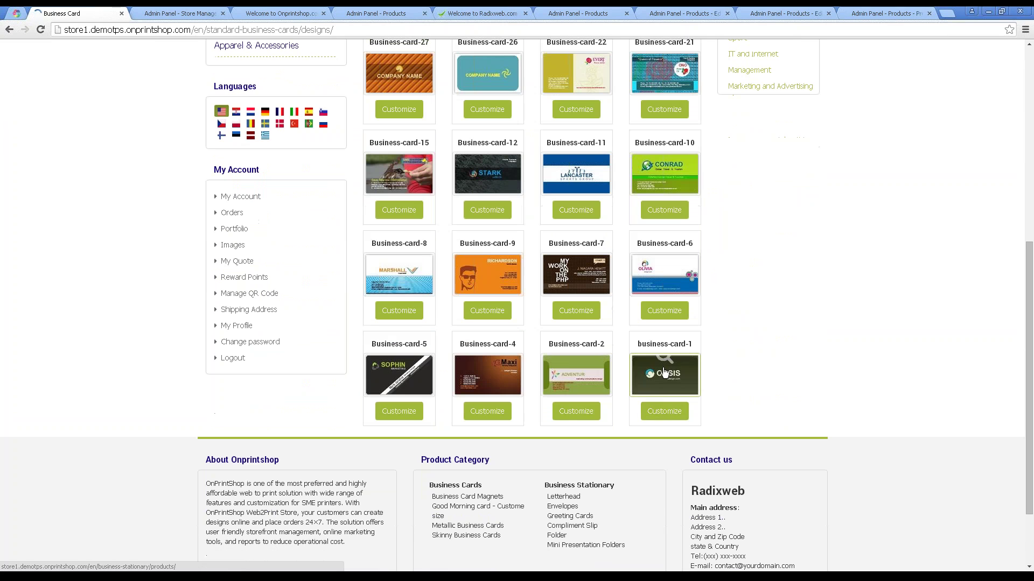
left_click(667, 412)
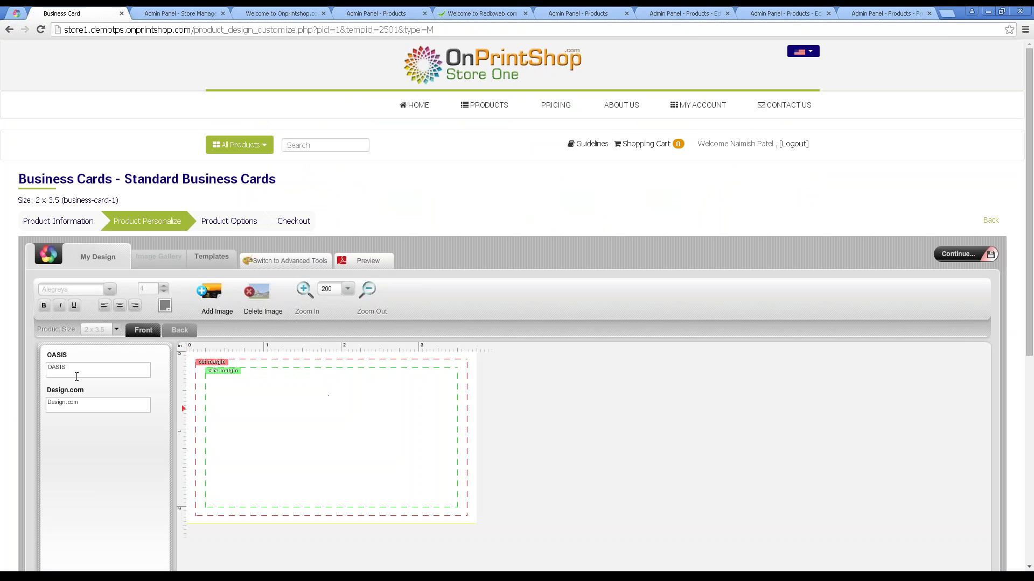
Switch the loaded business-card-1 design to Advanced Tools.
left_click(293, 264)
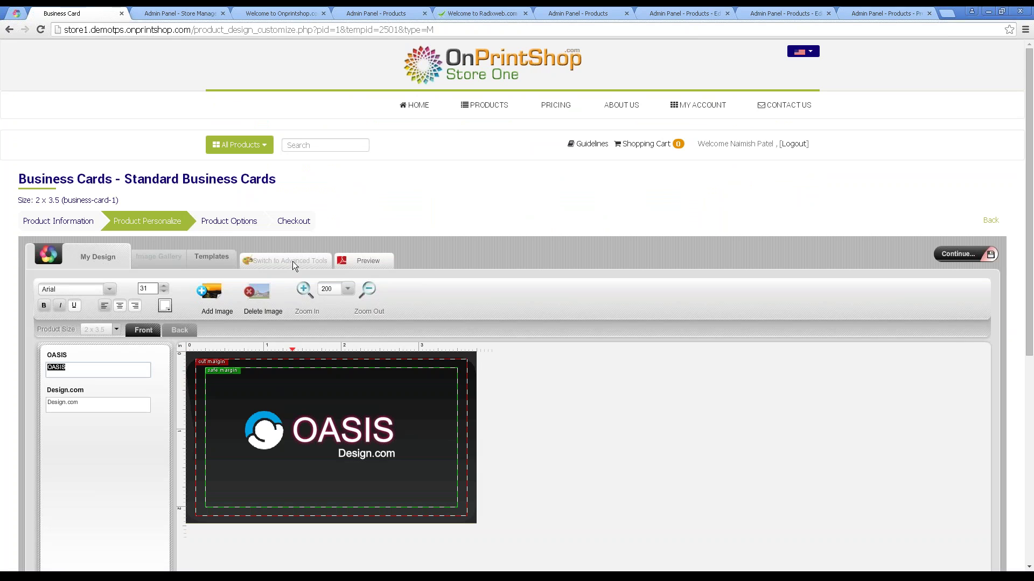
On the card front, replace the template's name line with the customer's full name.
left_click(180, 330)
left_click(141, 331)
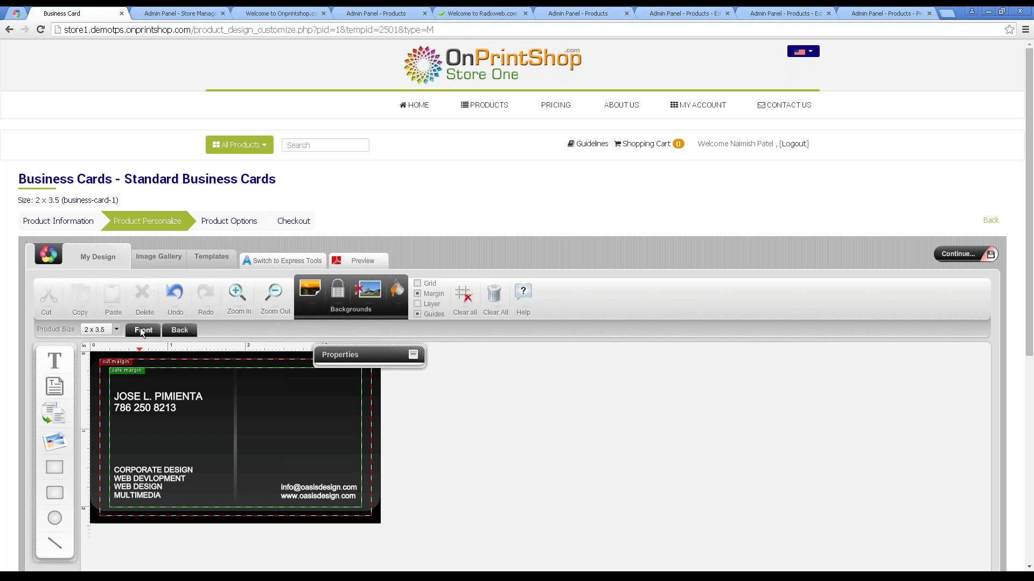
left_click(167, 400)
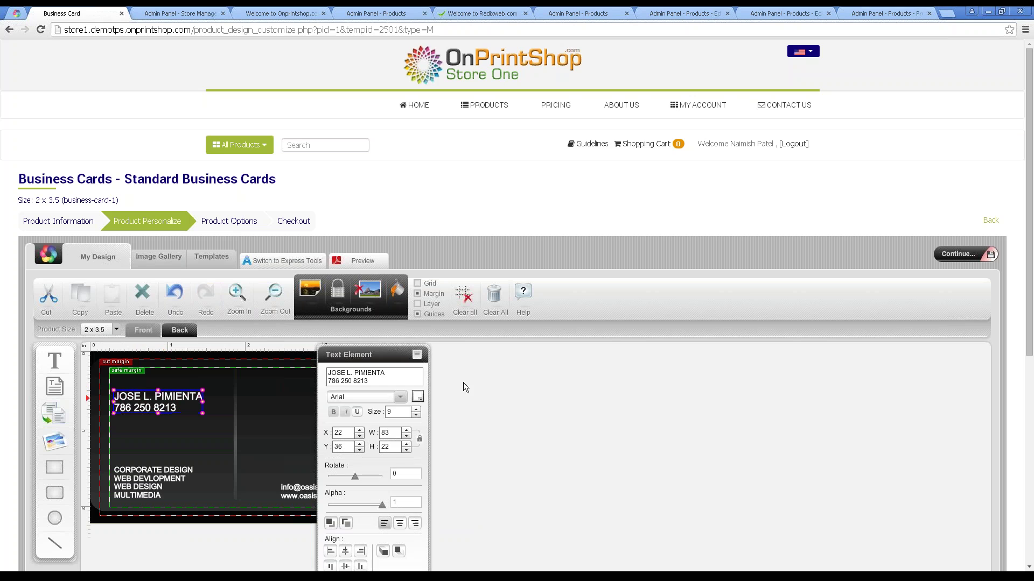
triple_click(355, 373)
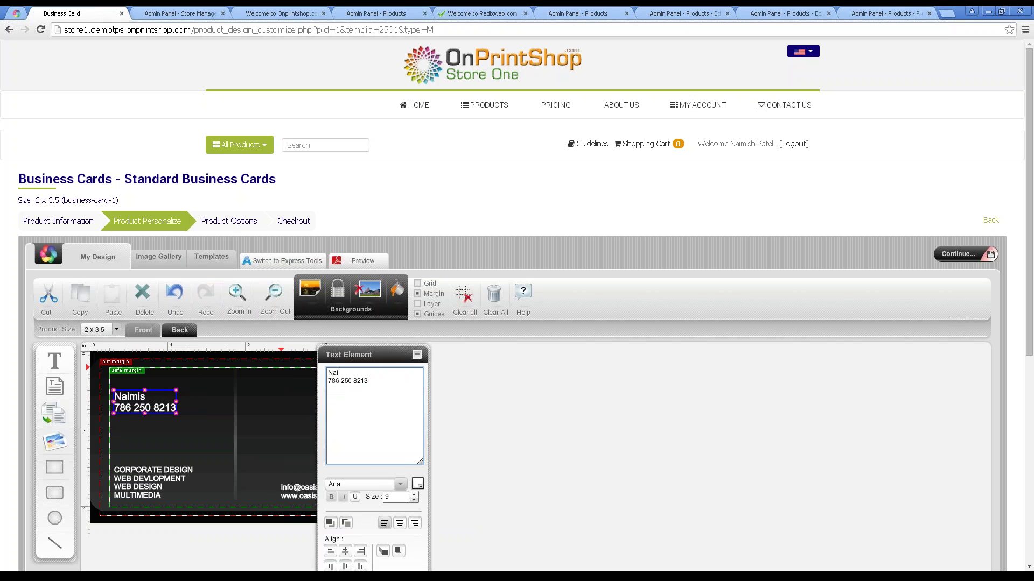
Replace the phone line with a new number, then check the other text blocks and the back.
left_click_drag(377, 382, 323, 381)
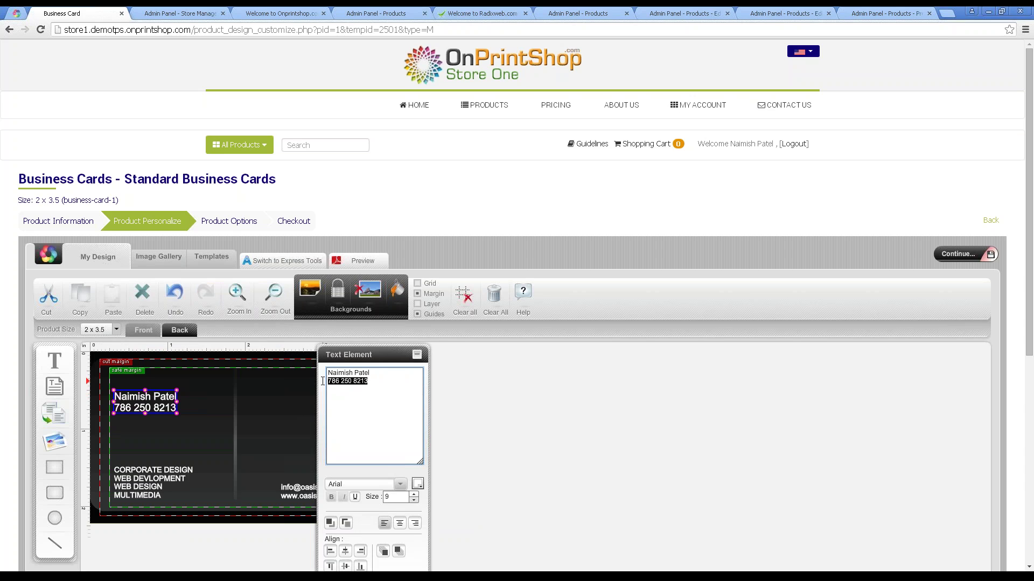
type("123 456 789")
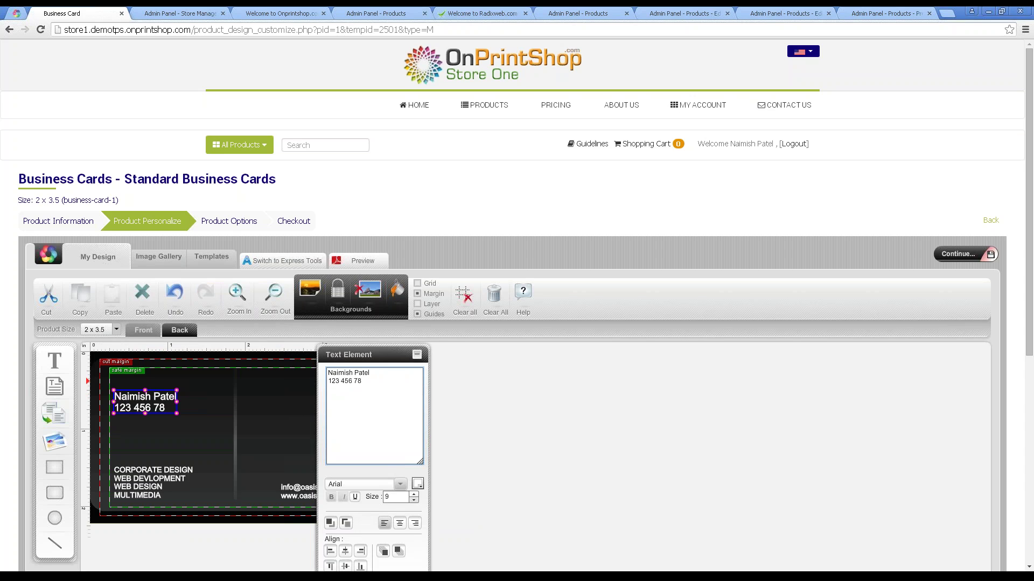
left_click(309, 488)
left_click(157, 482)
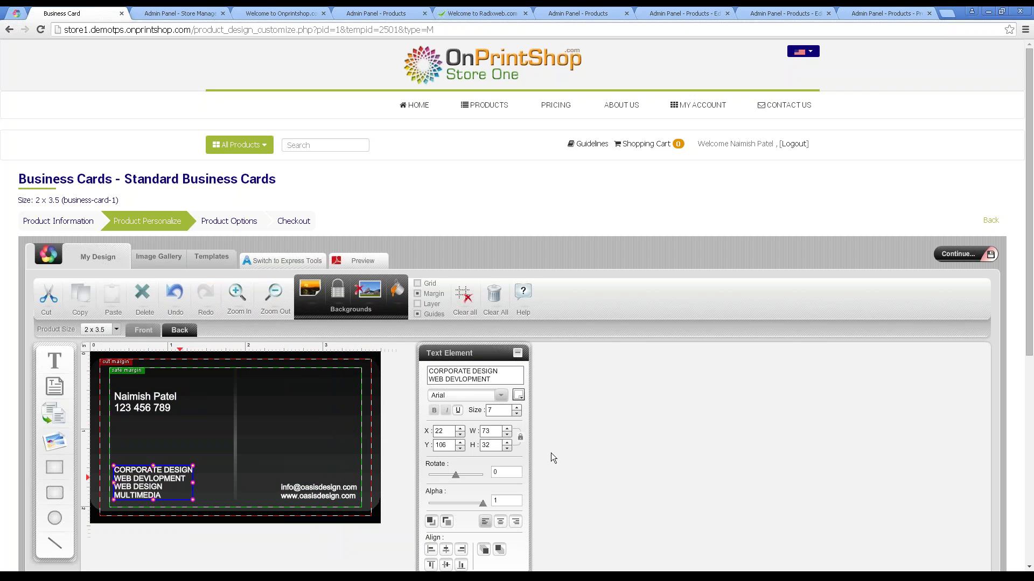
left_click(180, 331)
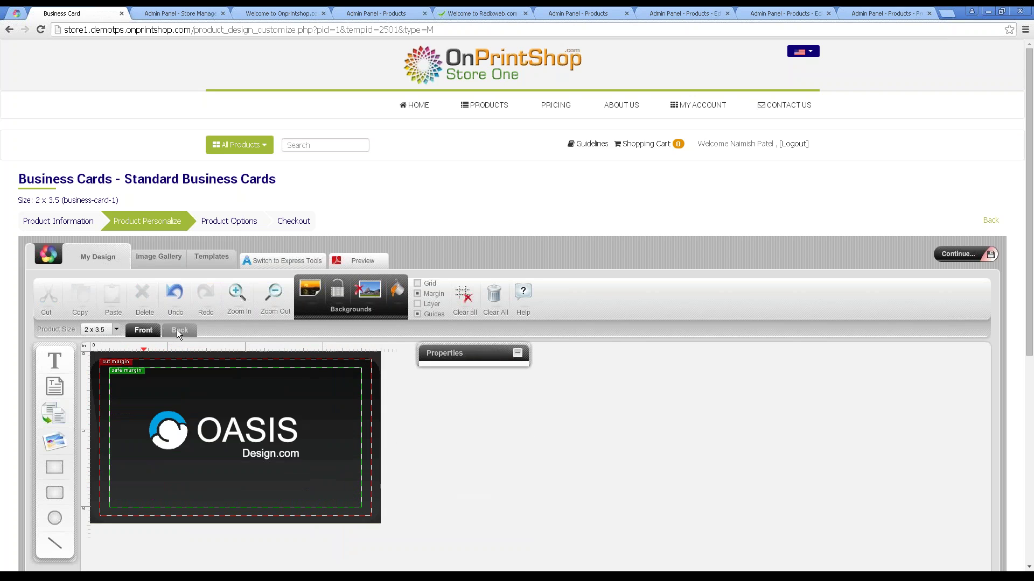
Save the design as 'Business card' and add 500 Matte 310 gsm square-corner cards to the cart.
left_click(957, 254)
left_click(557, 409)
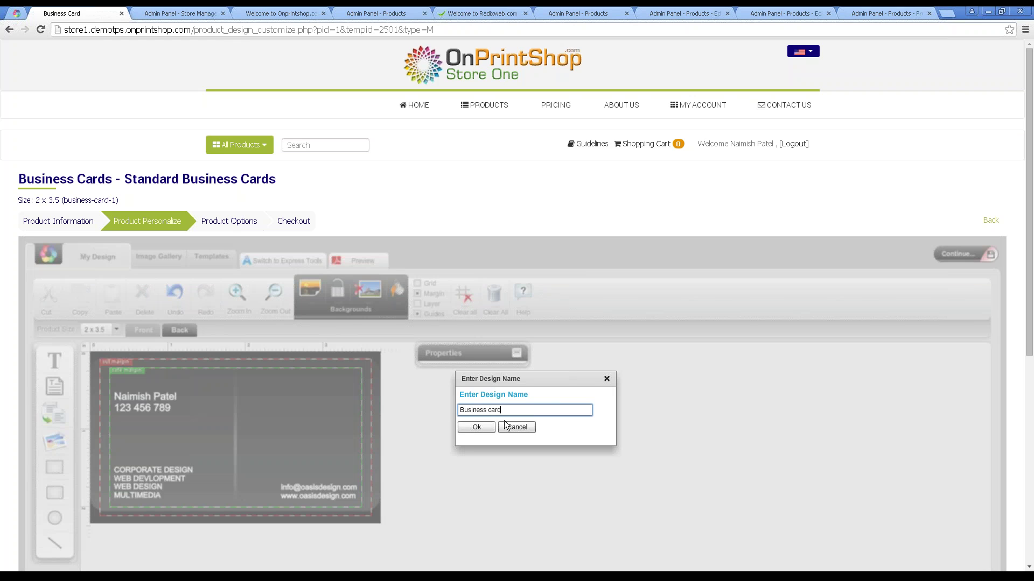
left_click(481, 427)
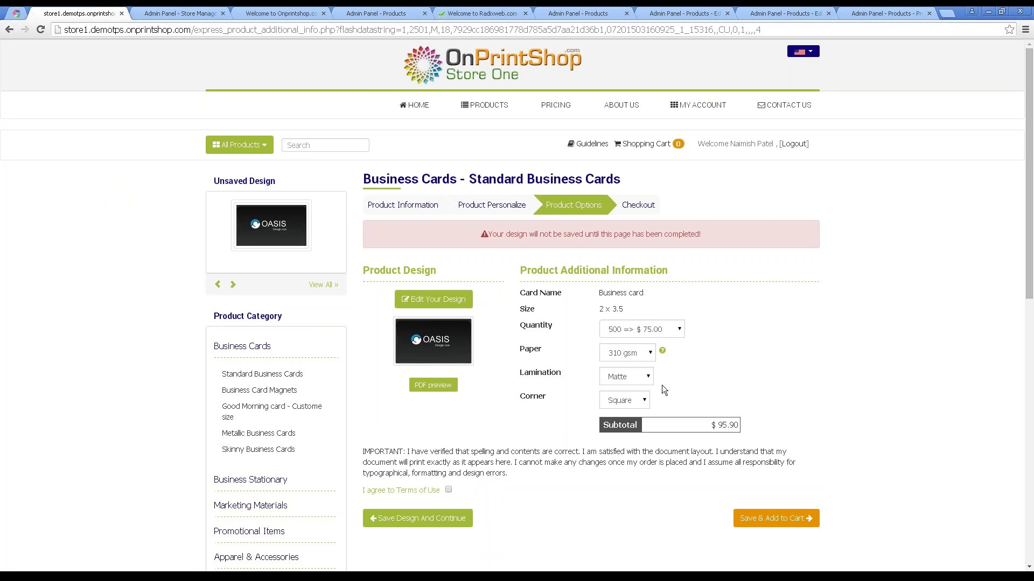
left_click(780, 521)
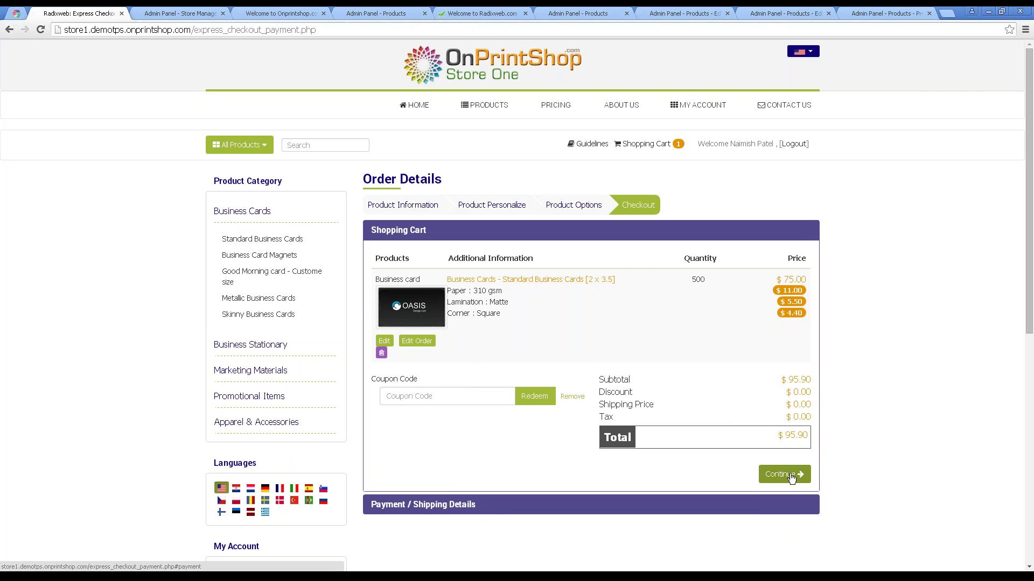
Continue to checkout and choose Expedite as the shipping method.
left_click(785, 474)
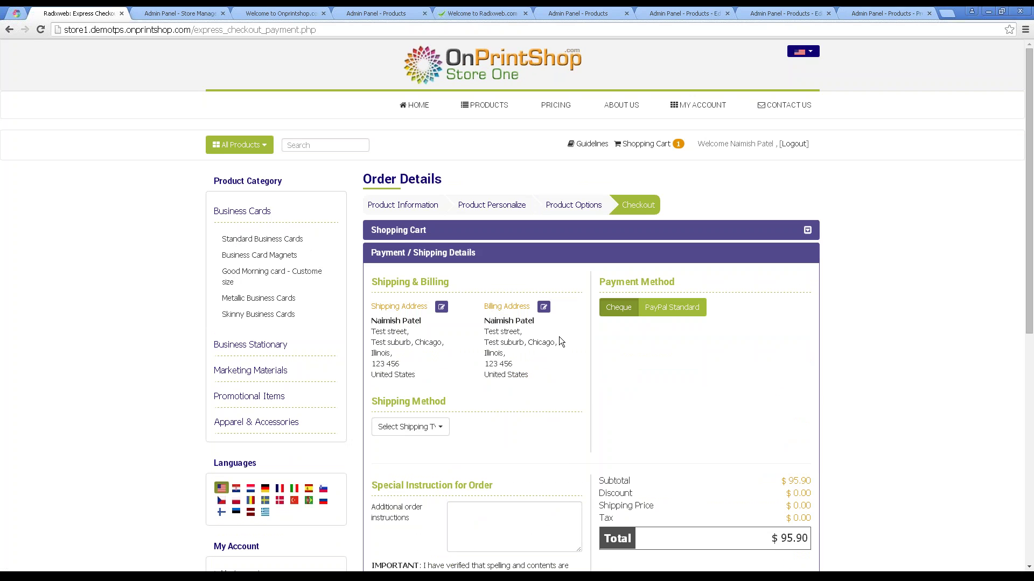
scroll(593, 259, "down", 1)
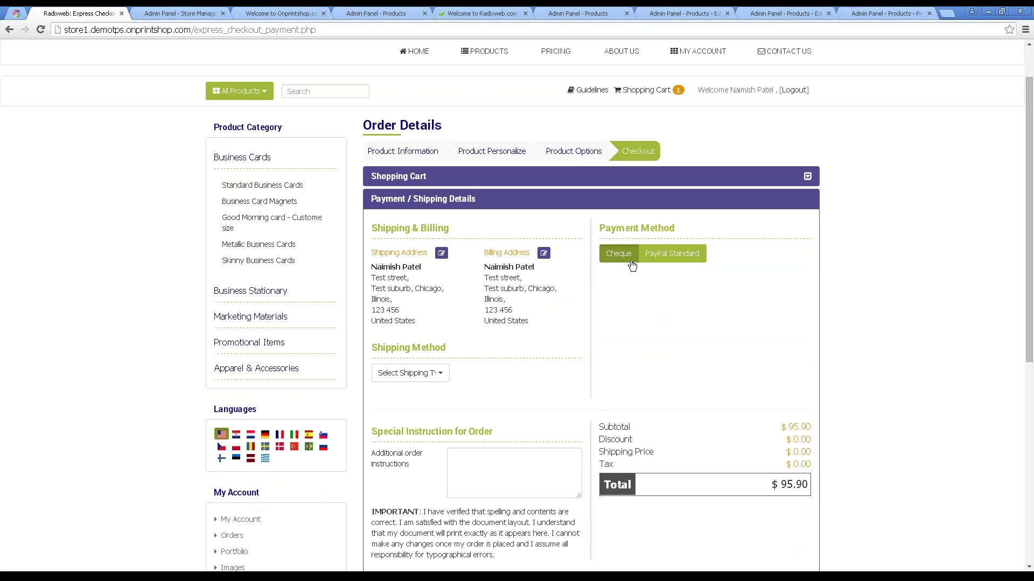
left_click(434, 374)
left_click(410, 408)
scroll(525, 385, "down", 2)
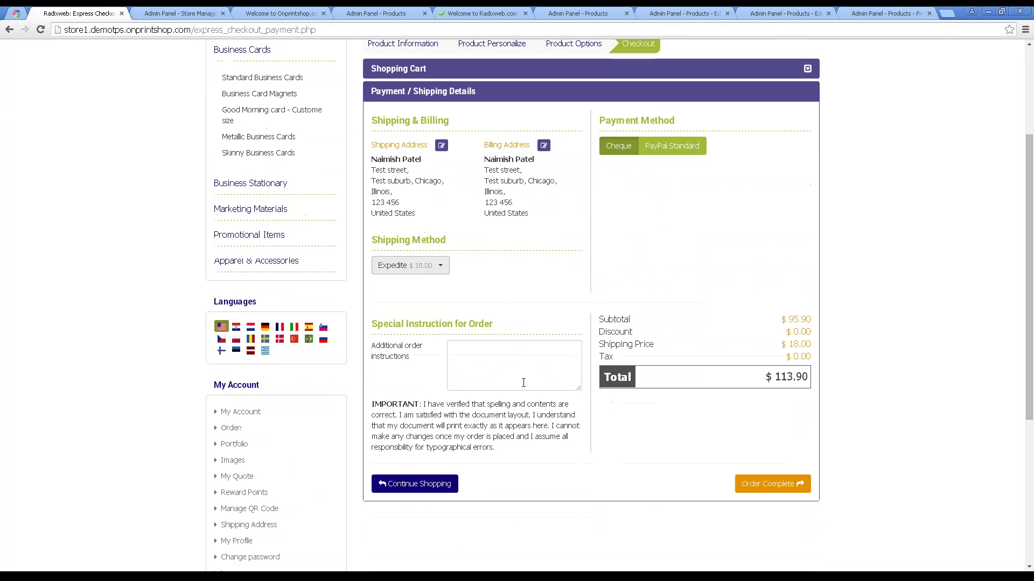
Add a need-by-Monday instruction note, complete order #28, and open its detailed view.
left_click(485, 363)
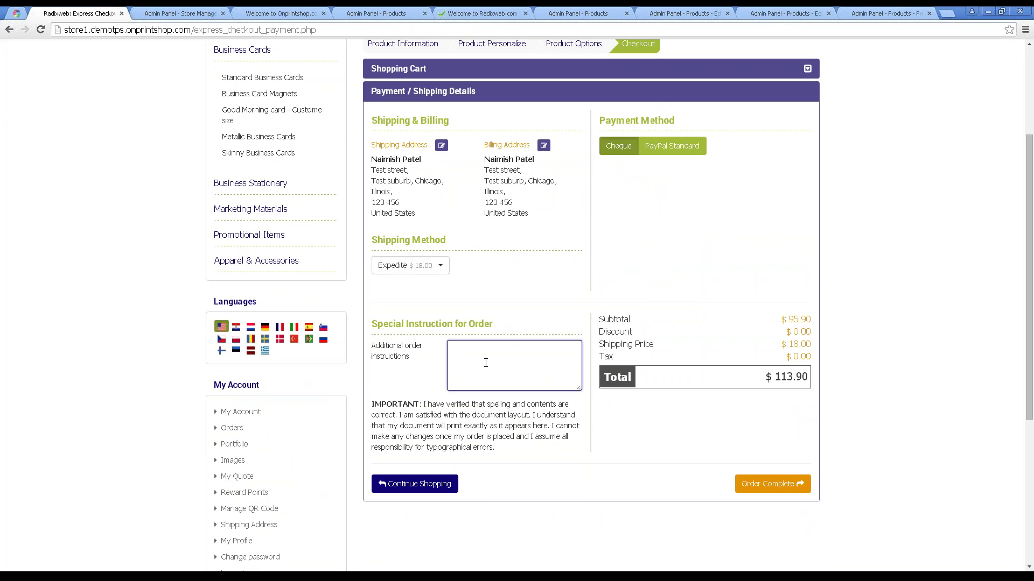
type("eed order by MOnday")
left_click(796, 483)
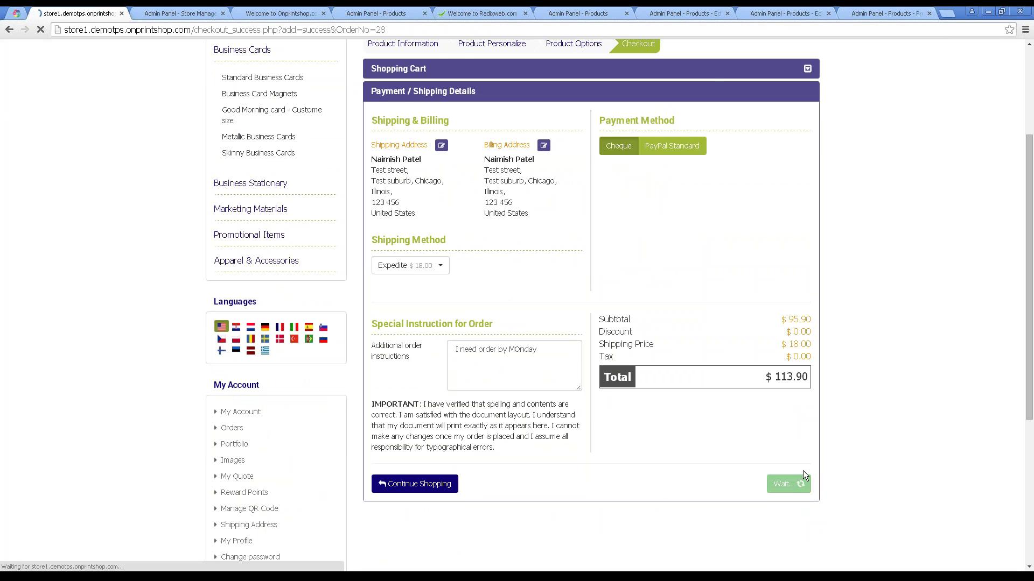
left_click(434, 202)
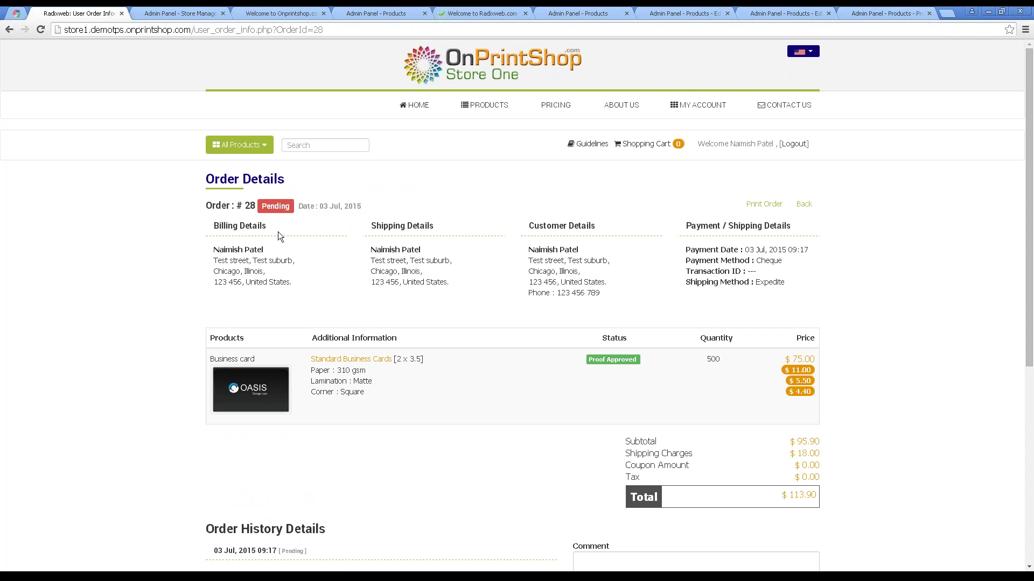
Switch to the admin panel and open Orders > View Orders.
left_click_drag(262, 207, 294, 204)
left_click(194, 14)
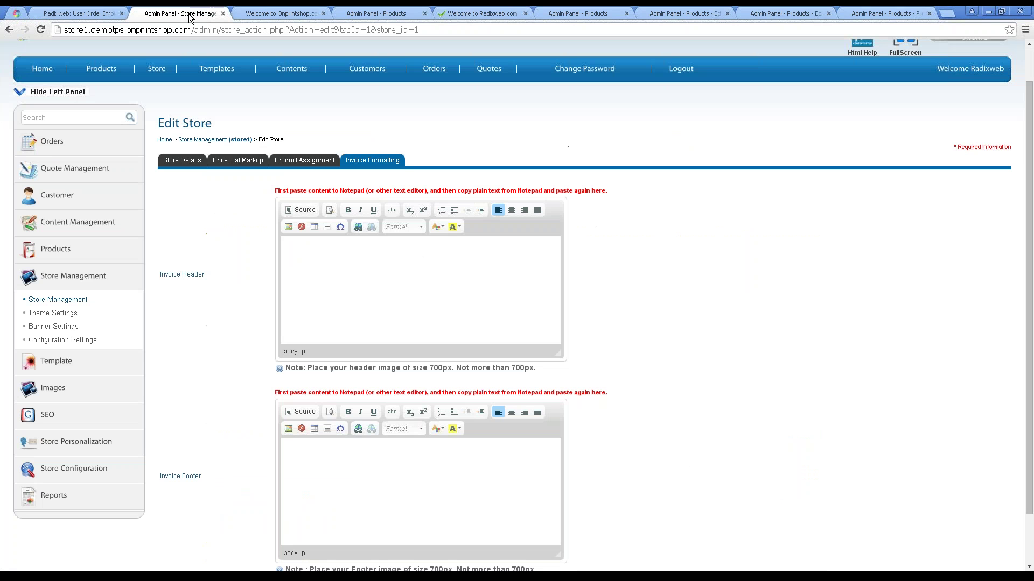
left_click(54, 142)
left_click(48, 165)
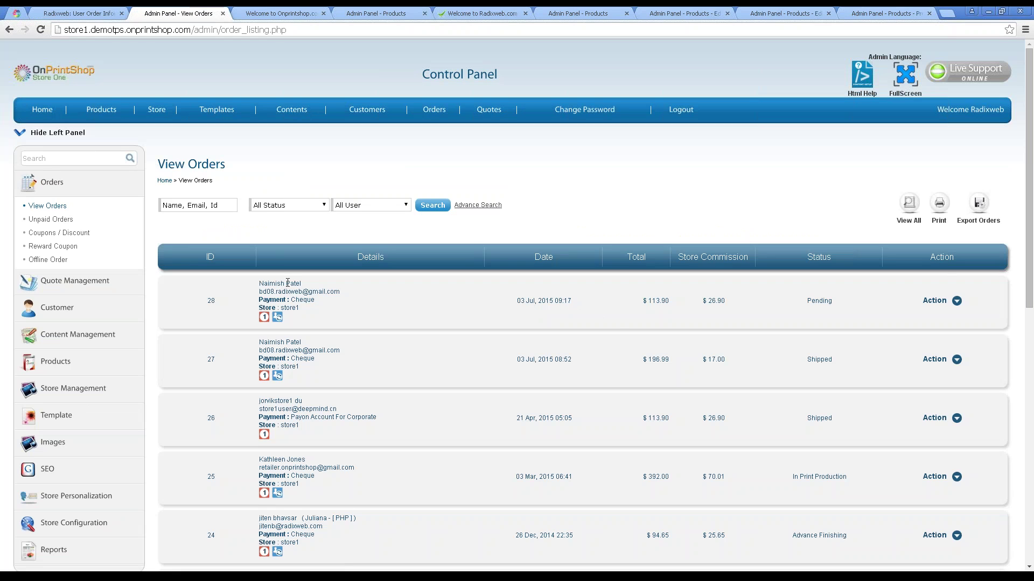
Review order 28's full details via Edit/View, then return to View Orders.
left_click_drag(344, 295, 253, 300)
left_click(339, 322)
left_click(956, 300)
left_click(894, 322)
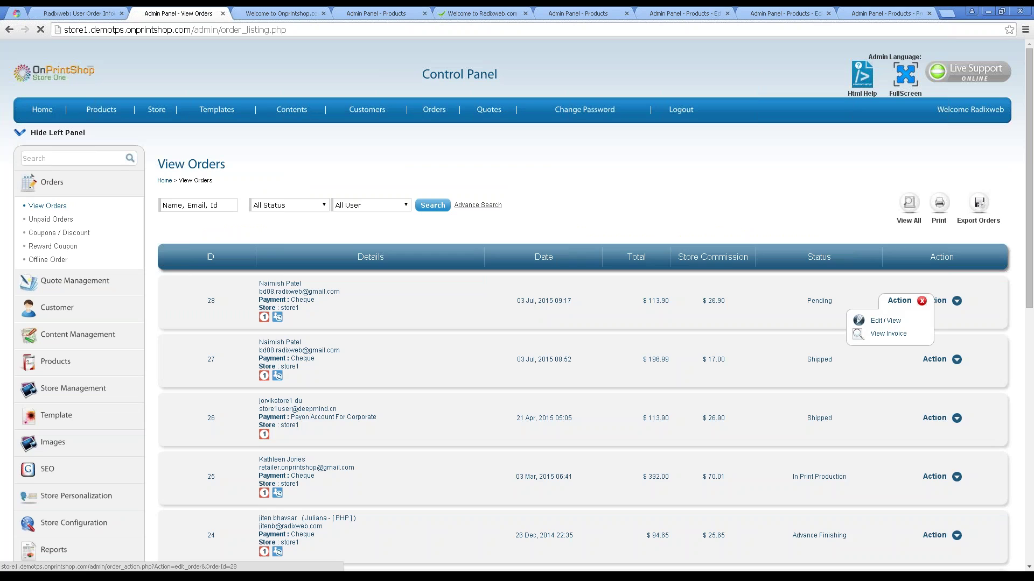
scroll(461, 386, "down", 3)
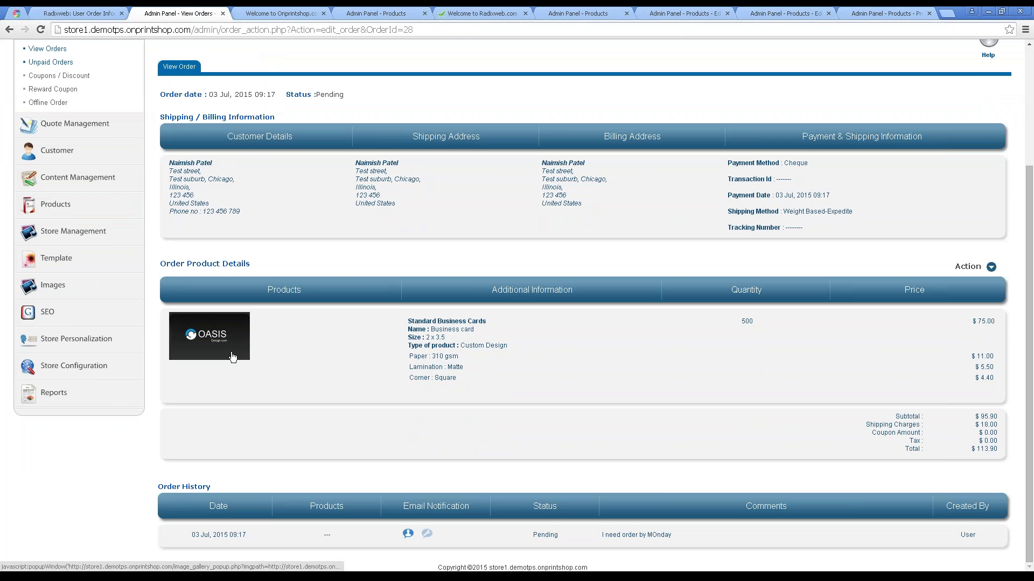
scroll(232, 356, "up", 3)
left_click(58, 209)
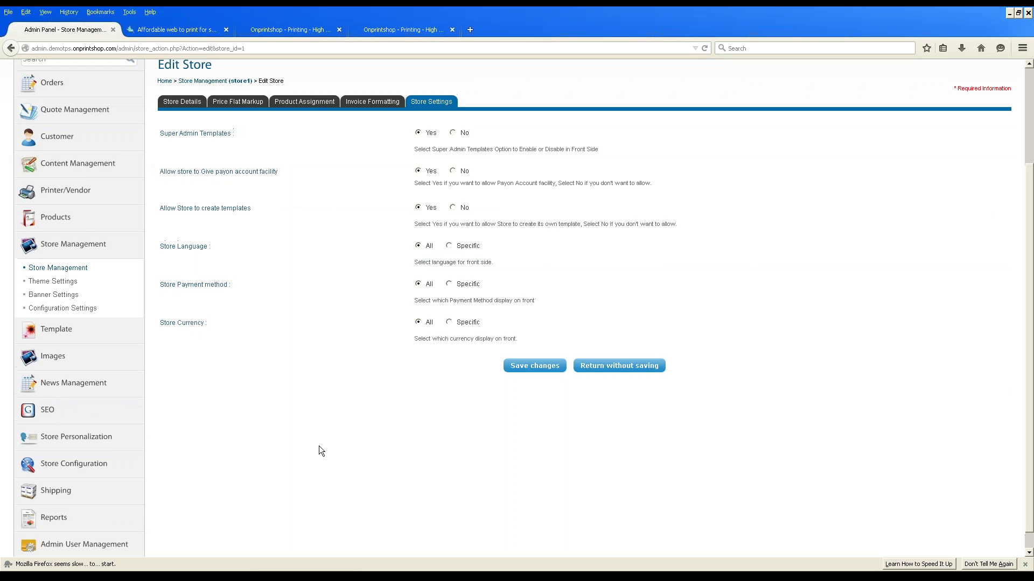
Reopen the View Orders list from the Orders section.
scroll(319, 452, "up", 3)
left_click(52, 203)
left_click(46, 227)
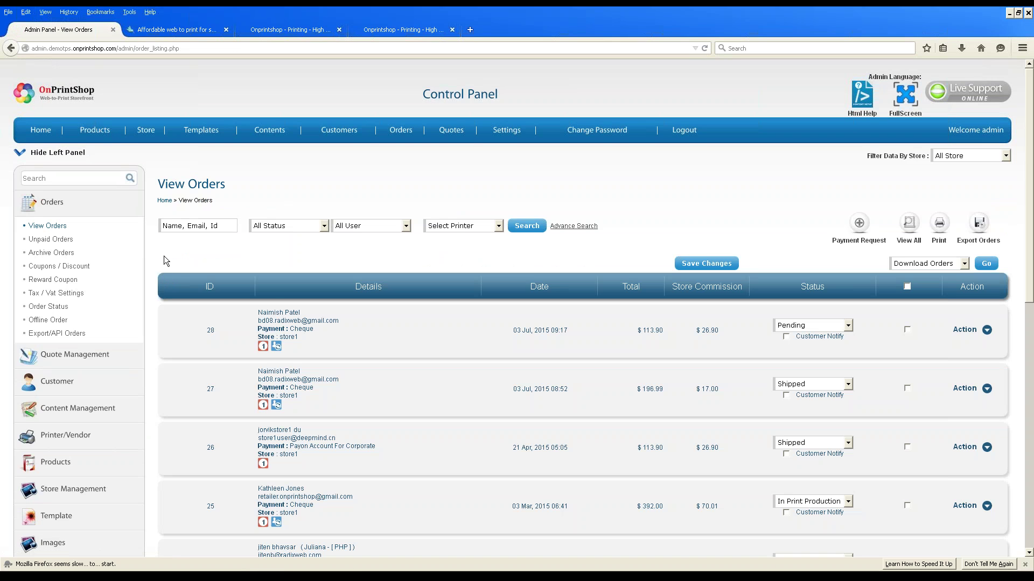
scroll(376, 379, "down", 2)
scroll(377, 379, "up", 2)
Set order 28 to In Print Production, 25 to Out of Production, 24 to Shipped.
left_click(824, 328)
left_click(883, 344)
scroll(879, 341, "down", 4)
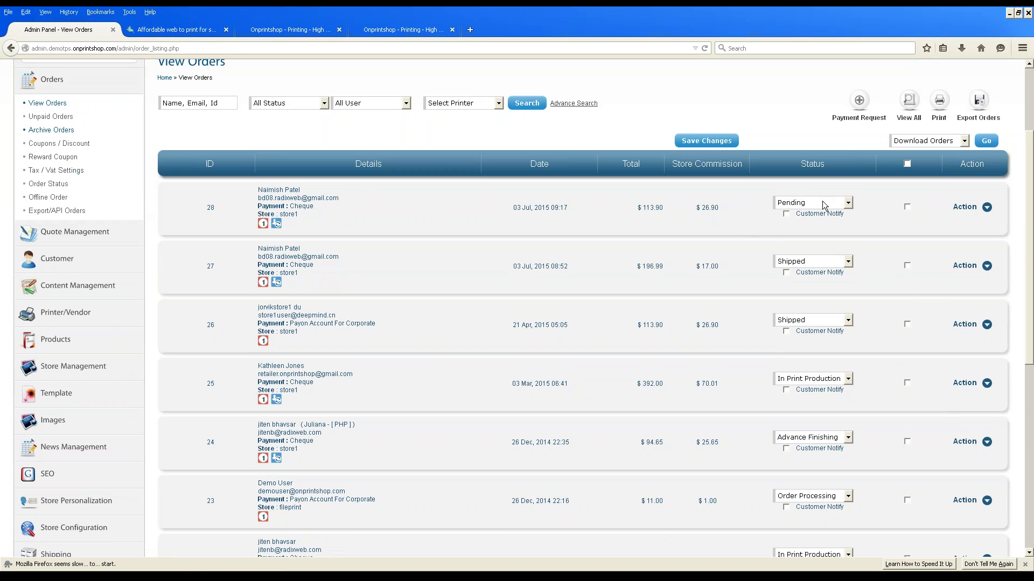
left_click(824, 203)
left_click(821, 256)
left_click(821, 261)
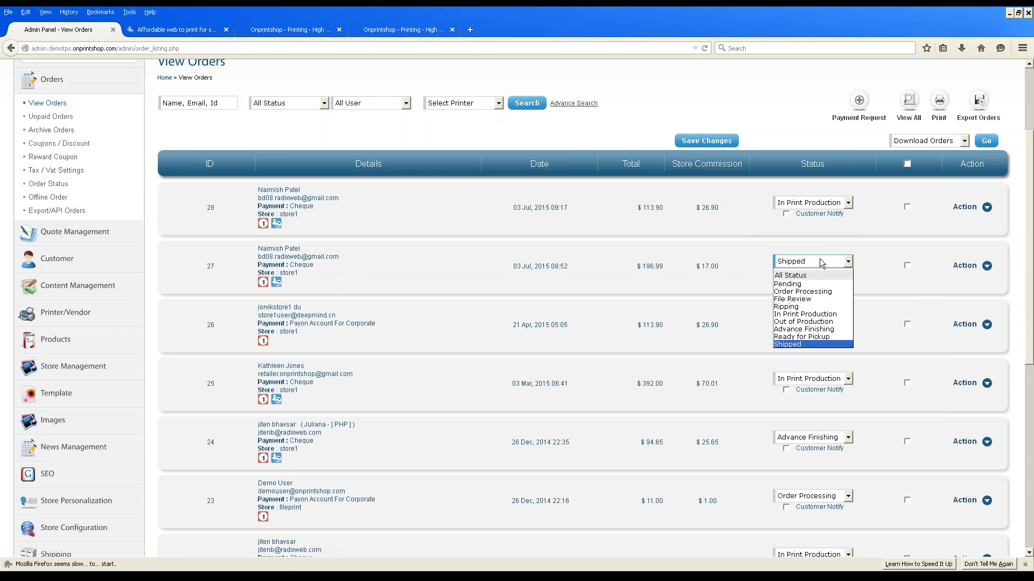
left_click(823, 345)
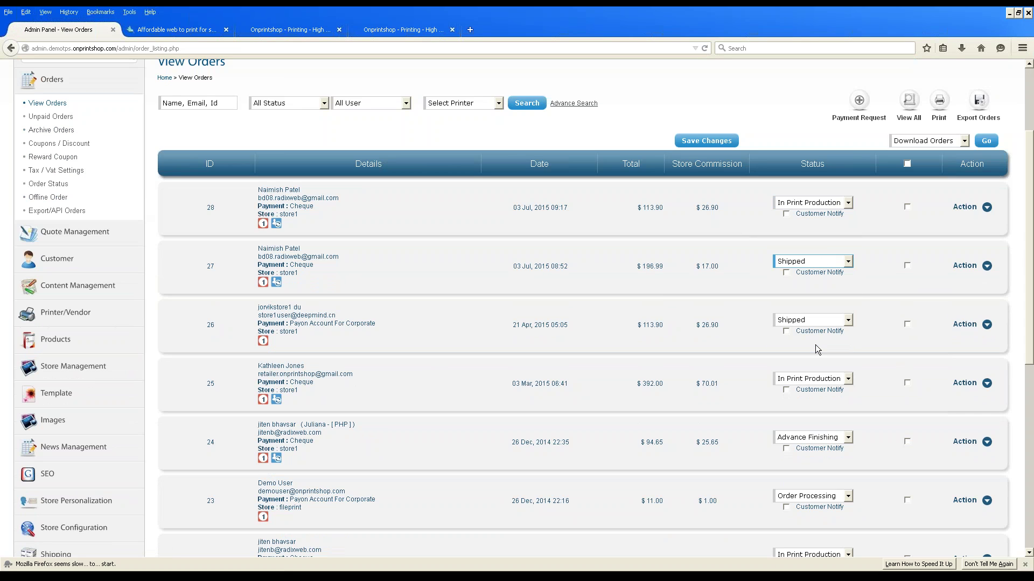
left_click(821, 378)
left_click(809, 436)
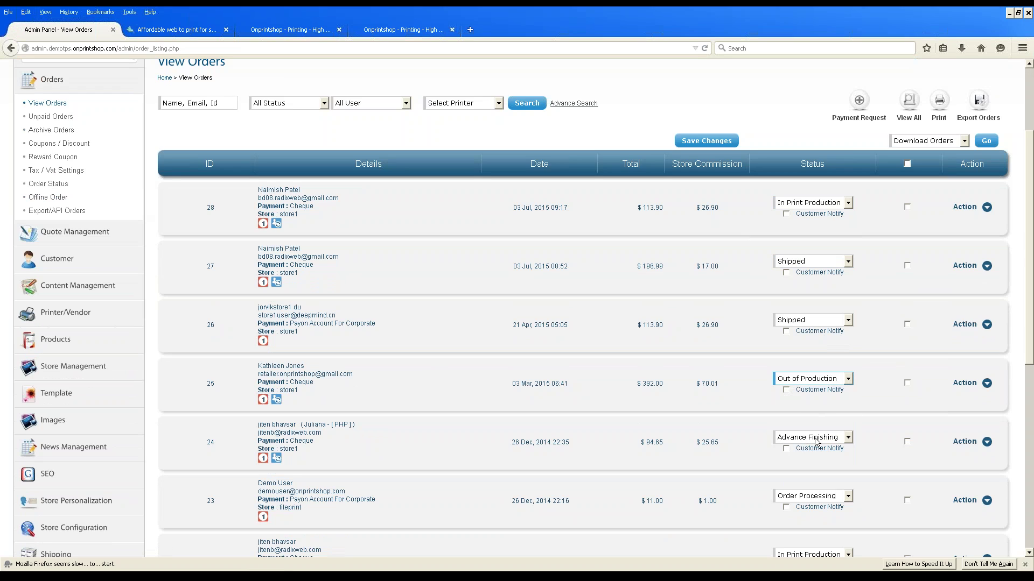
left_click(826, 438)
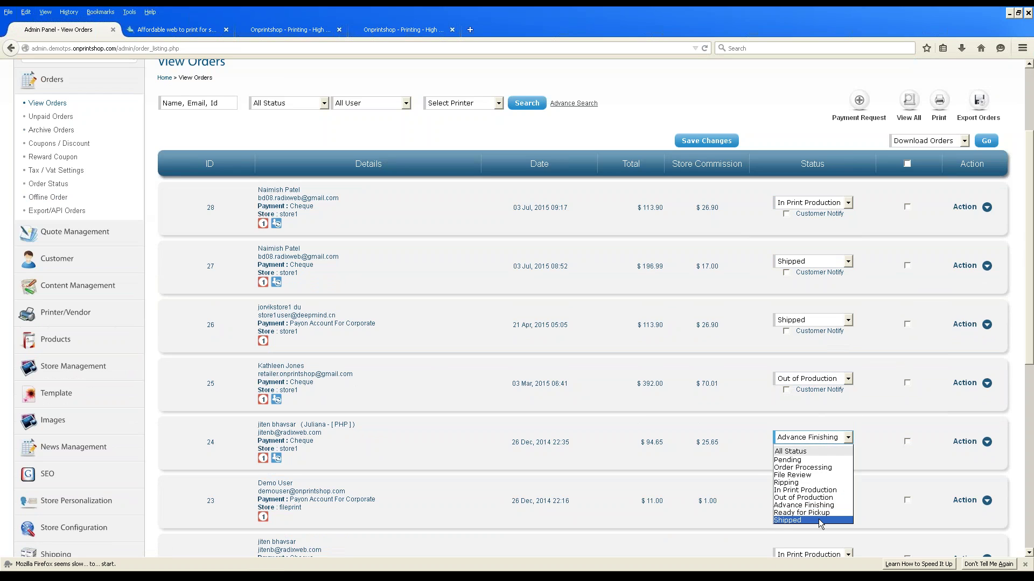
left_click(802, 520)
Tick Customer Notify for orders 24 through 28 and save the changes.
left_click(786, 448)
left_click(787, 390)
left_click(786, 331)
left_click(787, 272)
left_click(787, 214)
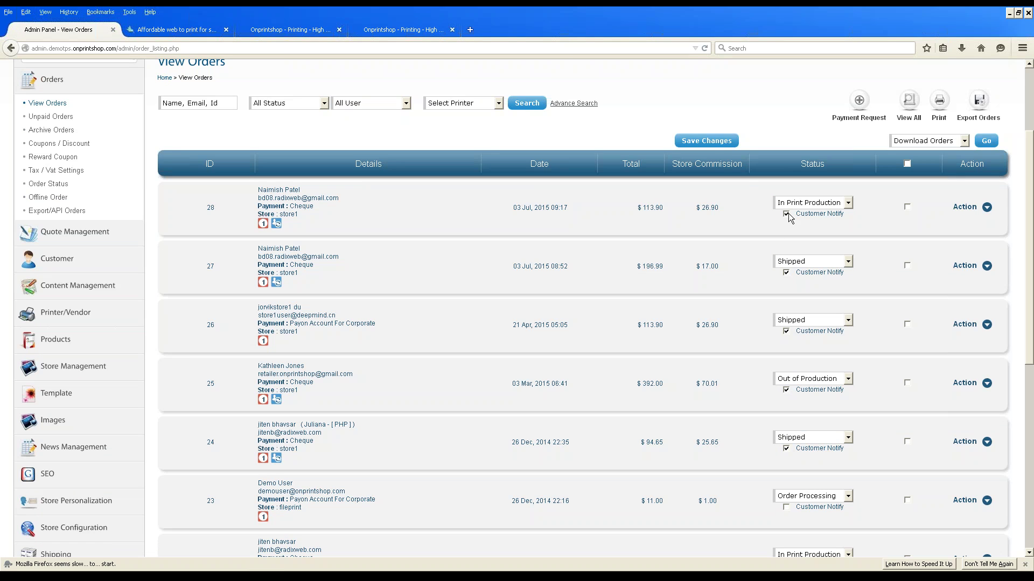
left_click(712, 148)
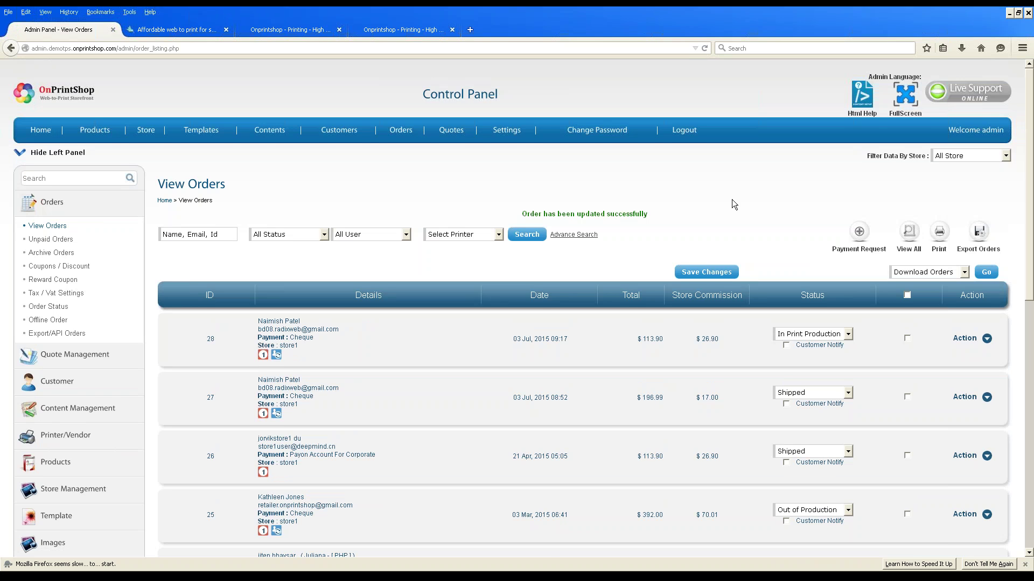
Check the update confirmation and order 28's In Print Production status in View Orders.
scroll(732, 203, "down", 2)
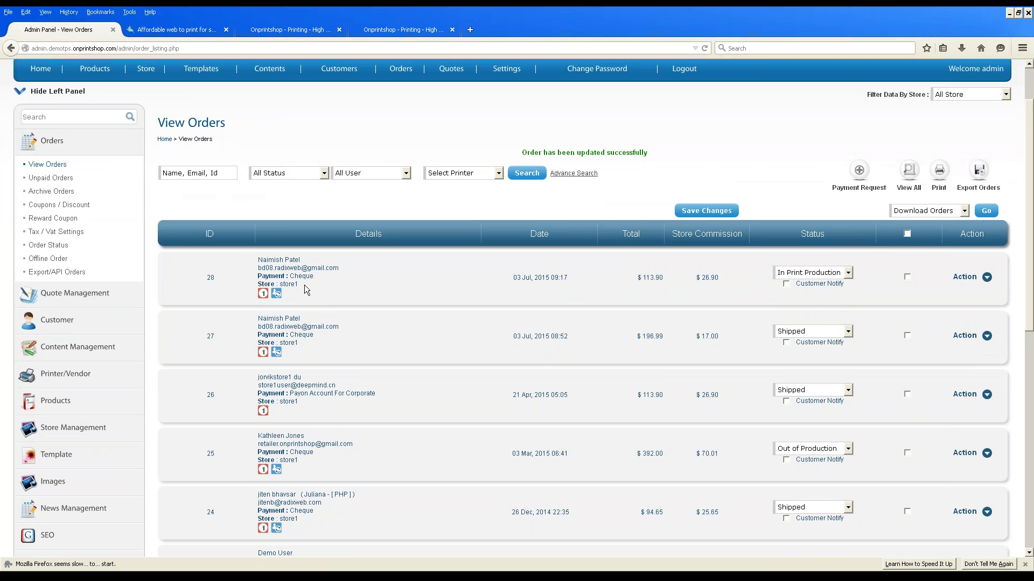
scroll(304, 285, "down", 4)
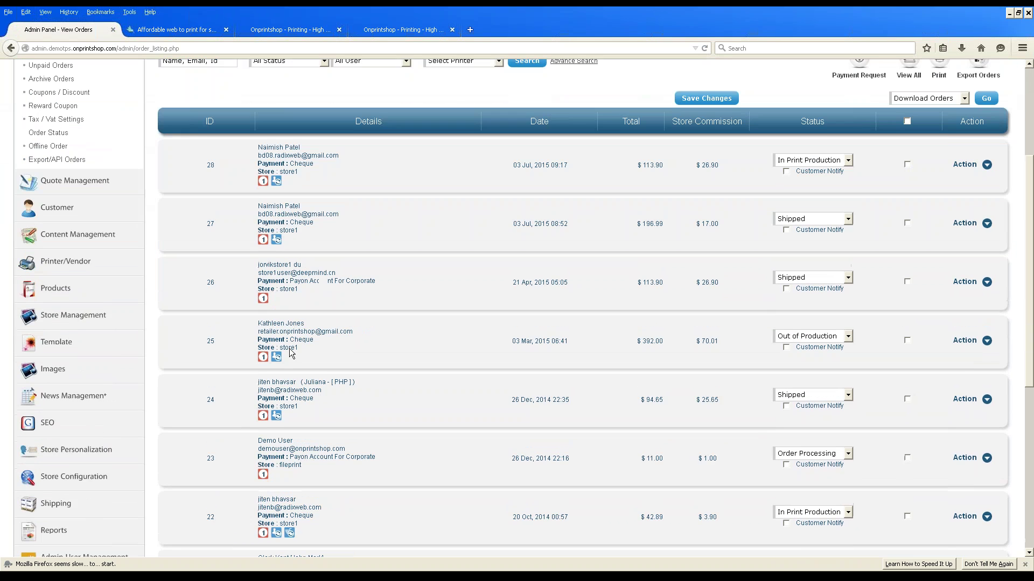
scroll(305, 472, "down", 6)
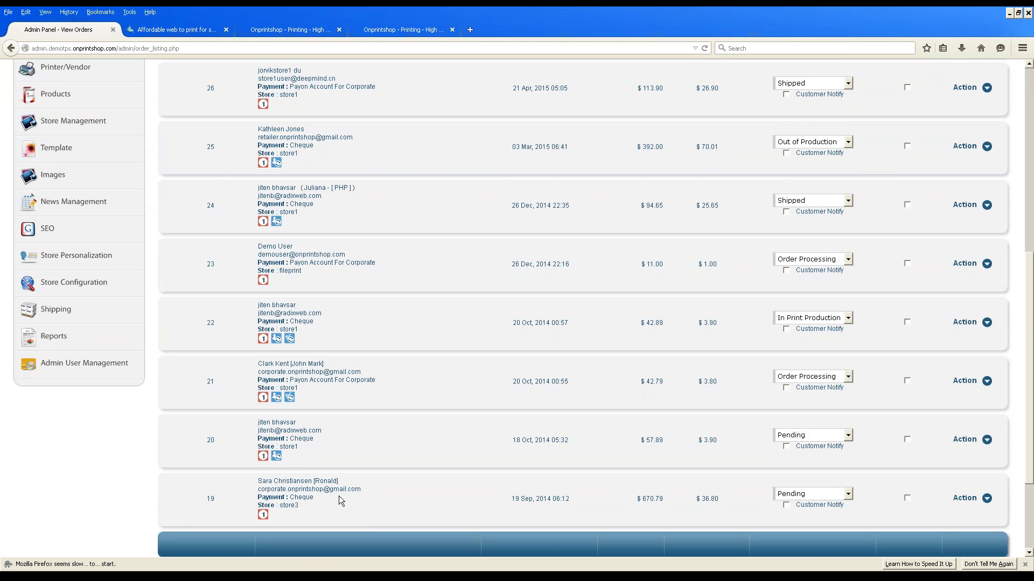
scroll(341, 501, "up", 8)
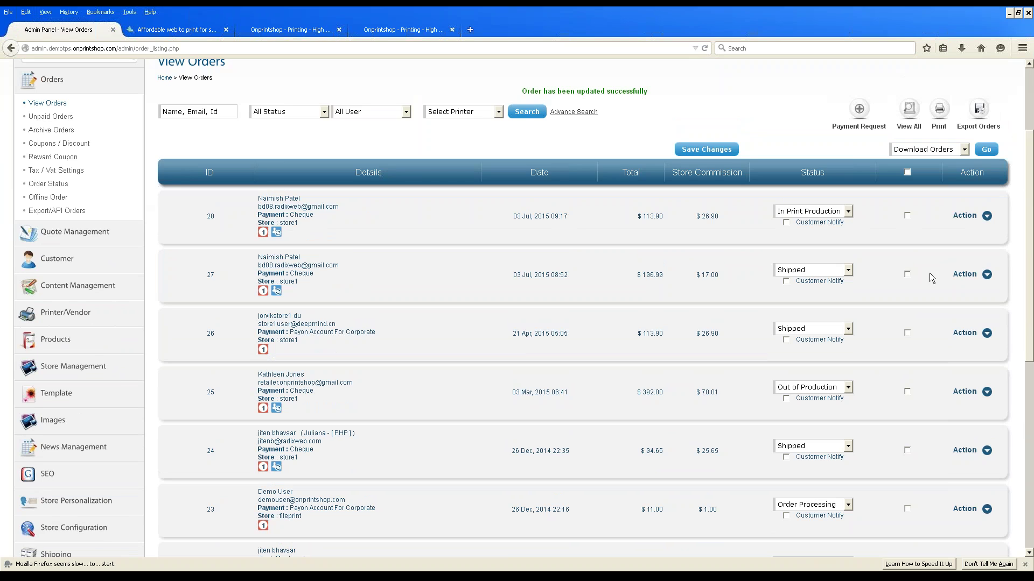
left_click(987, 217)
Open order 28's Update Order page and go to its product status tab.
left_click(948, 236)
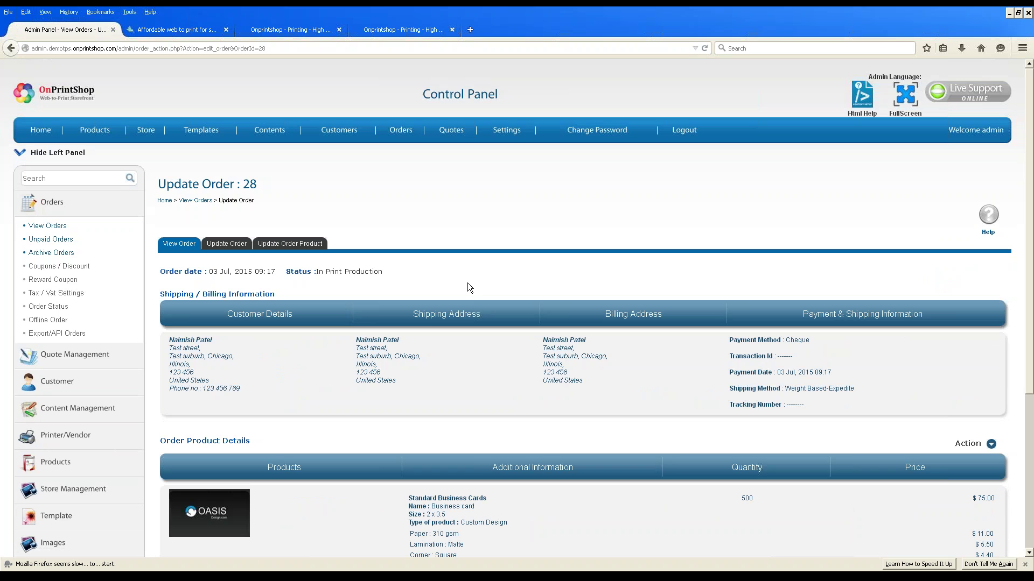
scroll(275, 281, "down", 5)
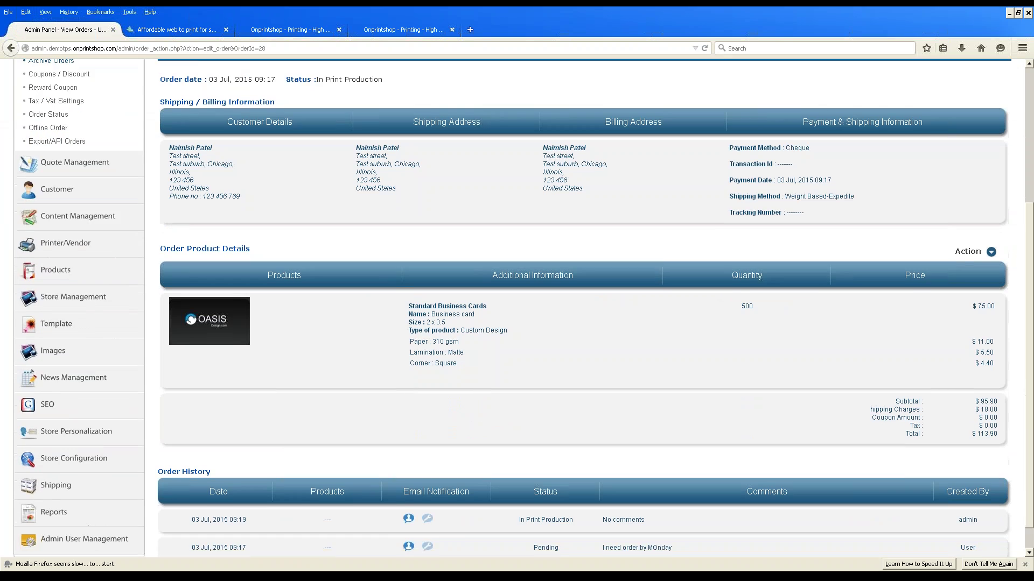
left_click_drag(247, 492, 185, 494)
left_click(266, 506)
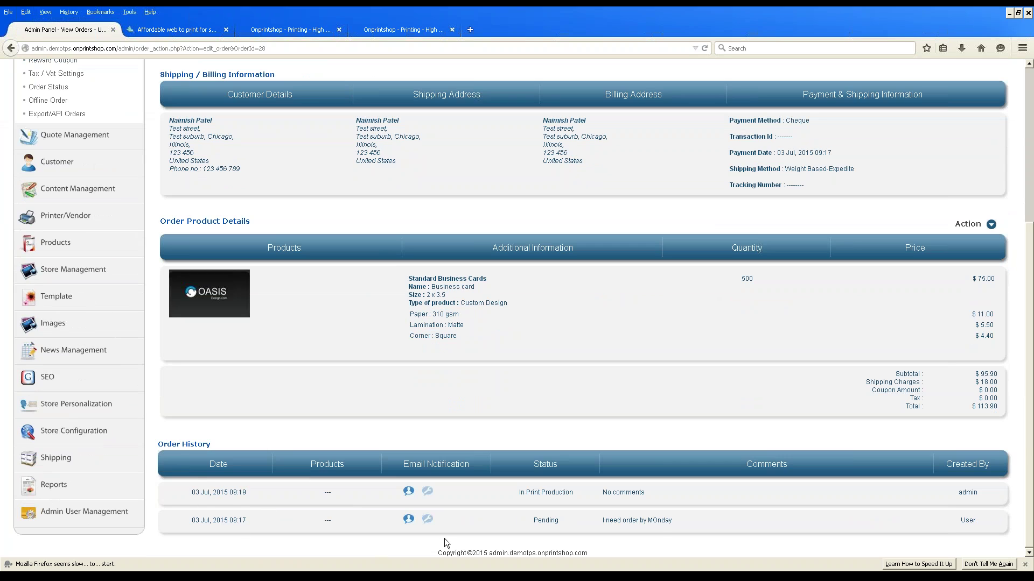
scroll(690, 522, "up", 5)
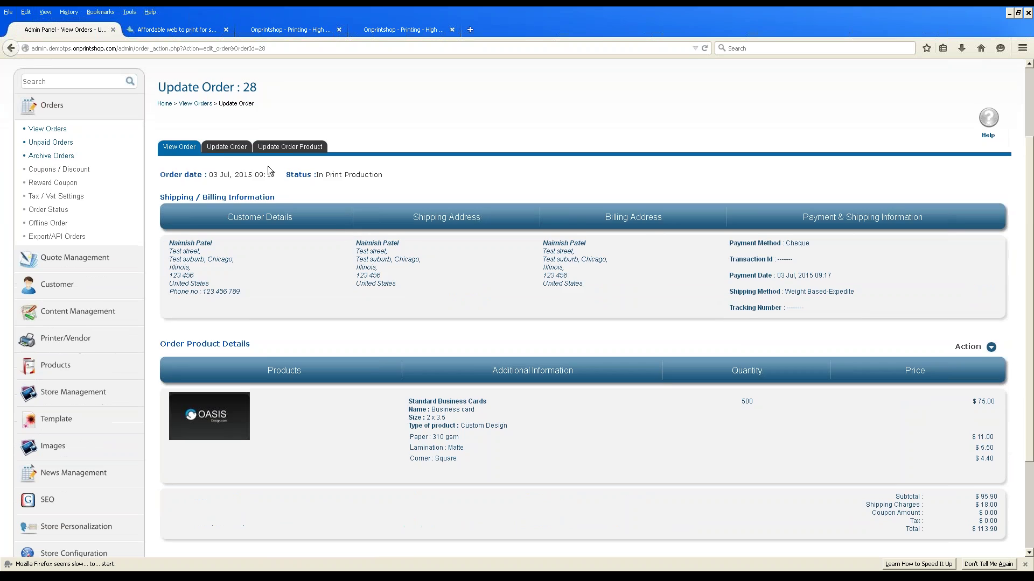
left_click(226, 146)
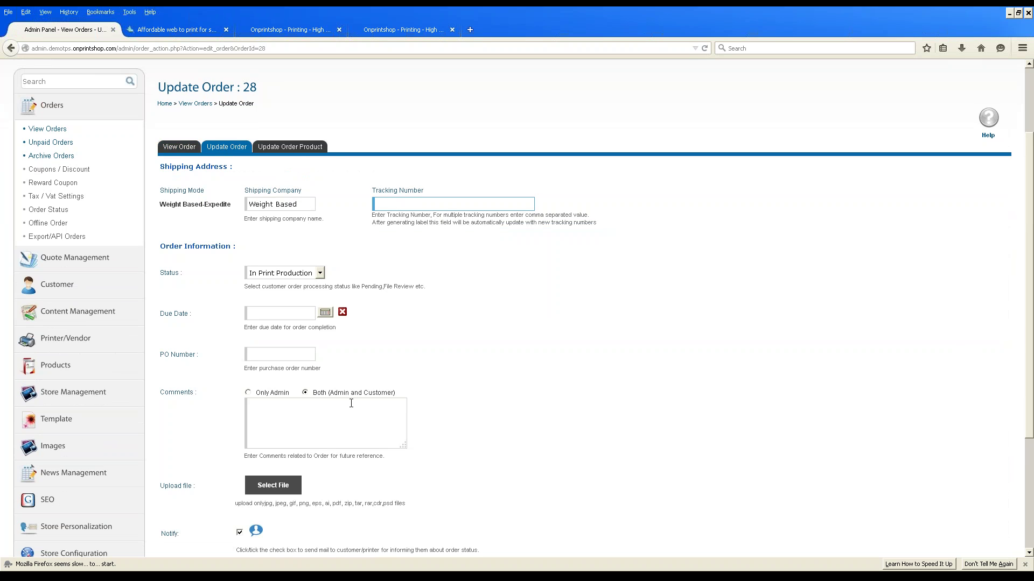
left_click(295, 146)
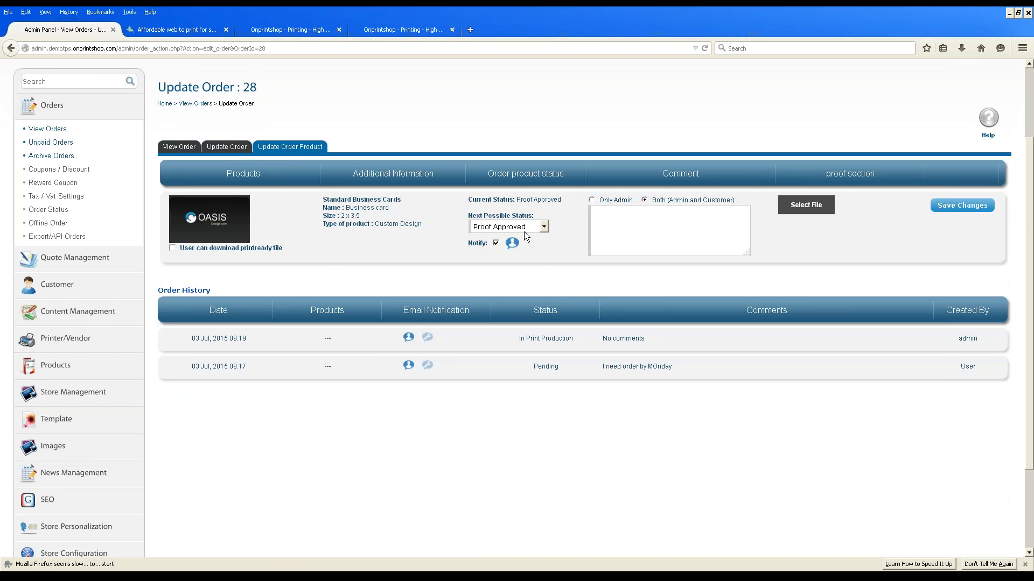
Save a Proof Approved comment 'Thank you We will ship before monday' and return to View Orders.
left_click(632, 226)
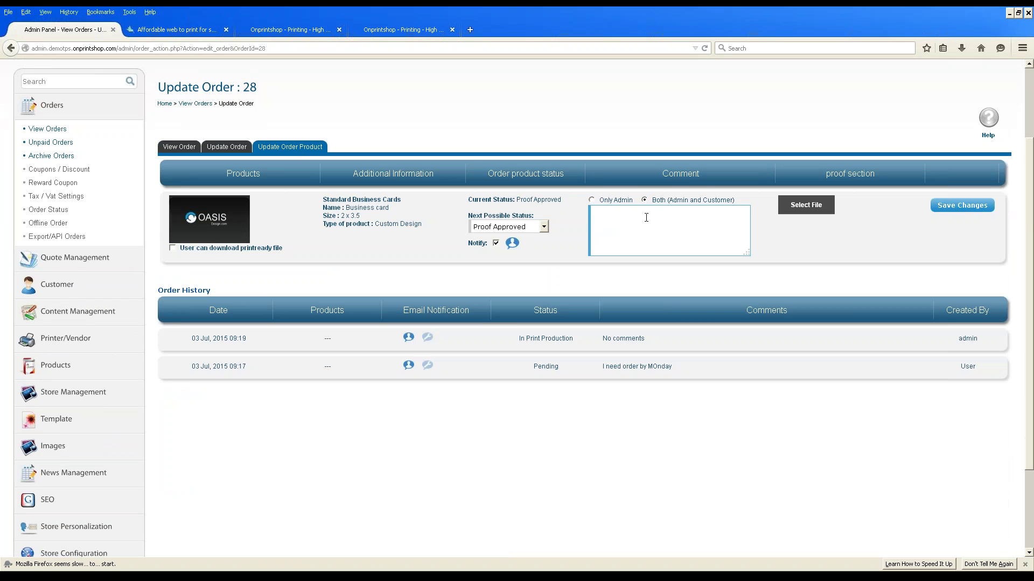
type("Thank you ")
type("We will ship before mo")
type("nday")
left_click(958, 213)
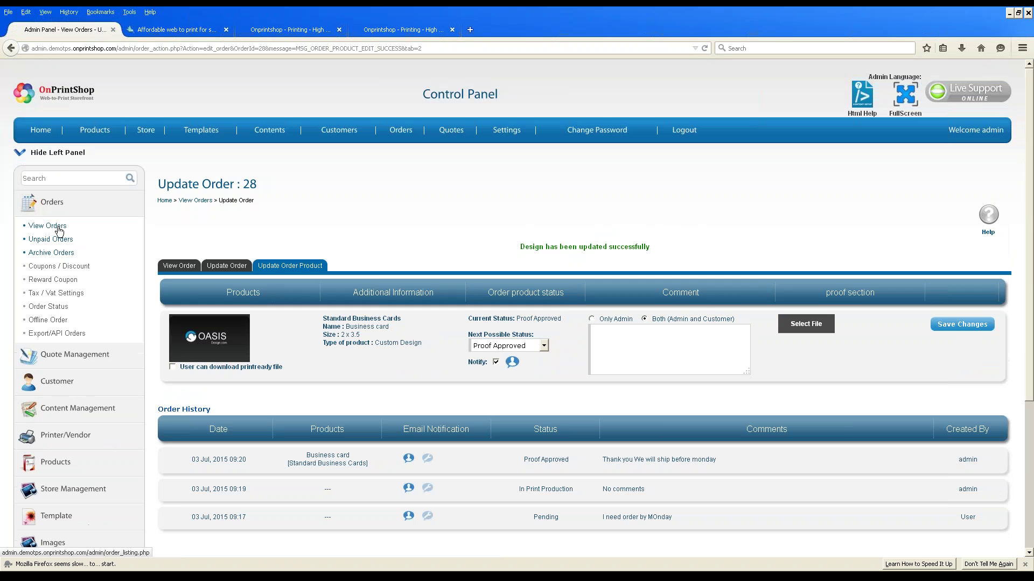
left_click(59, 228)
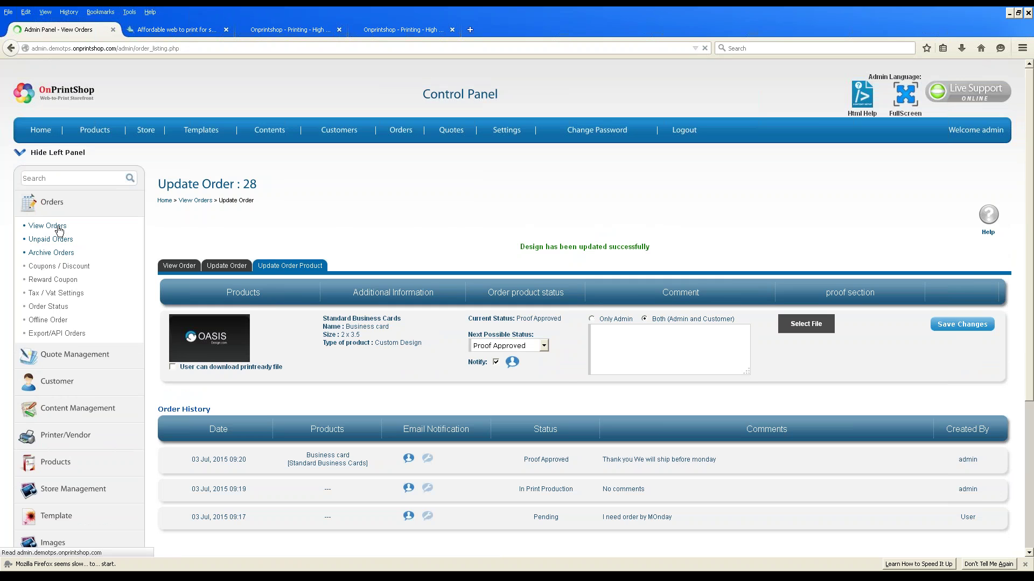
Open order 28's invoice PDF in Adobe Reader via View Invoice.
left_click(986, 329)
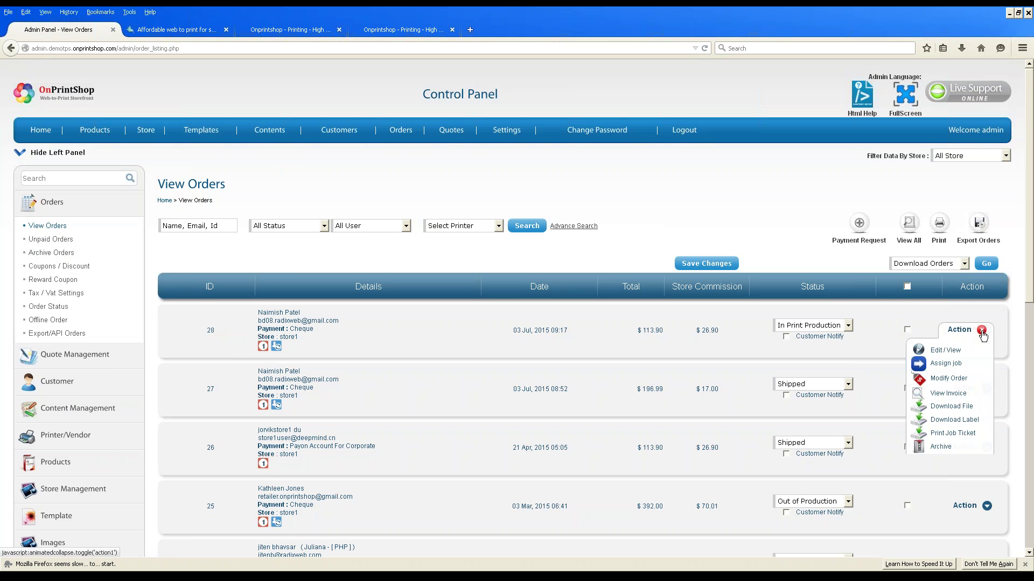
scroll(949, 245, "down", 2)
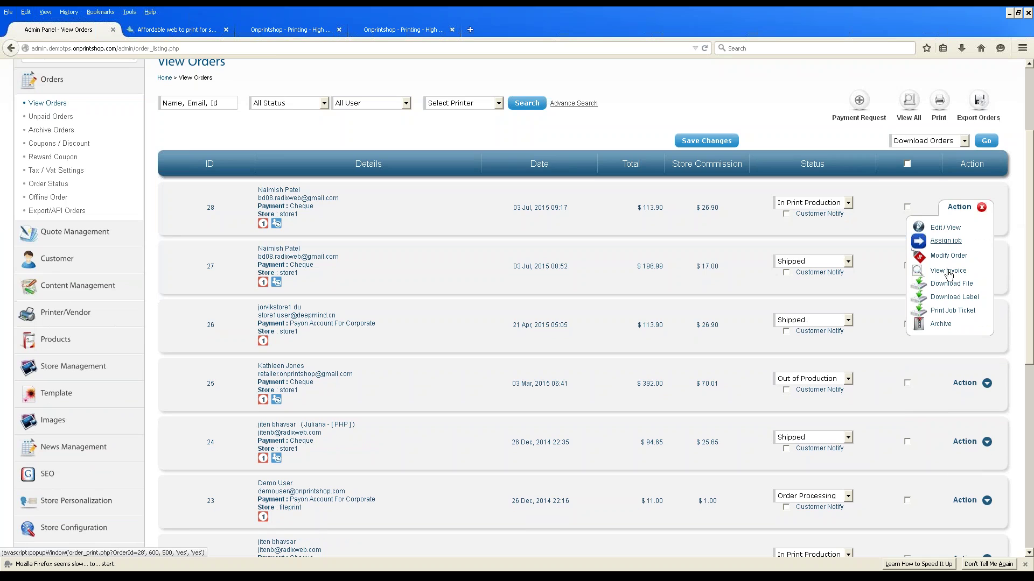
left_click(949, 272)
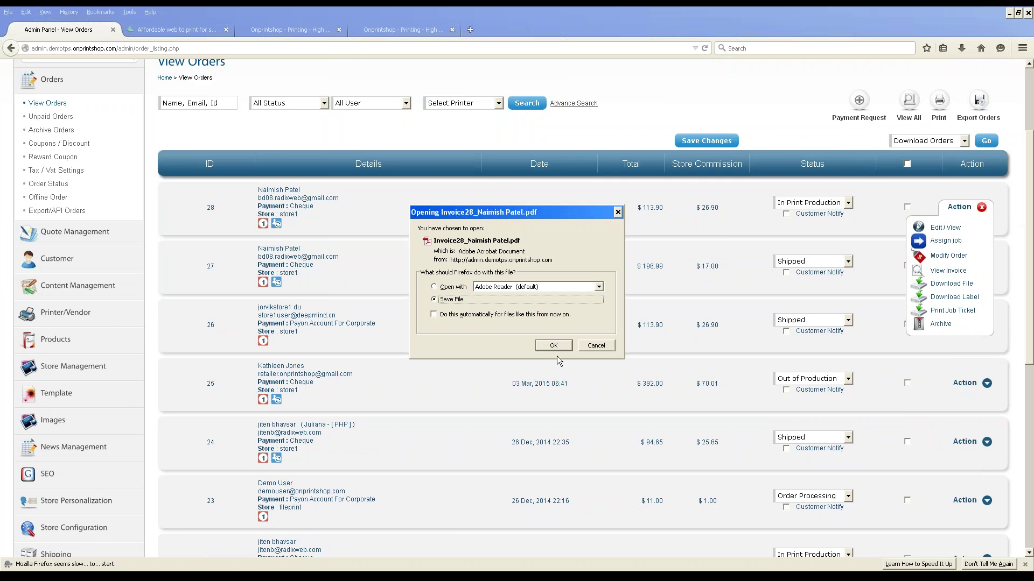
left_click(437, 289)
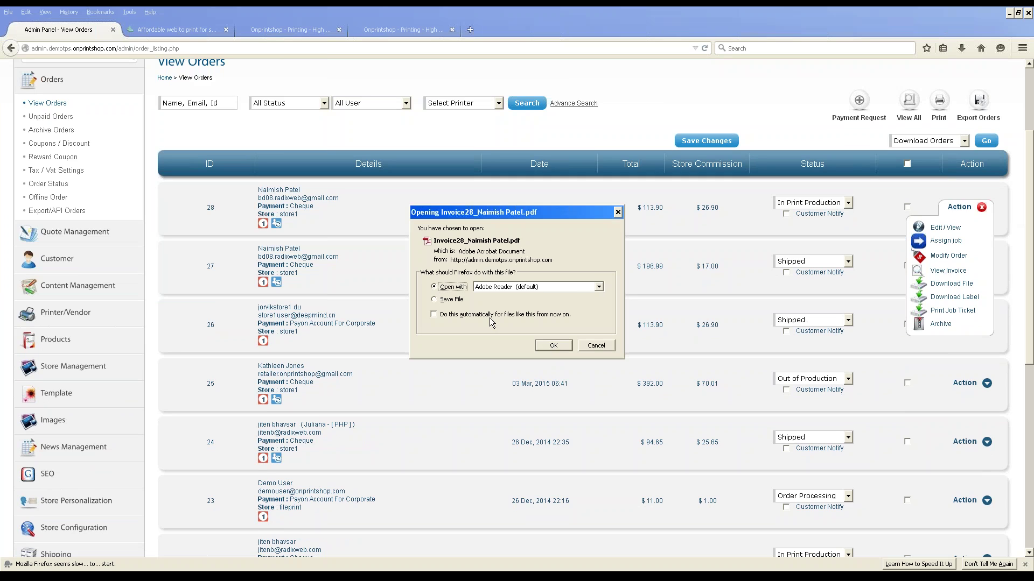
left_click(550, 345)
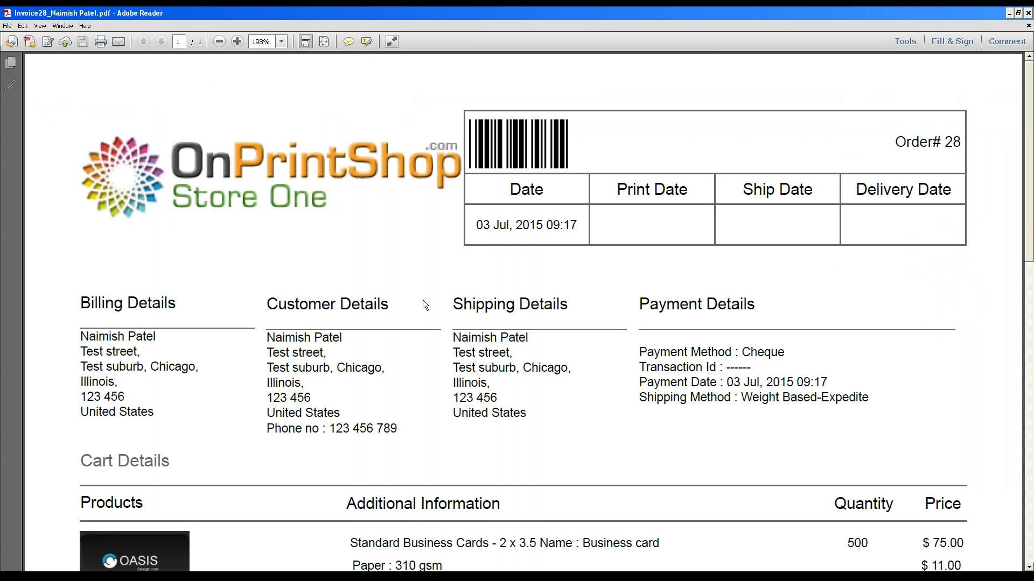
Scroll the invoice down to its totals and close Adobe Reader.
scroll(422, 305, "down", 5)
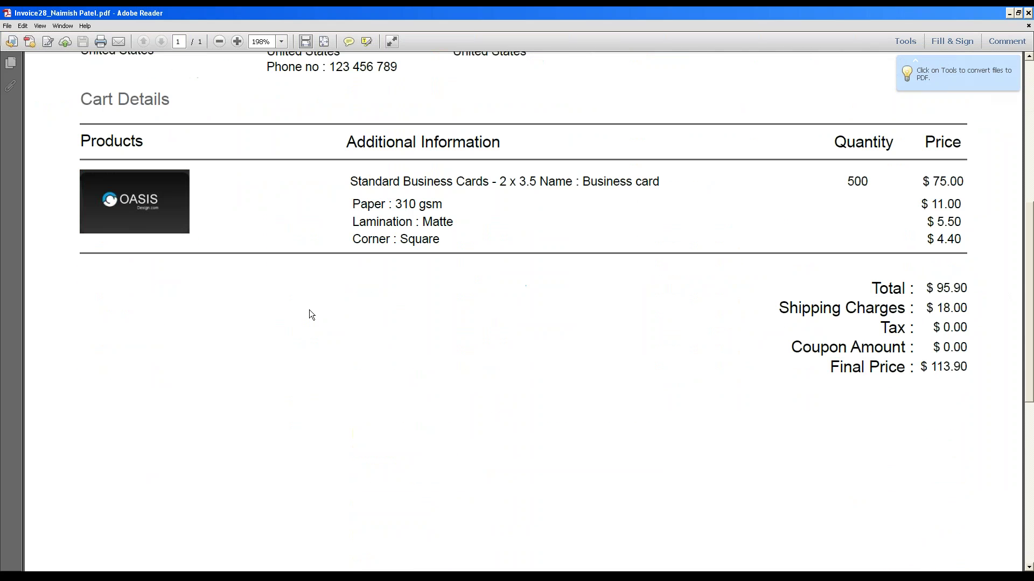
left_click(1028, 14)
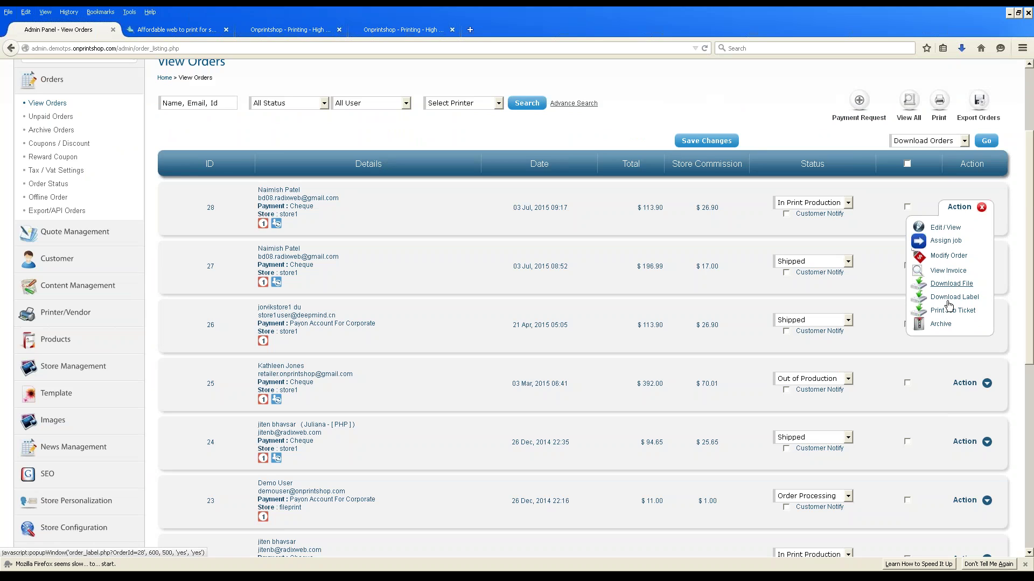
Download order 28's files as a zip archive.
left_click(949, 290)
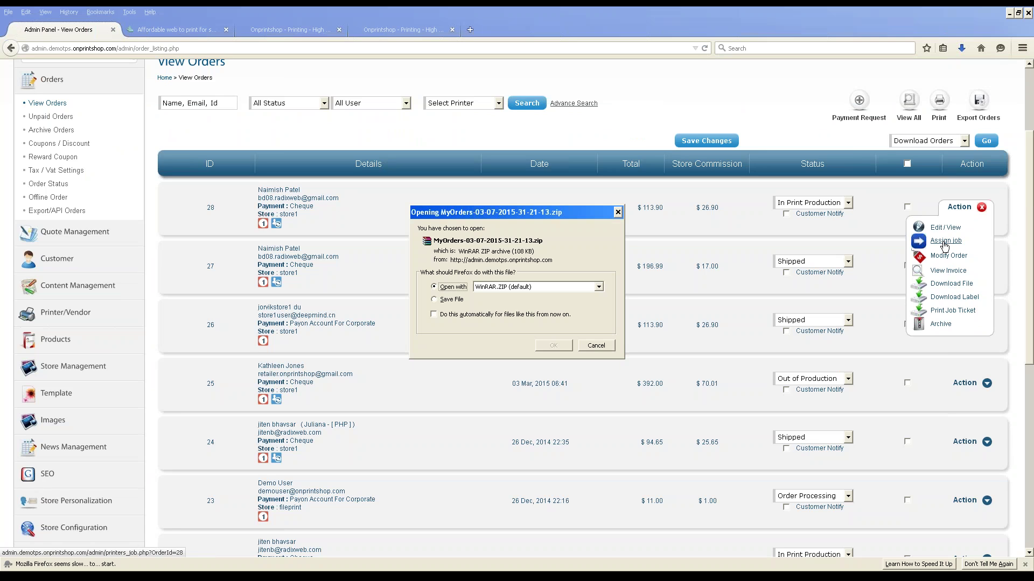
left_click(552, 346)
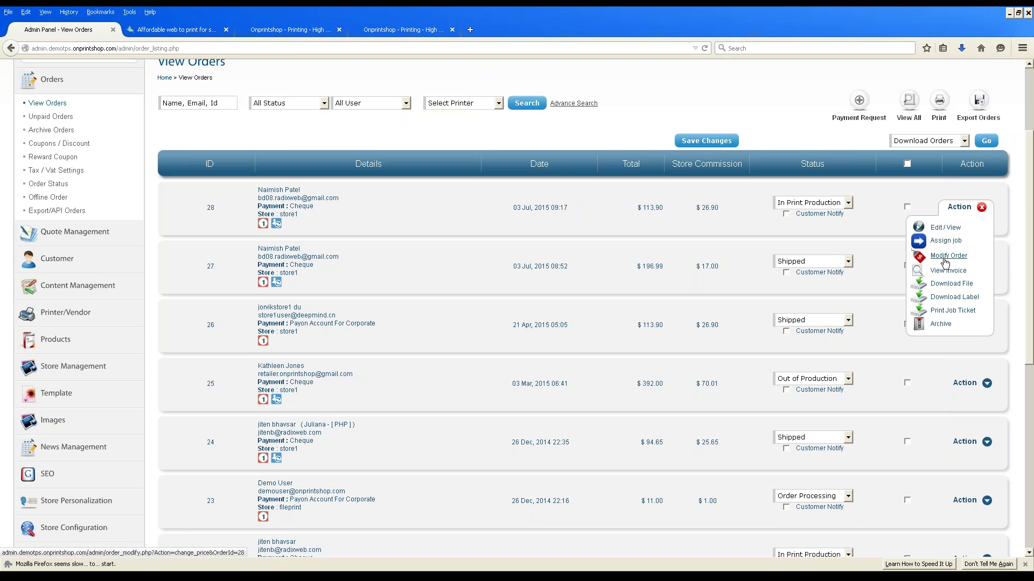
left_click(961, 48)
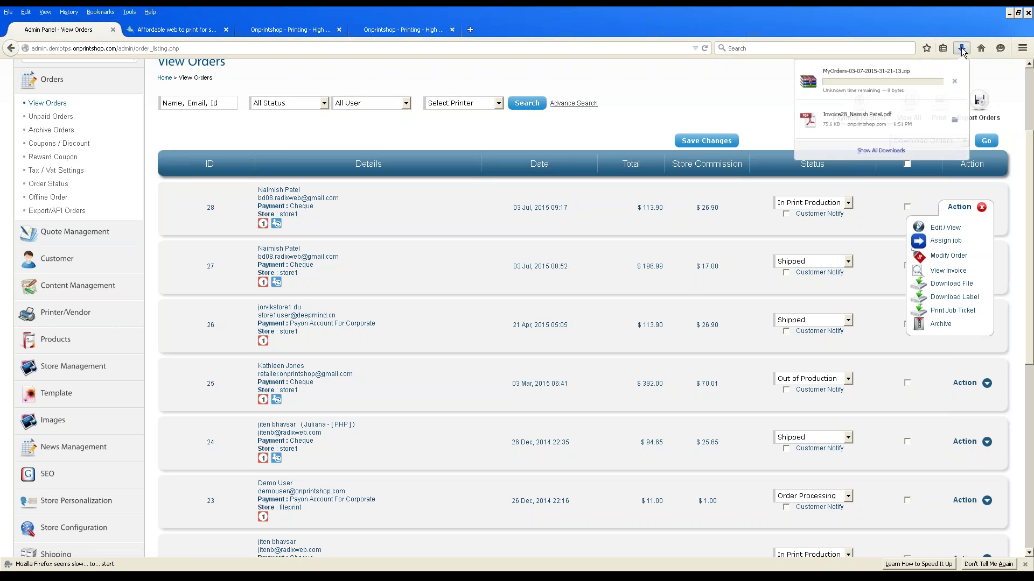
left_click(708, 92)
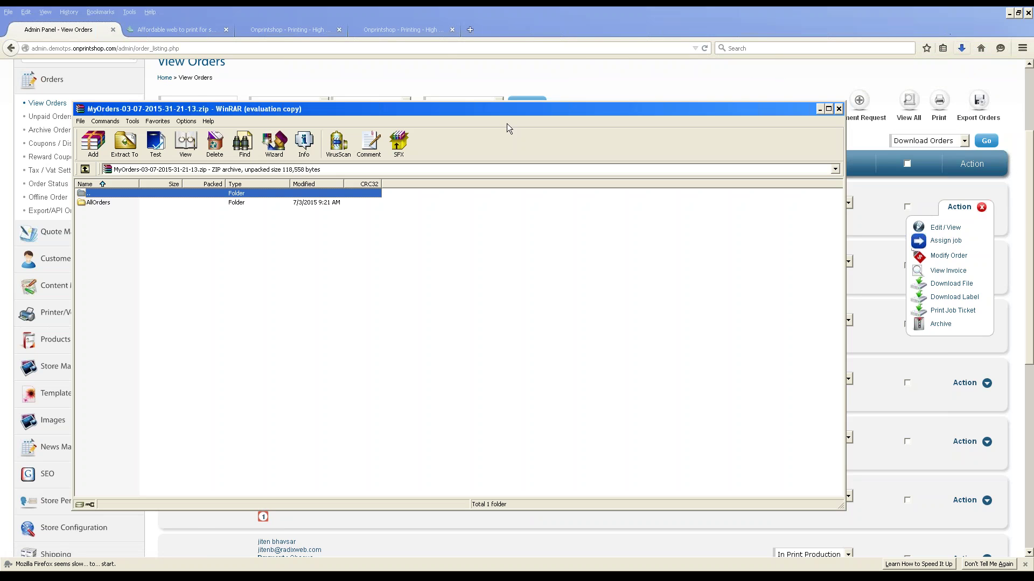
Open the archive in WinRAR and open AllOrders > OrderId-28 > 0_1_11128.pdf.
double_click(94, 204)
left_click(94, 204)
left_click(513, 316)
left_click(115, 208)
double_click(112, 202)
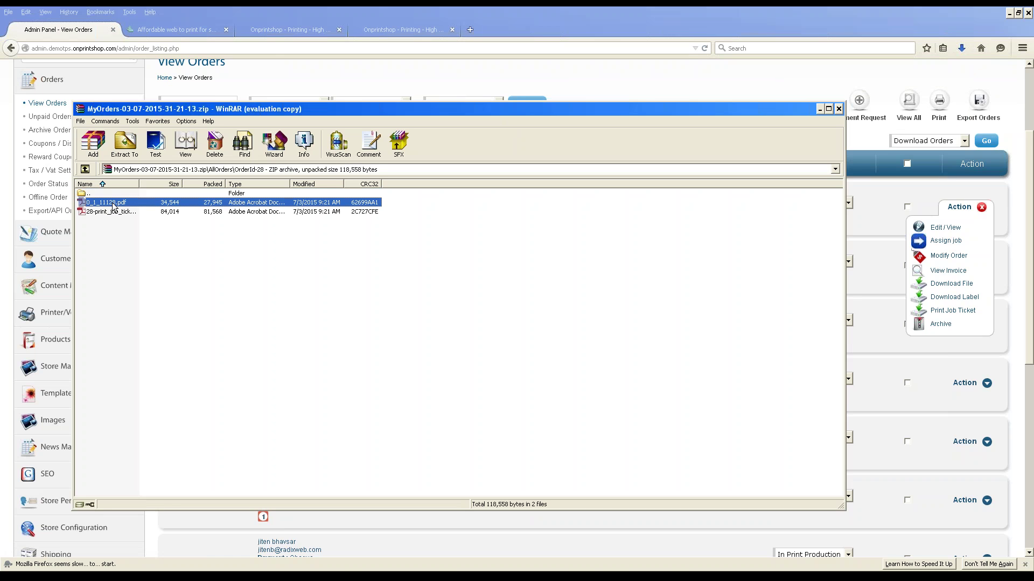
double_click(112, 203)
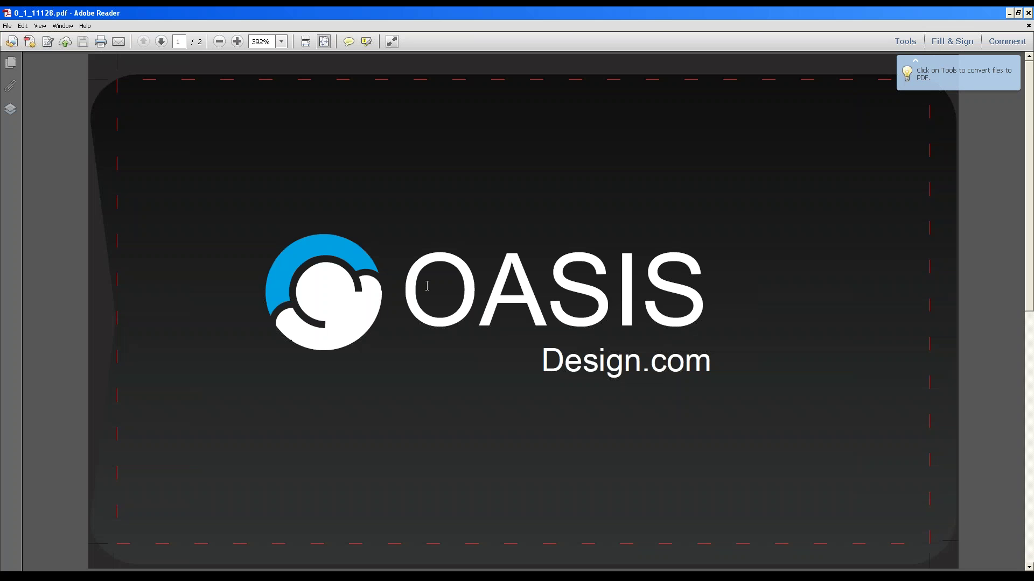
Close the card design, review 28-print_job_ticket.pdf, then close Adobe Reader and WinRAR.
left_click_drag(172, 189, 222, 194)
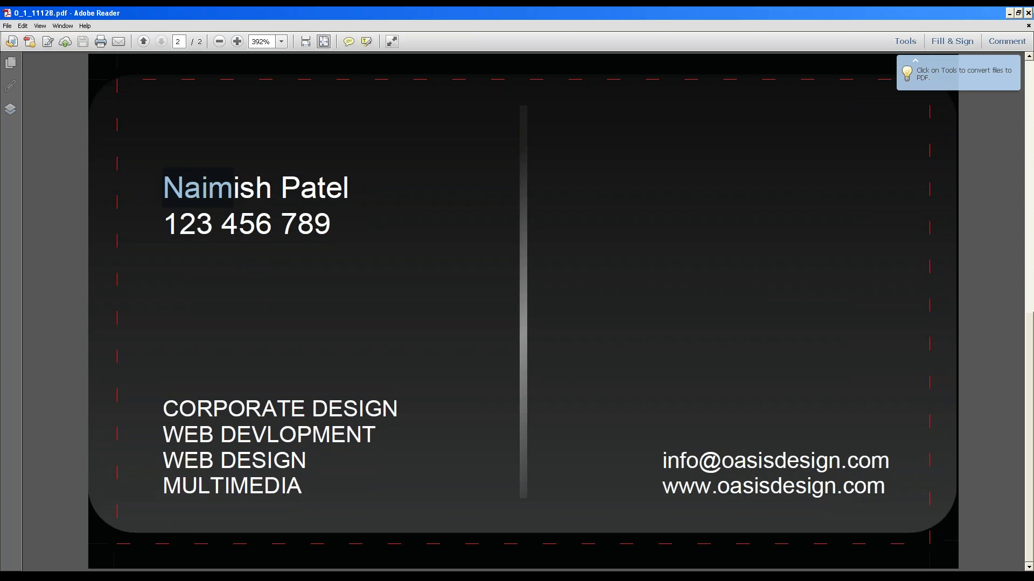
left_click(1028, 13)
double_click(109, 212)
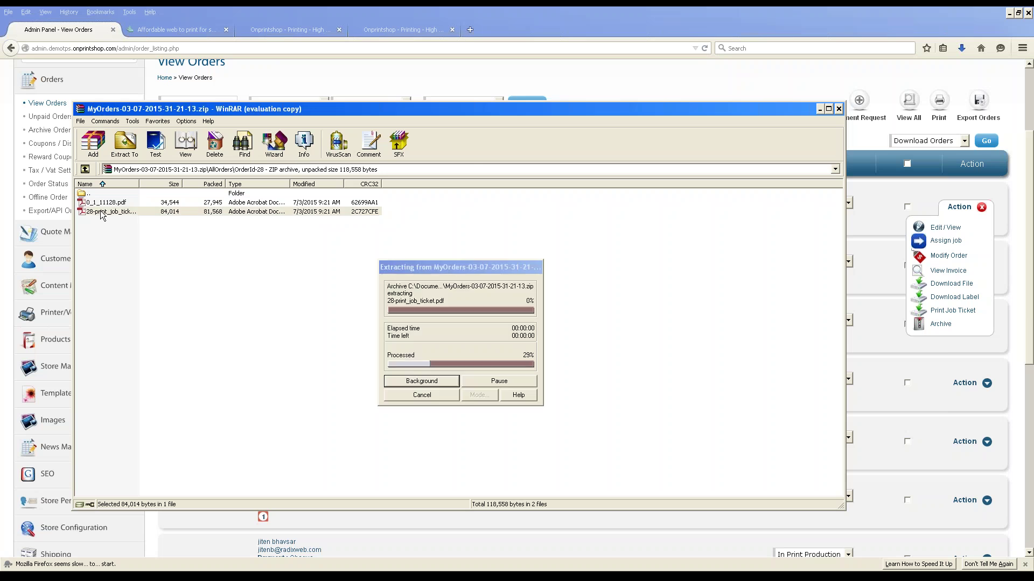
scroll(330, 248, "down", 10)
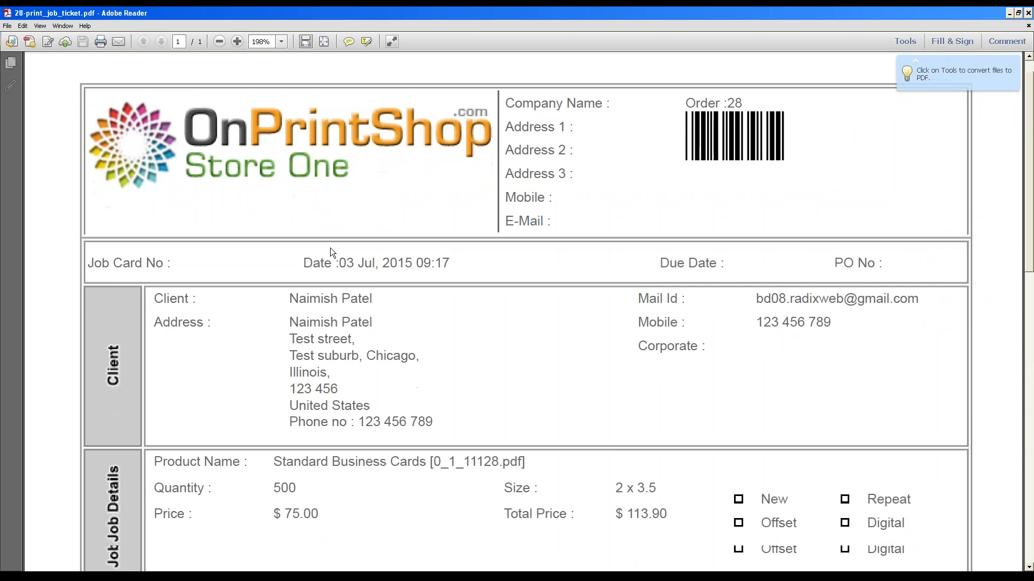
scroll(524, 311, "down", 3)
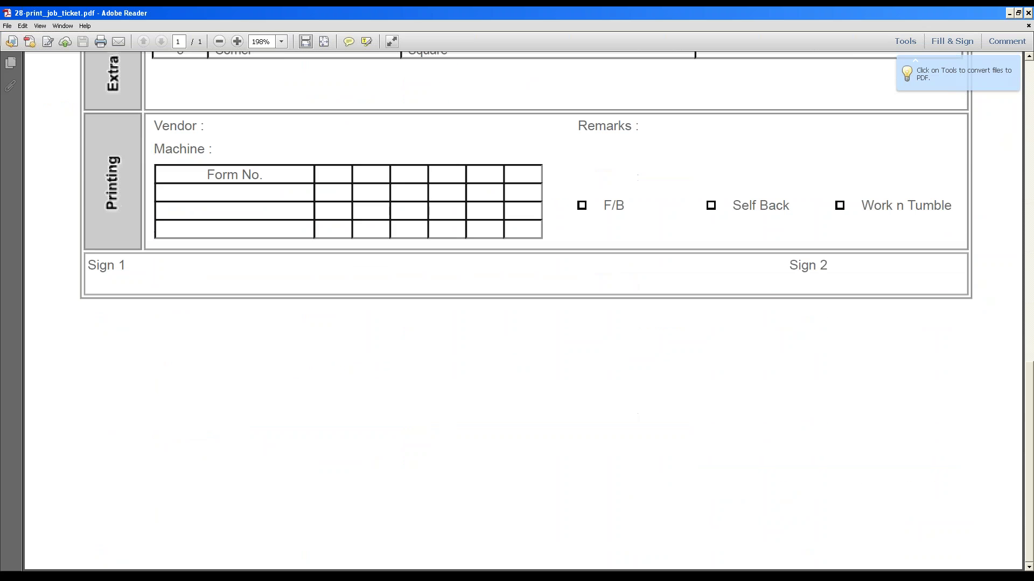
scroll(972, 138, "up", 13)
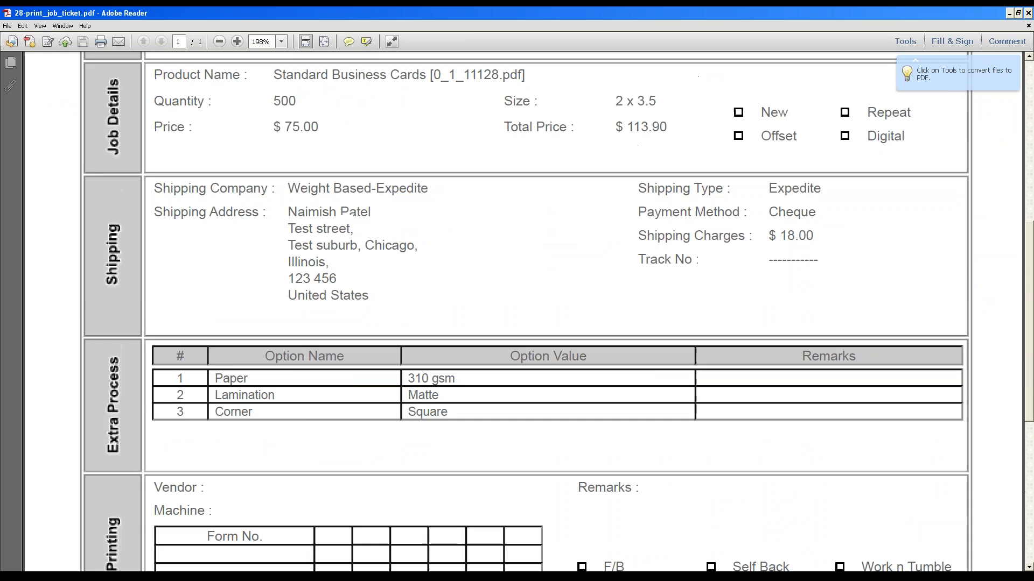
scroll(362, 272, "down", 6)
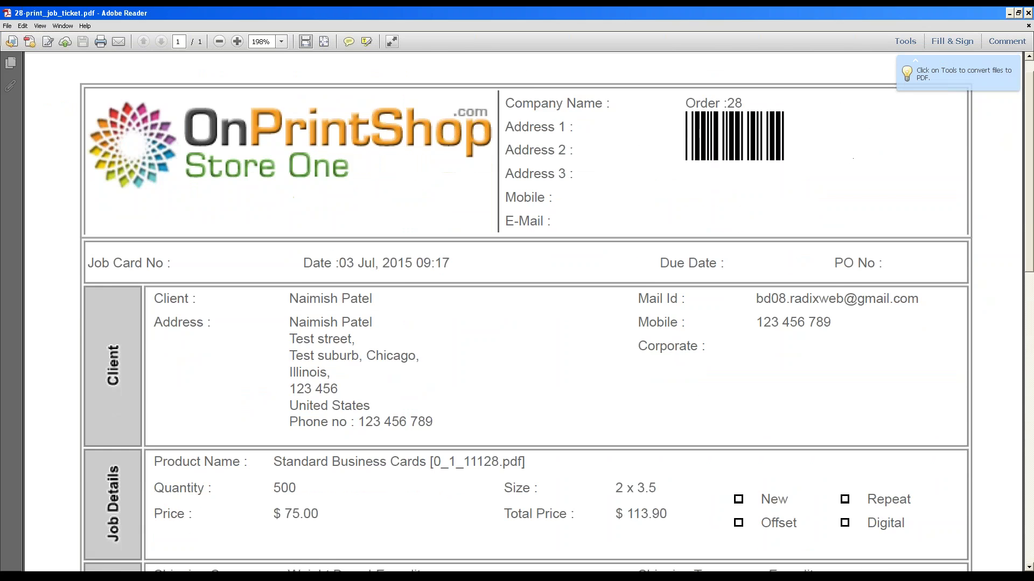
left_click(1027, 13)
left_click(838, 109)
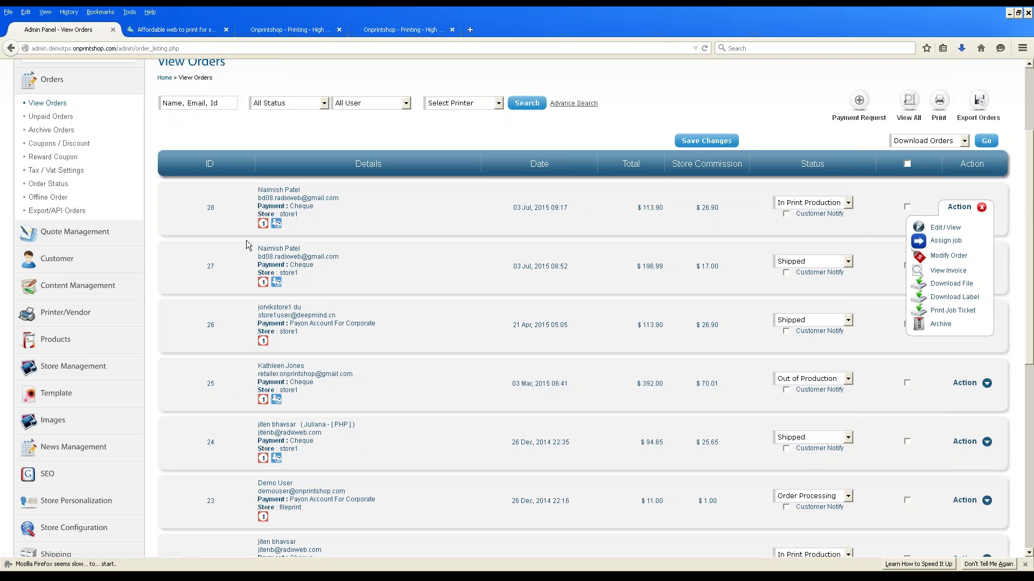
Visit Order Status, then open Export/API Orders > Export/API Settings.
scroll(305, 260, "up", 1)
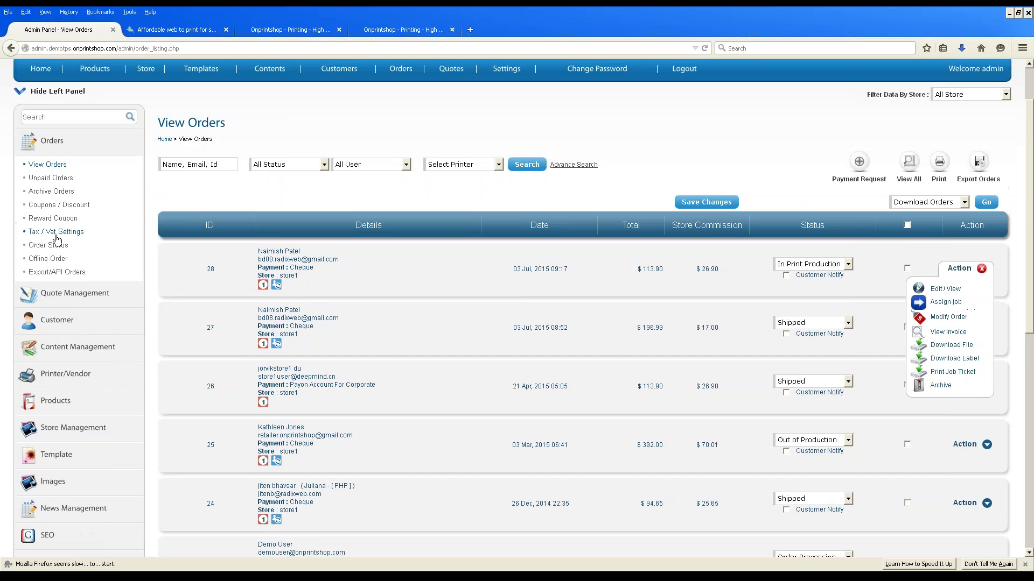
left_click(52, 248)
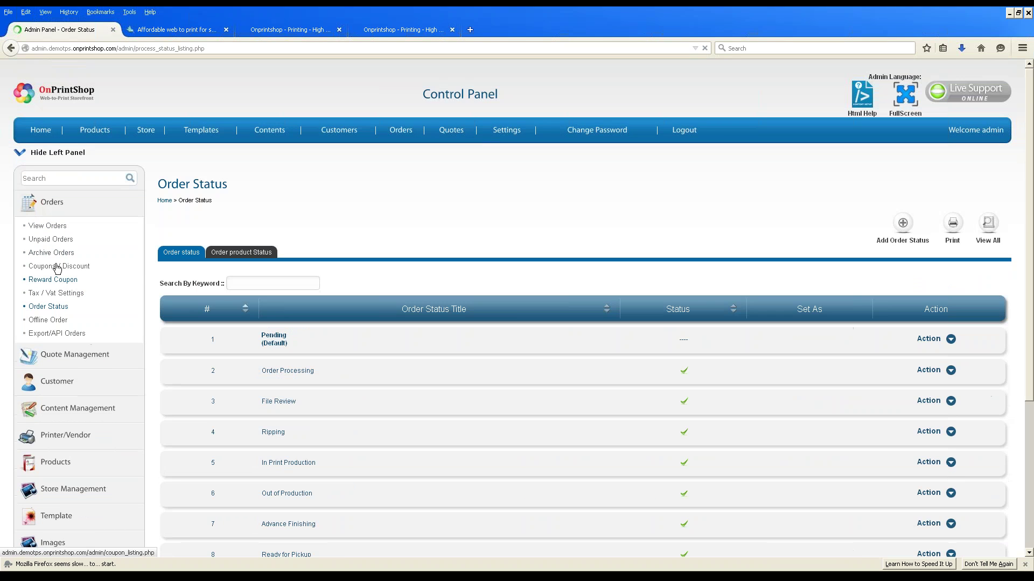
left_click(55, 333)
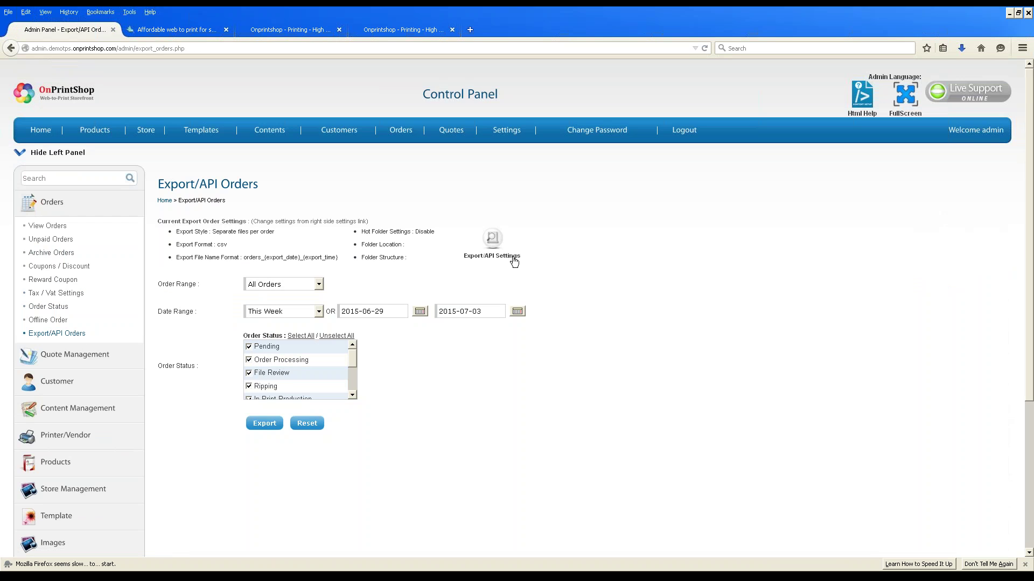
left_click(491, 239)
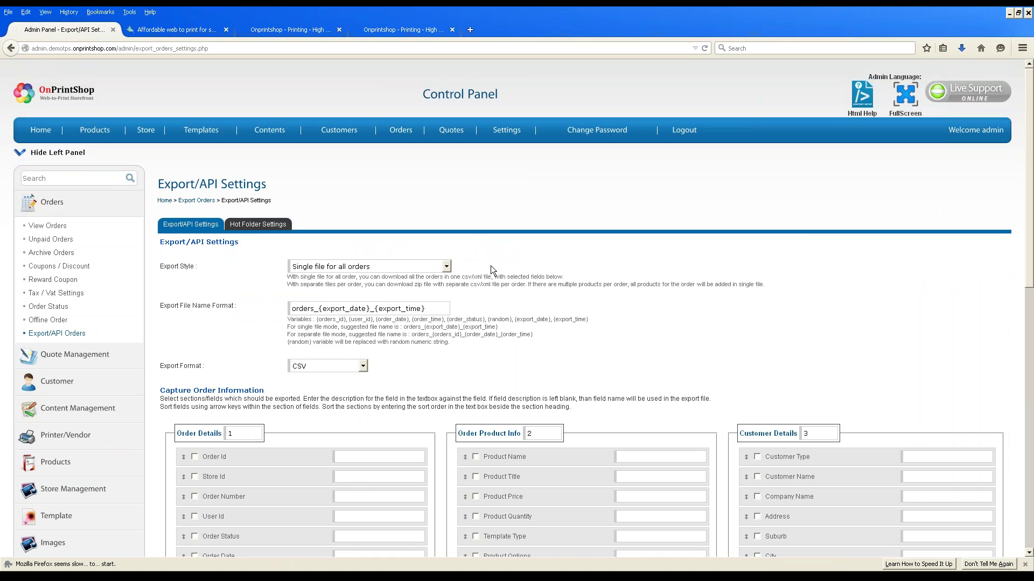
Check Hot Folder Settings and the CSV export format, then open Printer/Vendor > Printer.
left_click(248, 229)
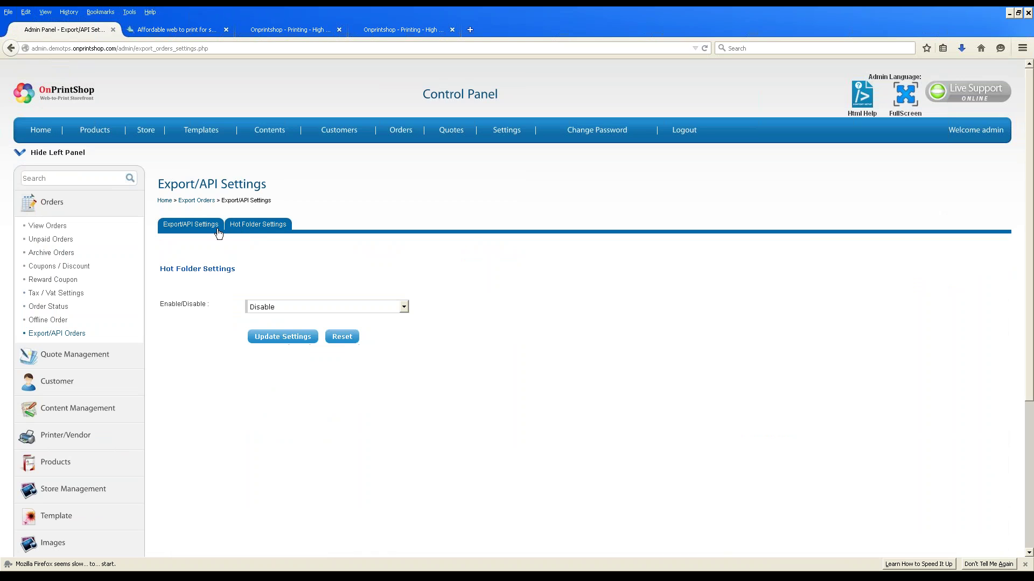
left_click(210, 228)
left_click(360, 369)
left_click(424, 363)
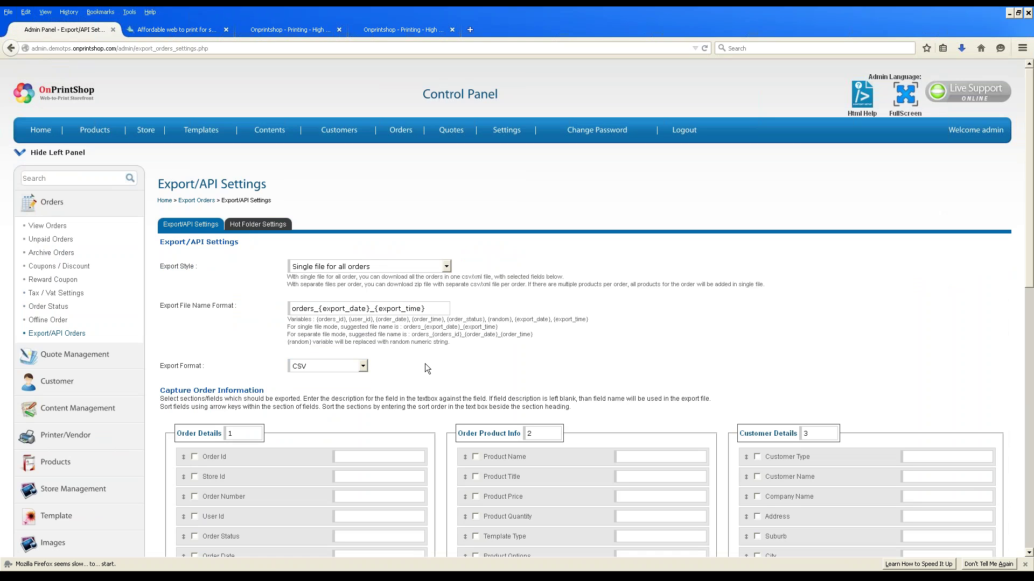
scroll(373, 213, "down", 2)
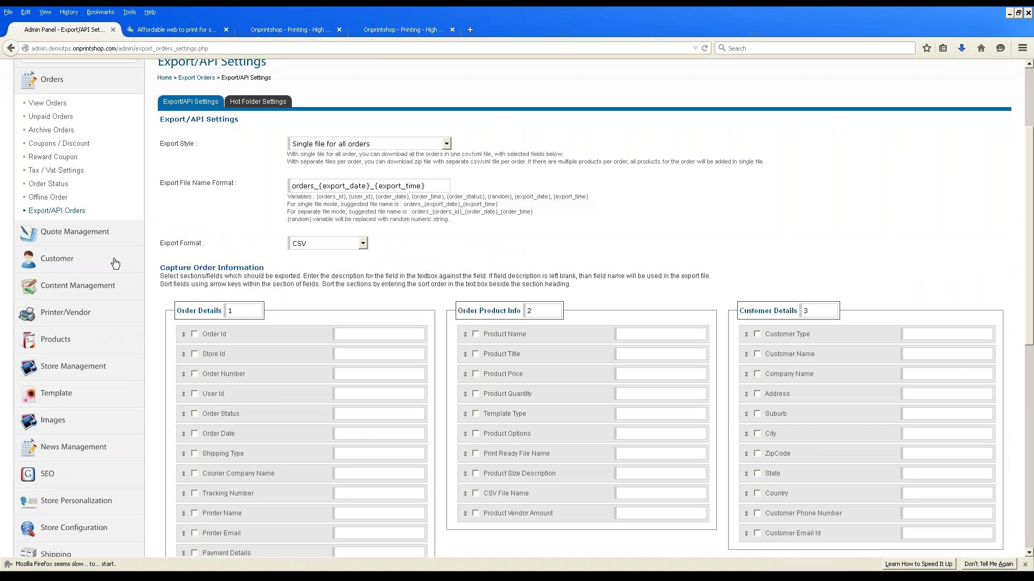
left_click(59, 312)
left_click(41, 210)
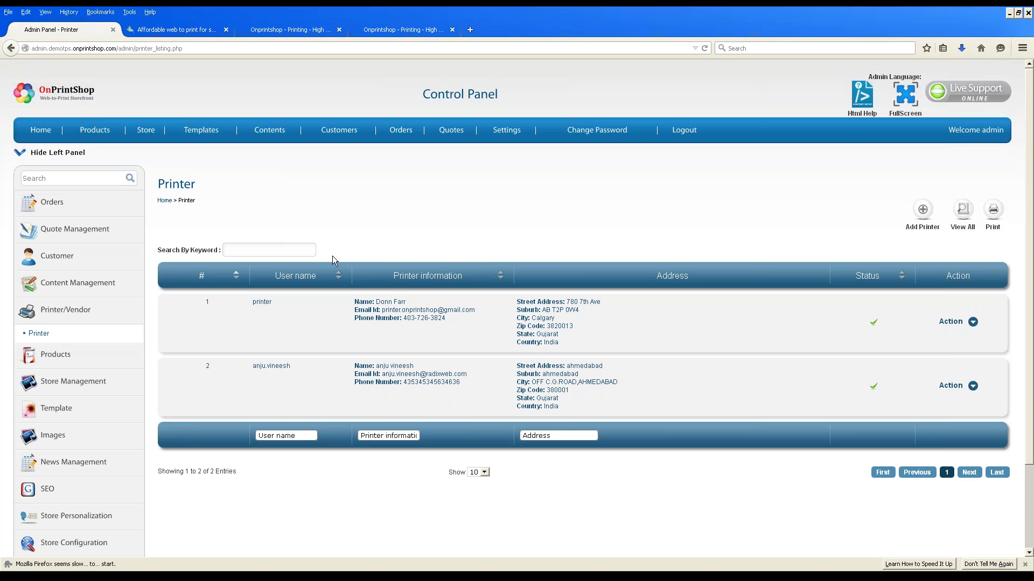
Expand the Template, Images and News Management sections and open the News Management listing.
scroll(84, 348, "down", 3)
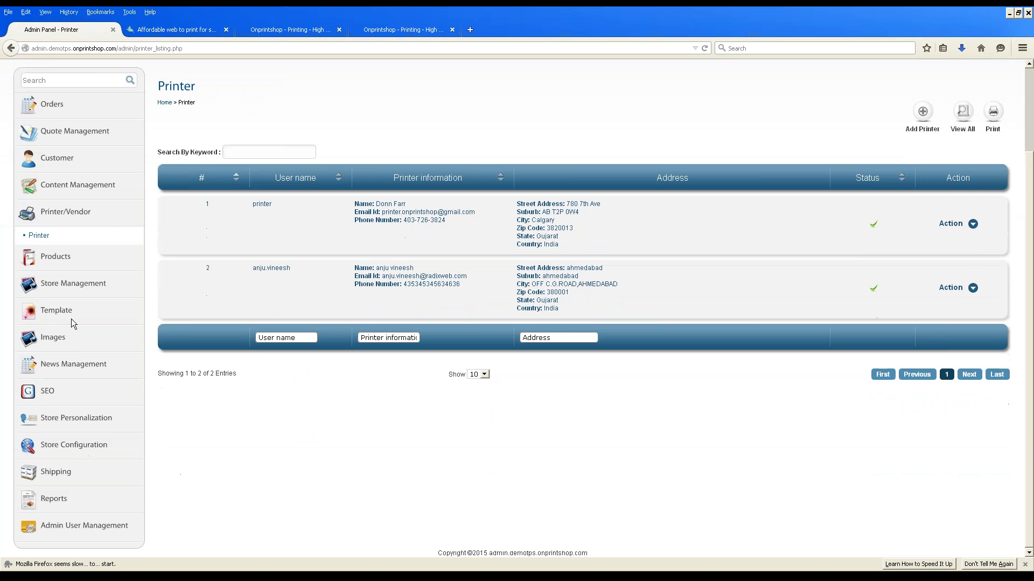
left_click(68, 316)
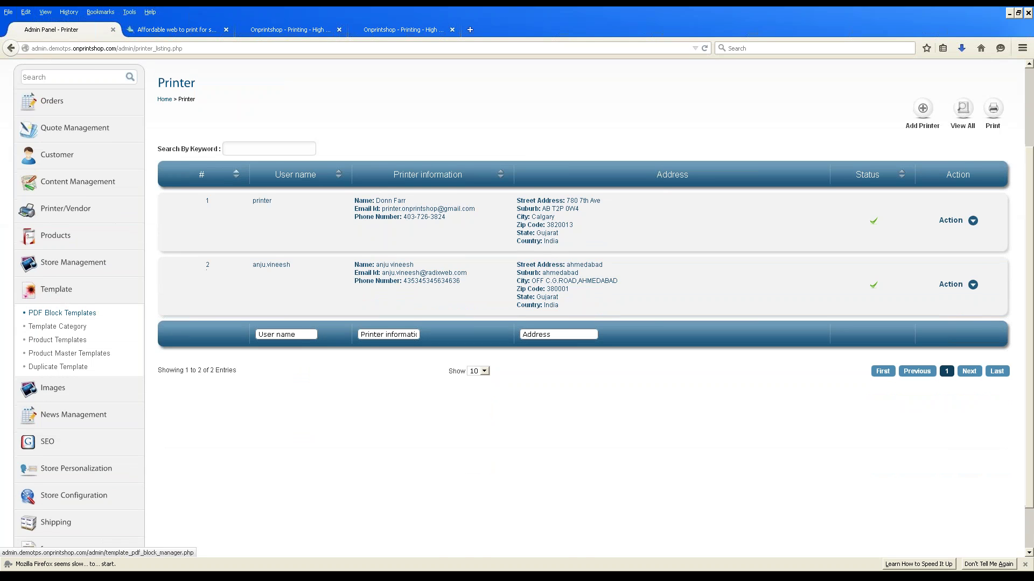
scroll(54, 344, "down", 2)
left_click(52, 335)
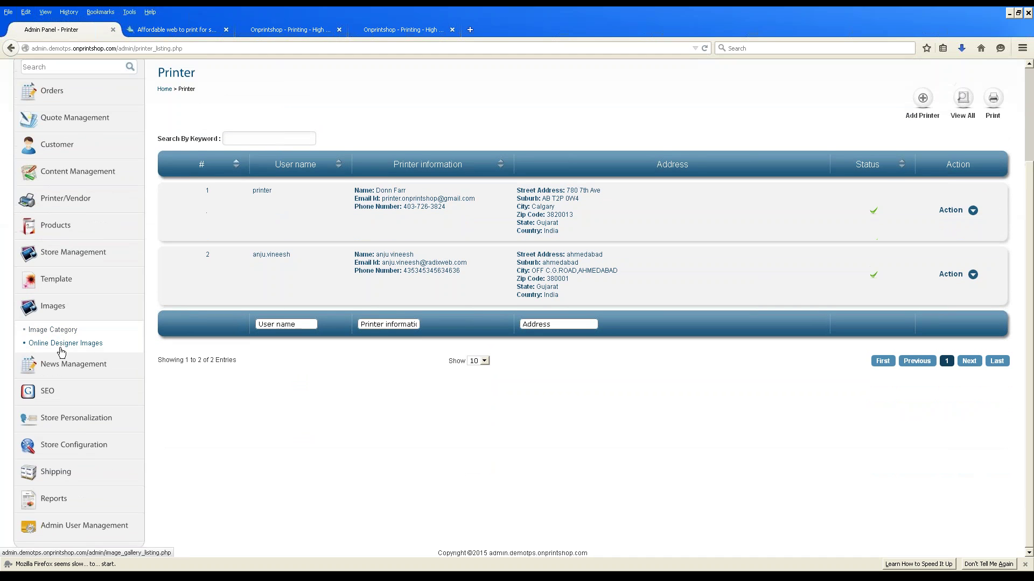
left_click(65, 365)
left_click(58, 369)
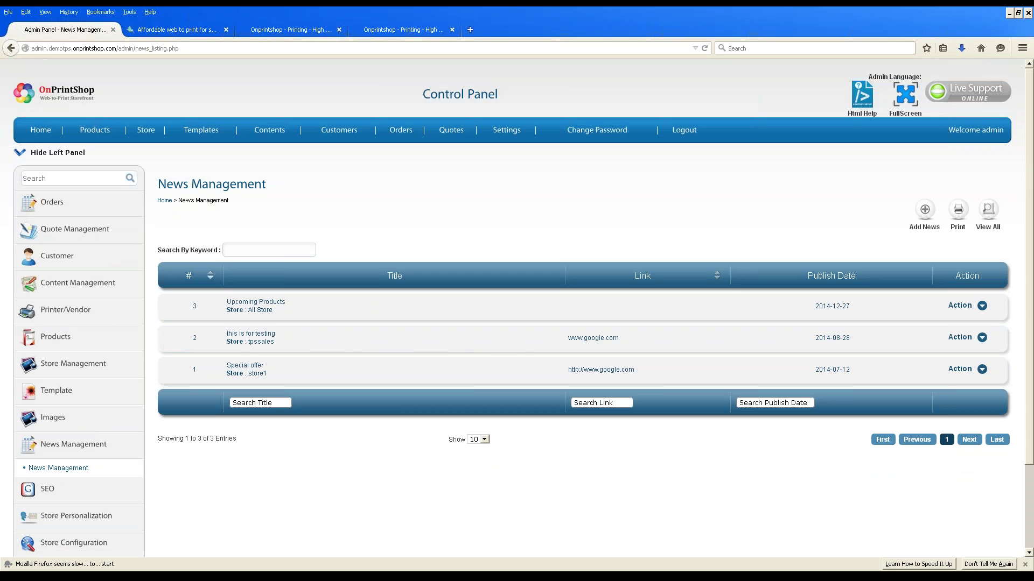
Expand the Store Personalization, Store Configuration and Shipping sections of the sidebar.
scroll(354, 349, "down", 3)
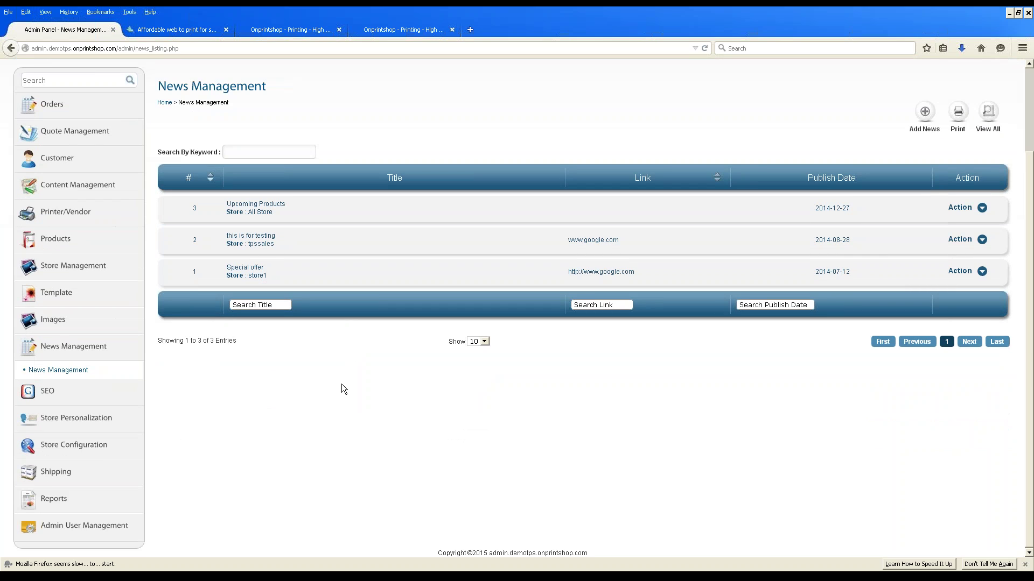
left_click(53, 422)
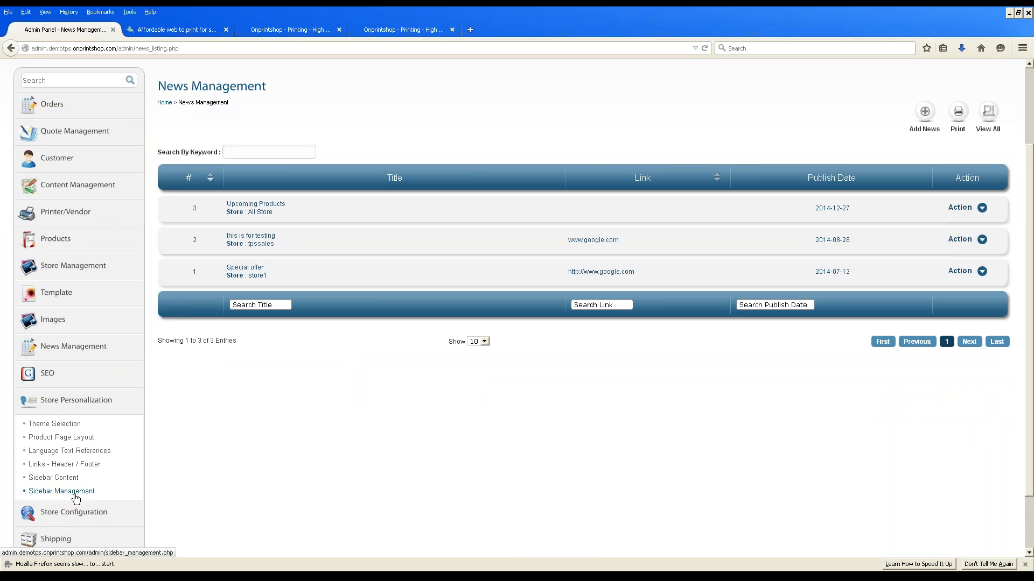
scroll(96, 397, "down", 2)
left_click(76, 445)
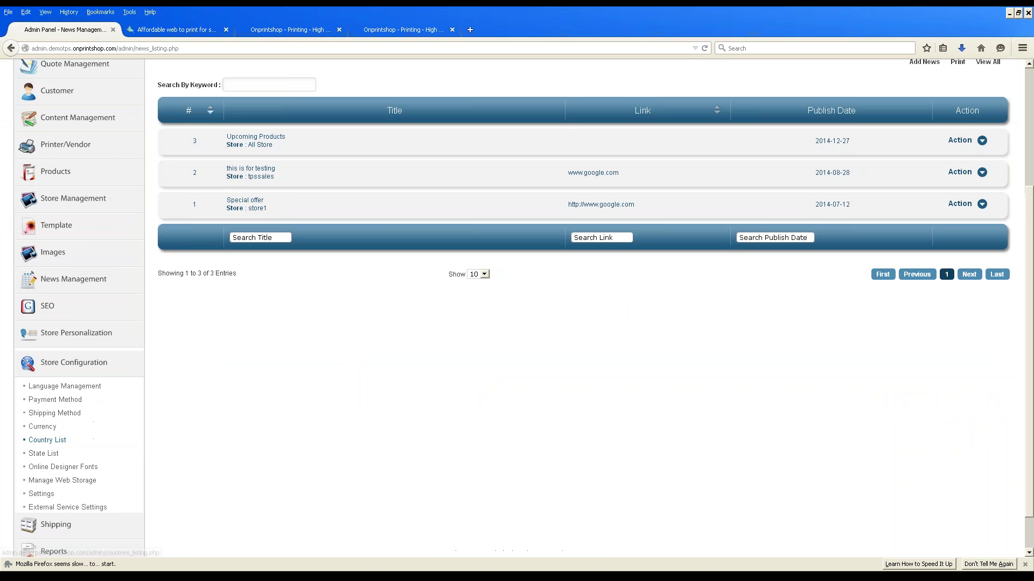
scroll(80, 420, "down", 1)
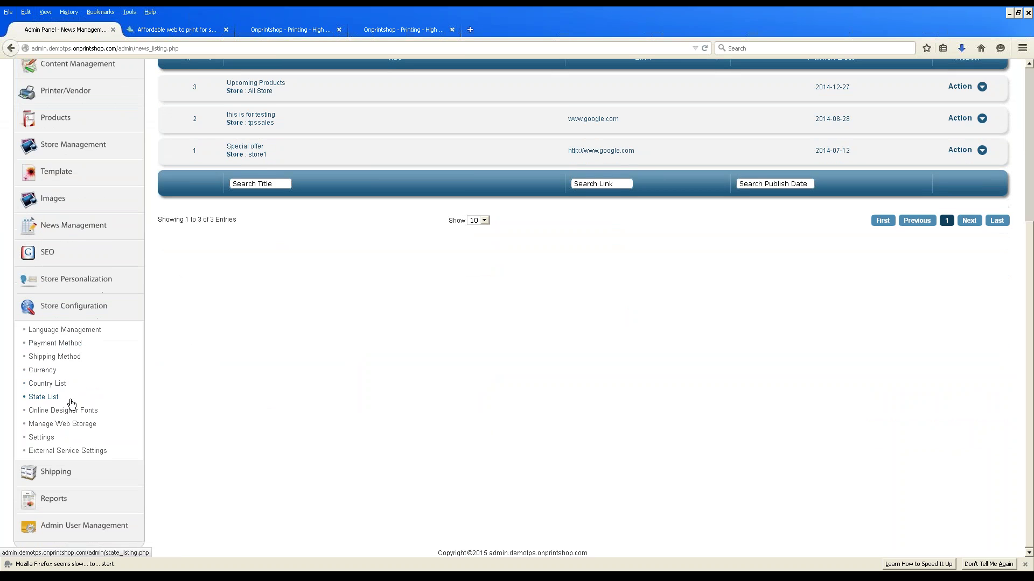
left_click(56, 473)
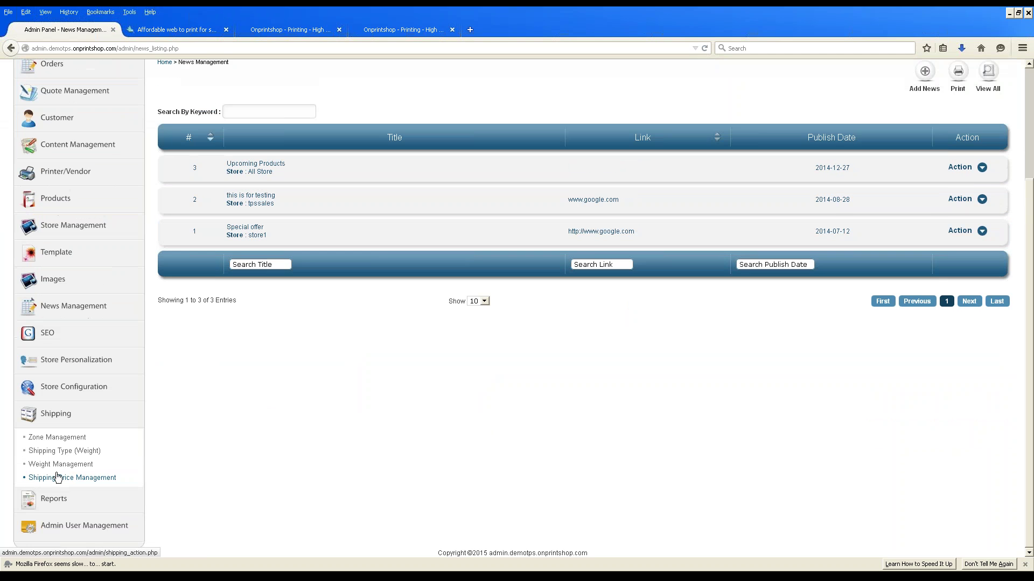
Expand Reports and open the Customer Details report.
left_click(59, 501)
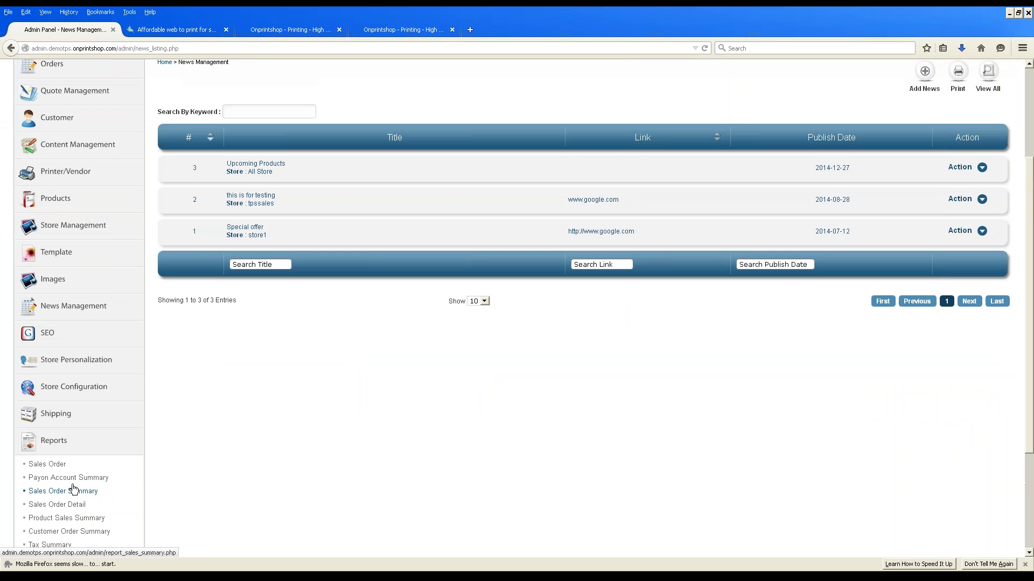
scroll(86, 479, "down", 3)
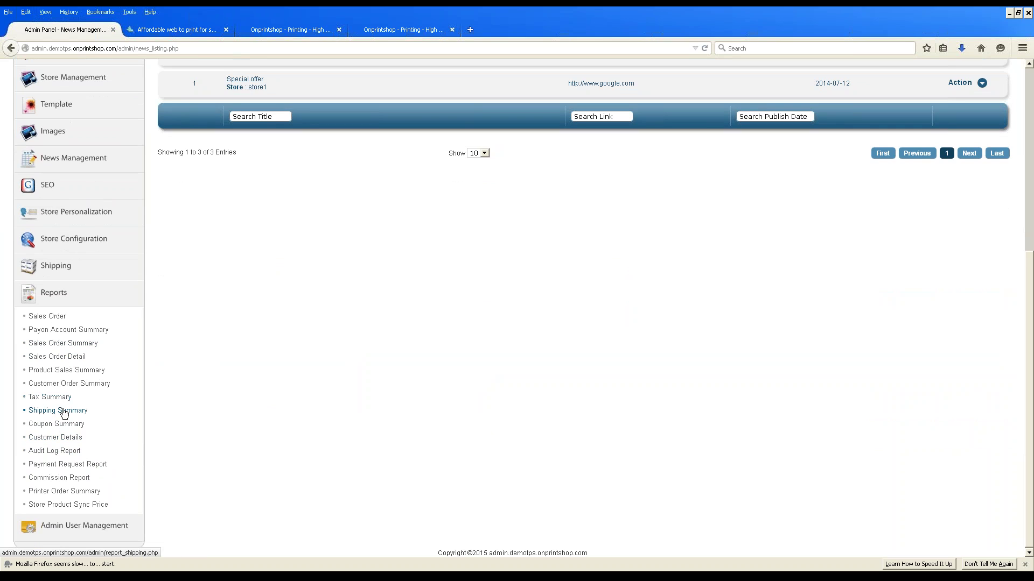
left_click(63, 437)
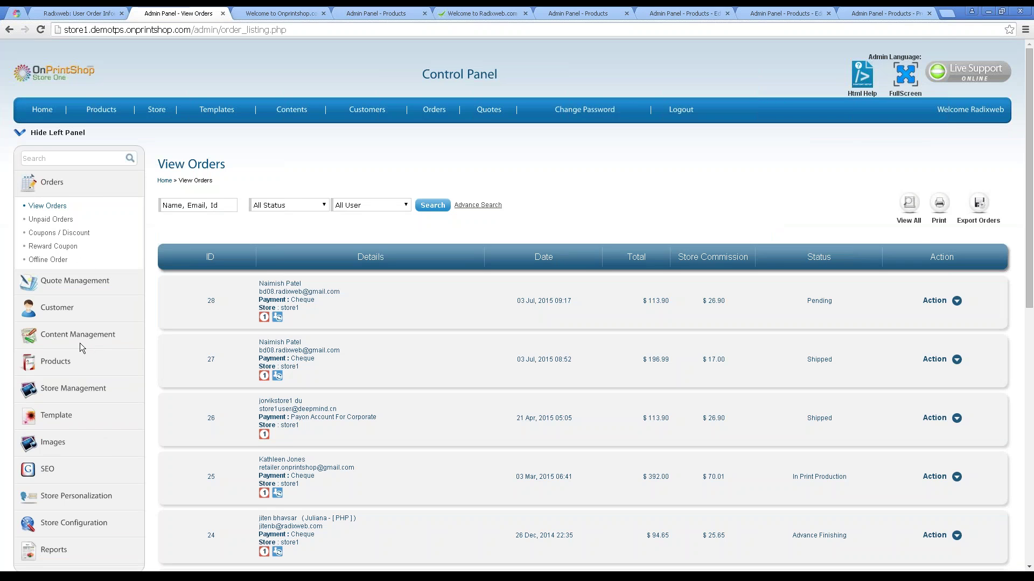
Compare the order 28 details and store home page with the View Orders admin page.
scroll(80, 344, "down", 1)
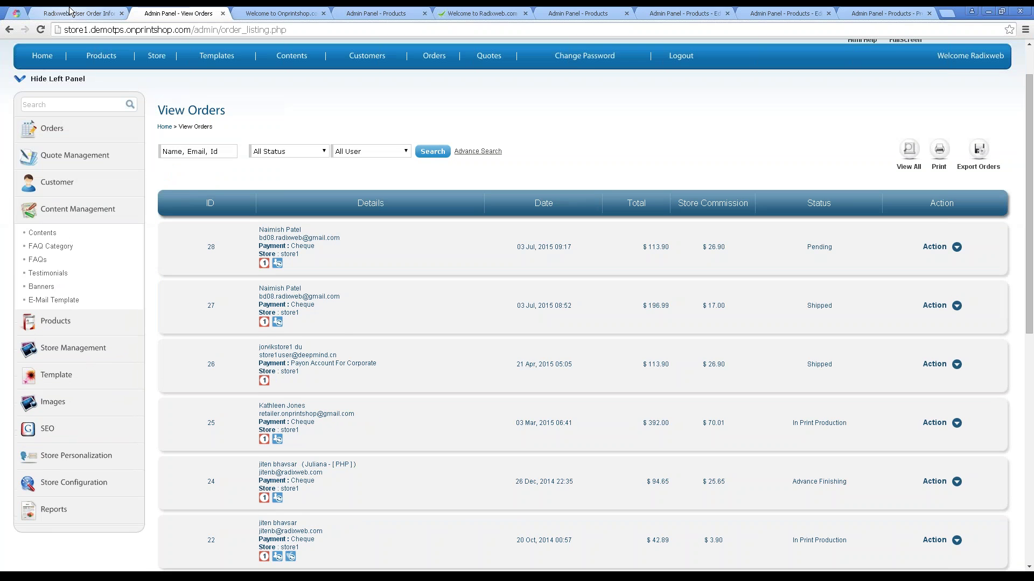
left_click(64, 13)
left_click(176, 15)
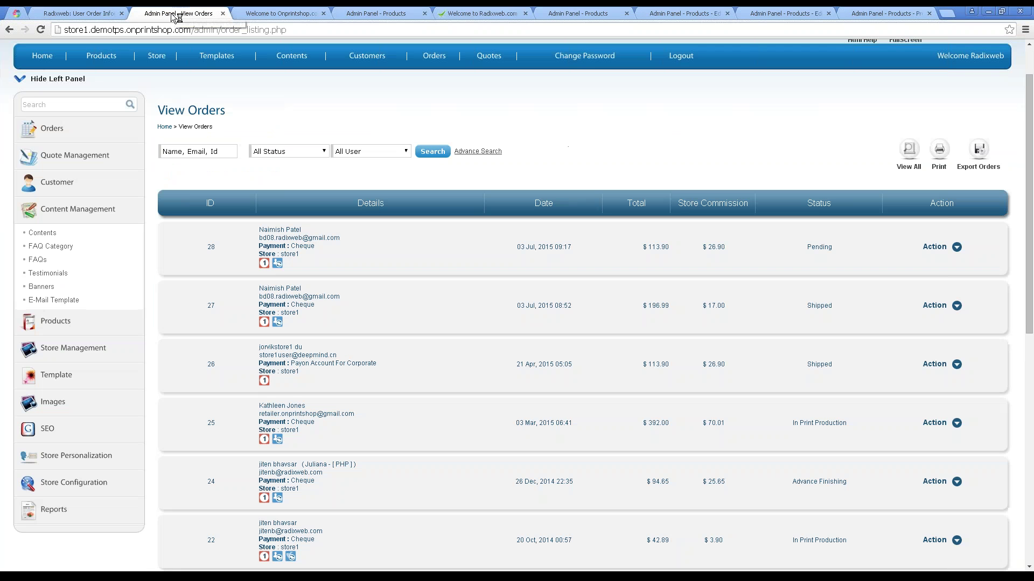
left_click(100, 13)
left_click(487, 65)
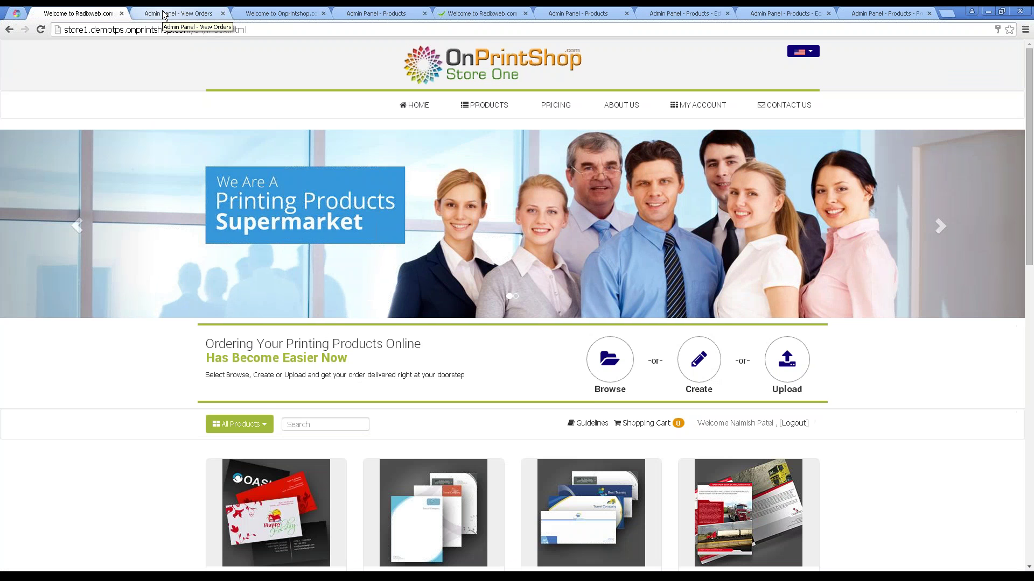
left_click(165, 15)
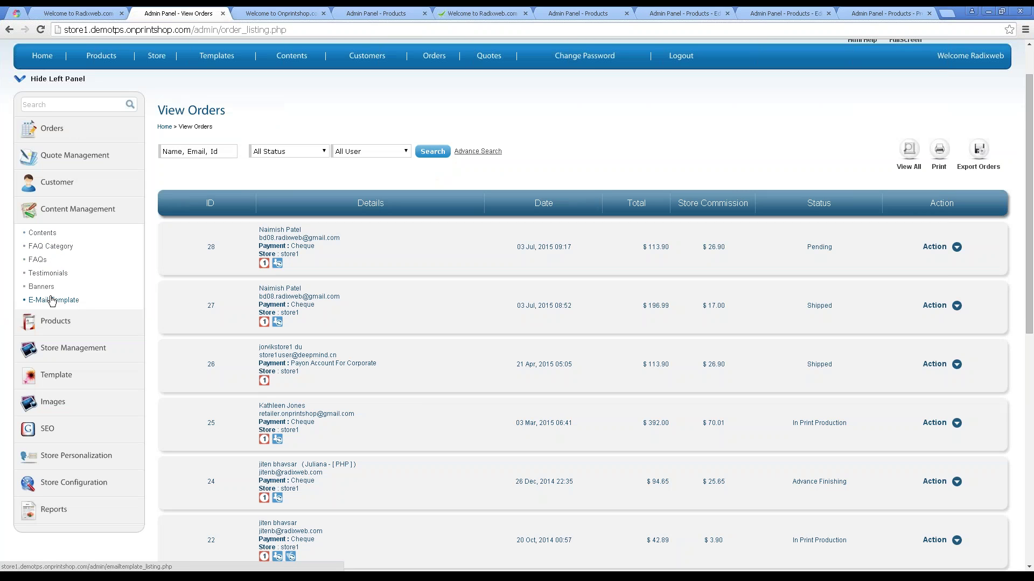
Open the Contents management page and the Products listing, checking the storefront alongside.
left_click(42, 233)
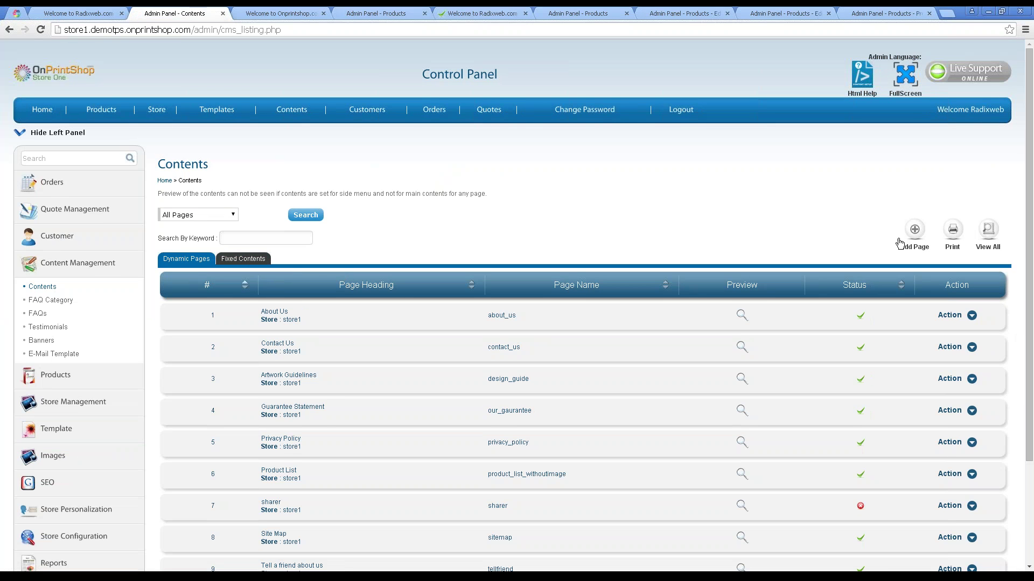
left_click(86, 14)
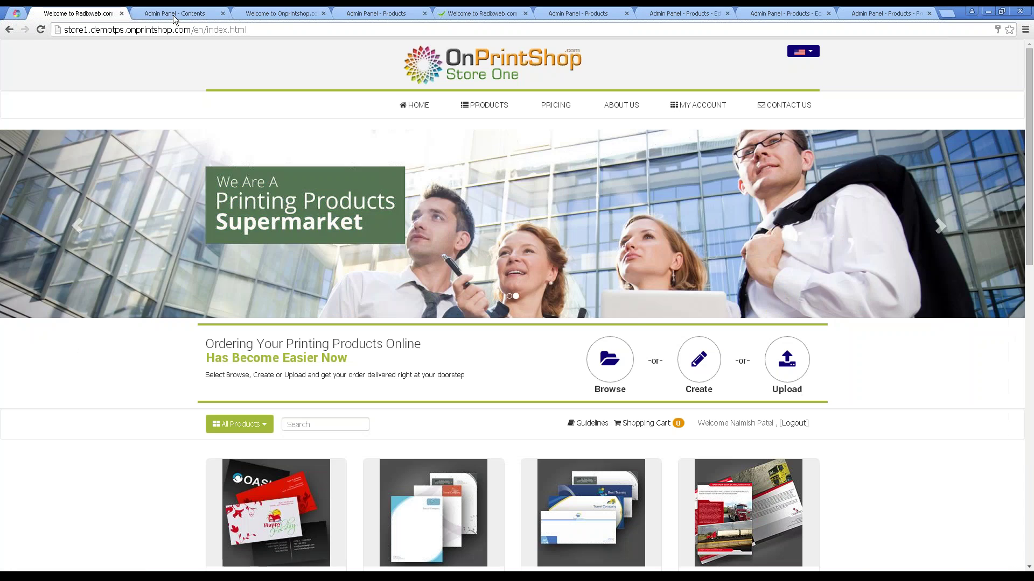
left_click(174, 14)
left_click(57, 377)
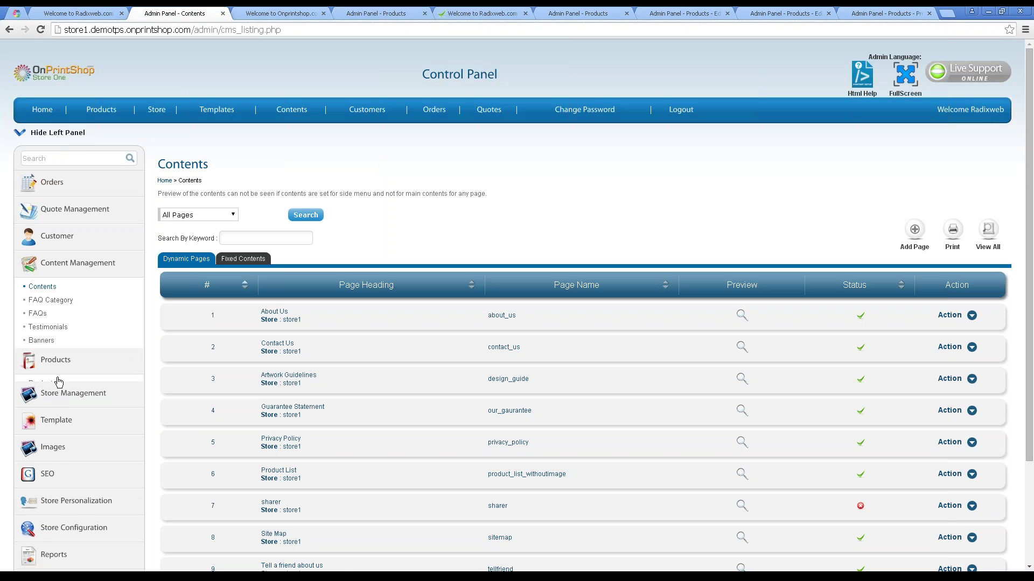
left_click(43, 314)
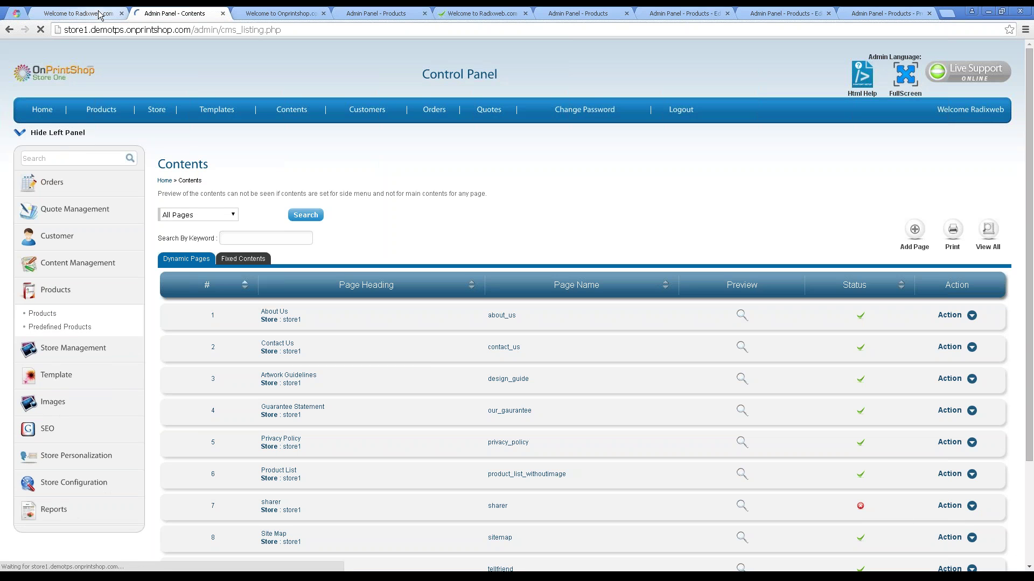
left_click(100, 14)
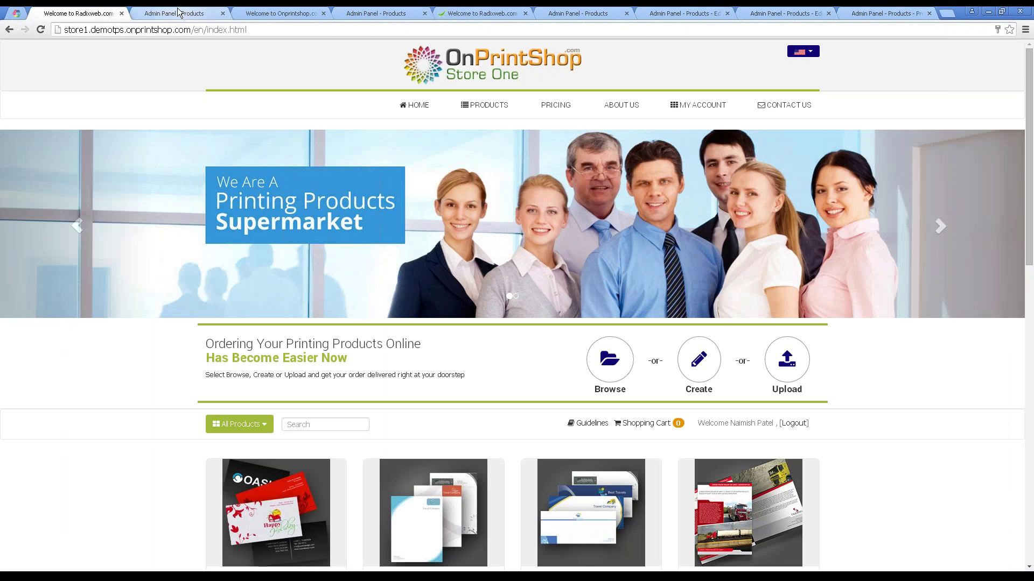
left_click(180, 14)
Expand the Store Management and Template sections of the admin menu.
scroll(74, 329, "down", 1)
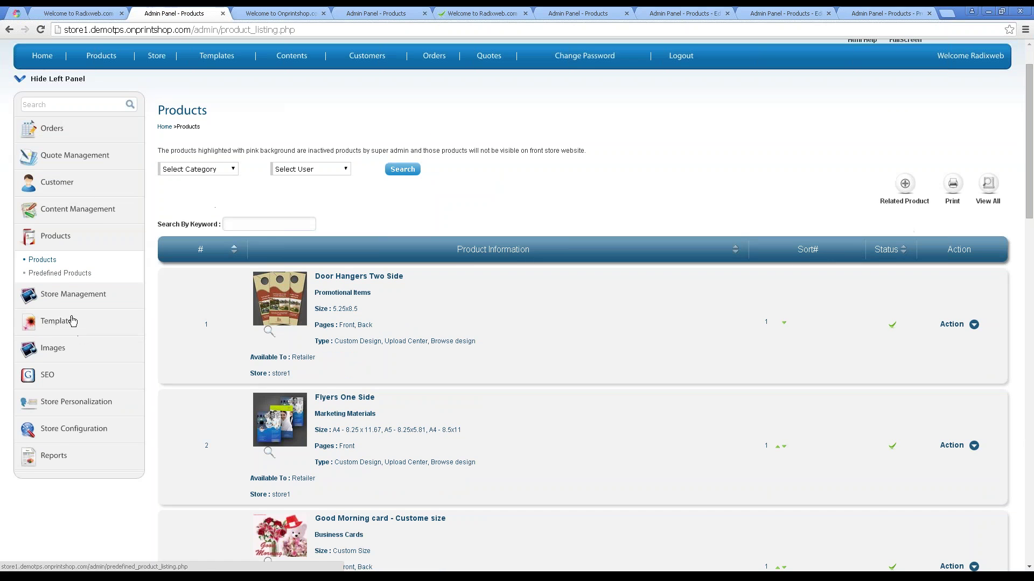
left_click(71, 293)
left_click(61, 351)
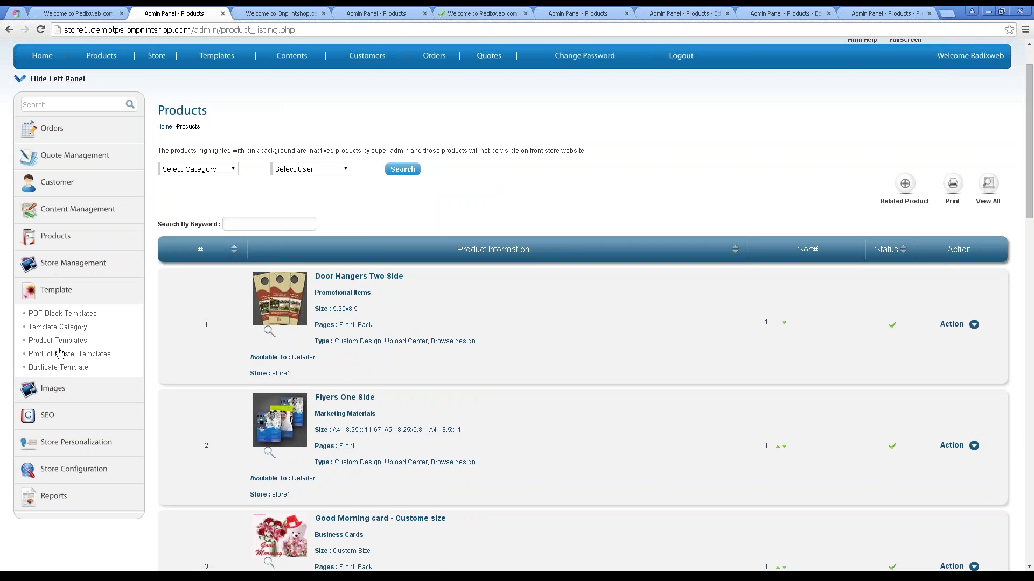
left_click(78, 13)
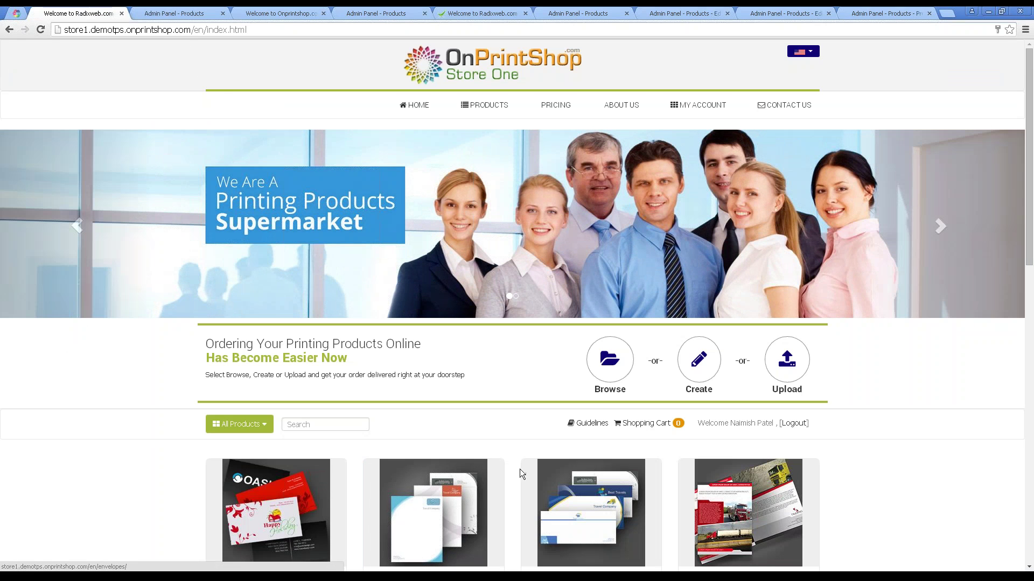
left_click(174, 13)
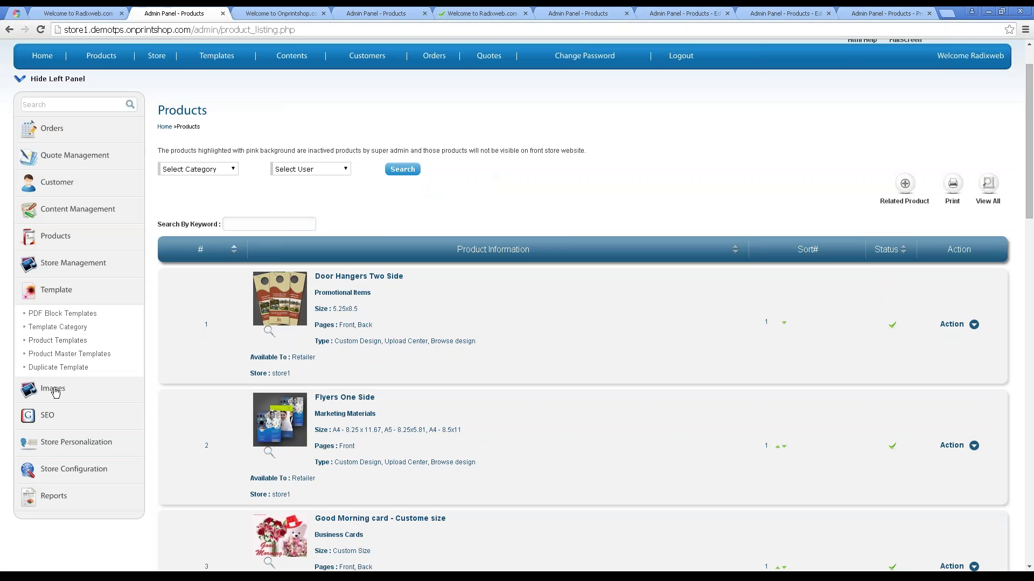
Expand Images, SEO, Store Personalization and Store Configuration, reaching External Service Settings.
left_click(54, 390)
scroll(53, 375, "down", 2)
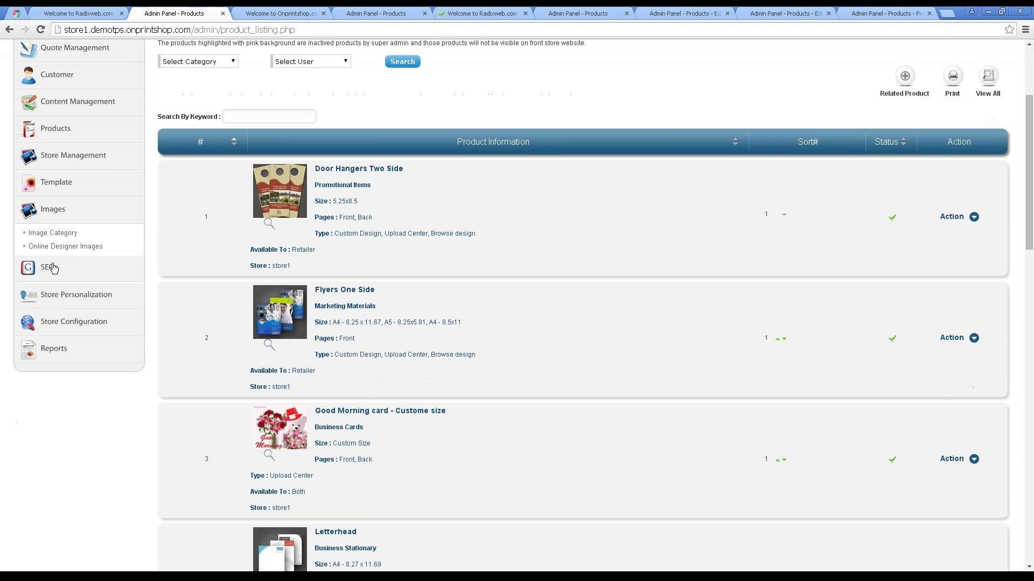
left_click(54, 268)
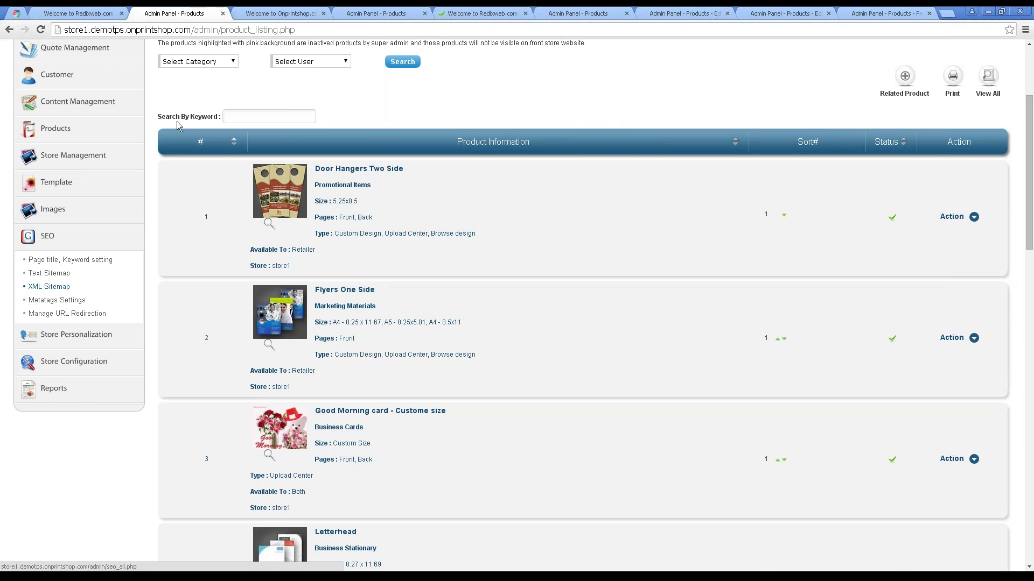
left_click(119, 12)
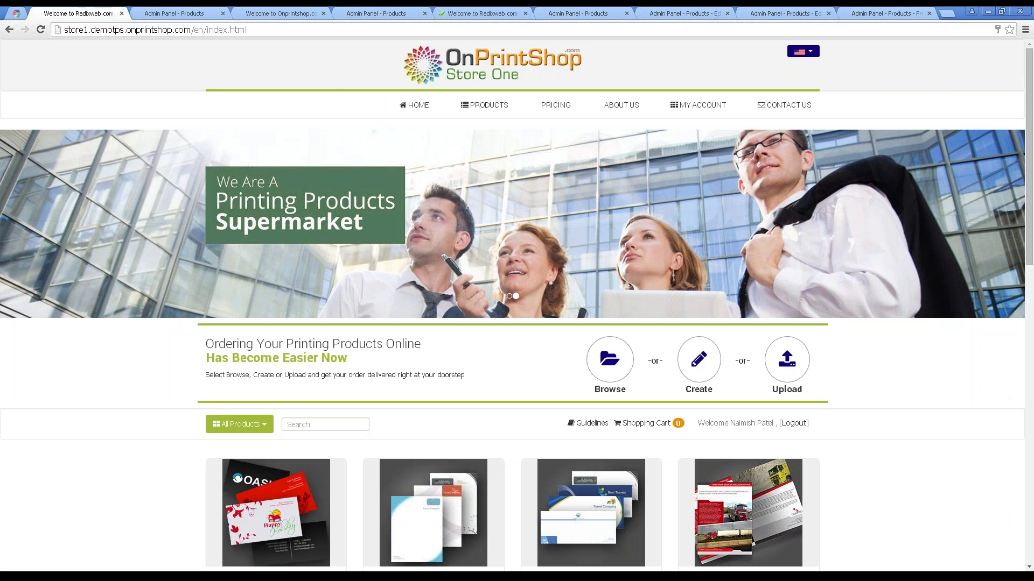
left_click(186, 11)
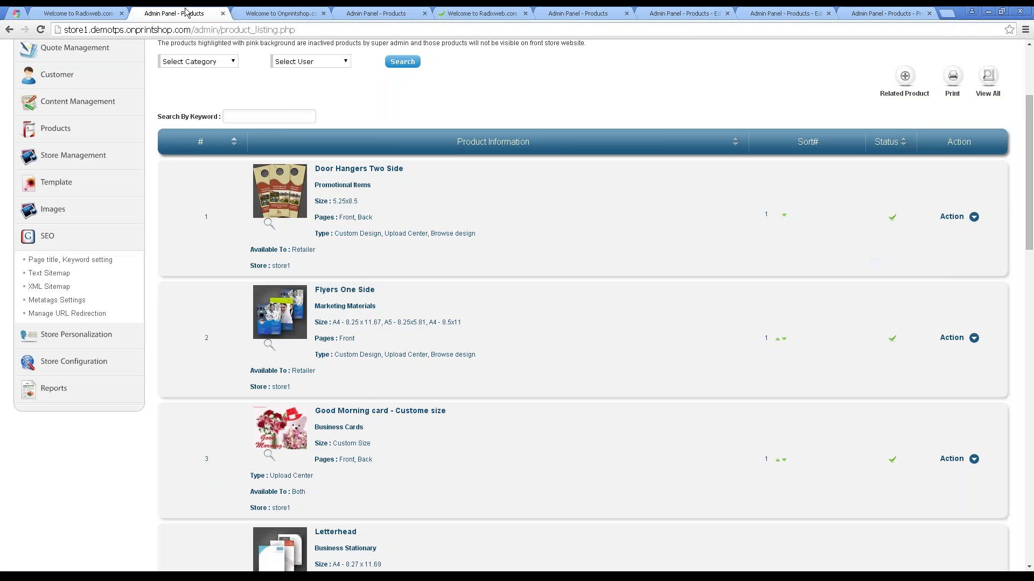
left_click(73, 337)
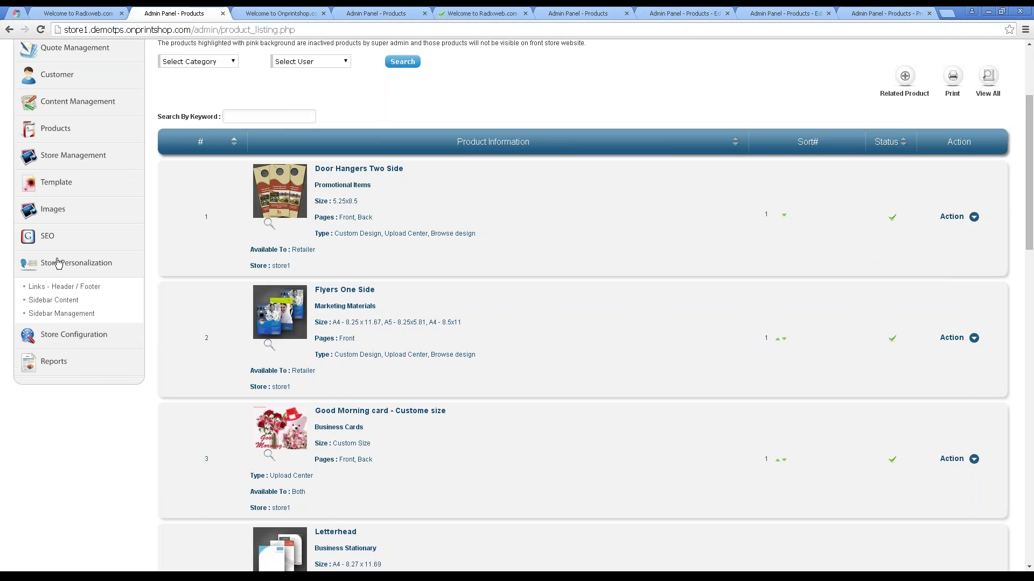
left_click(64, 333)
left_click(77, 315)
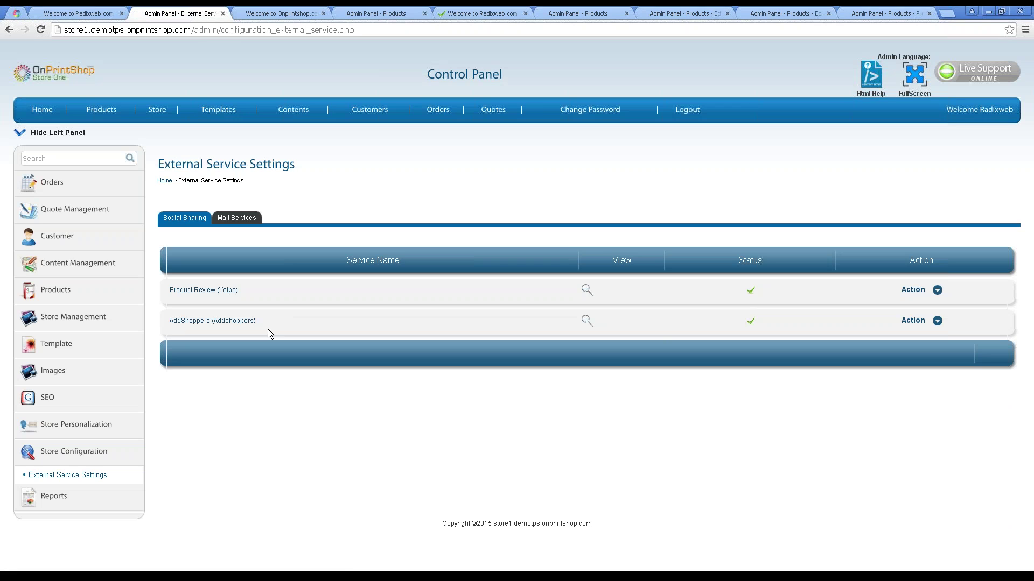
View the mail services list, the website customers list and the Corporate Management listing.
left_click(231, 225)
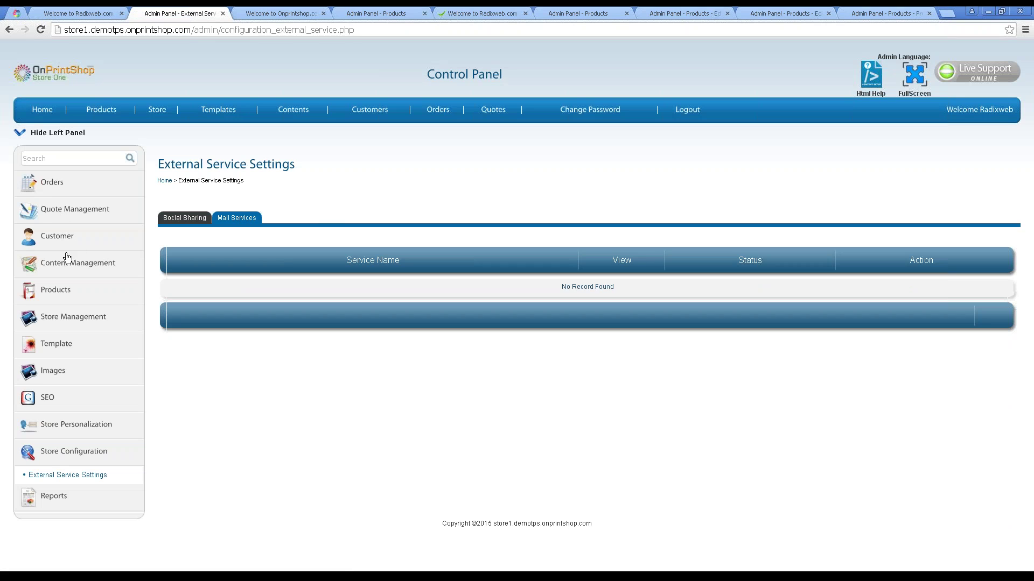
left_click(37, 237)
left_click(53, 260)
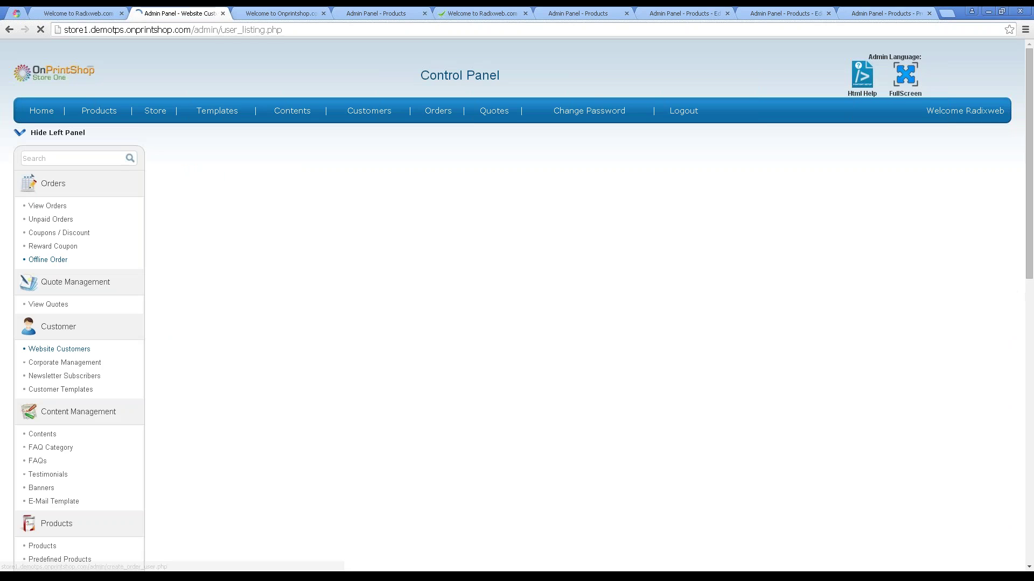
left_click(91, 15)
left_click(185, 16)
left_click(89, 276)
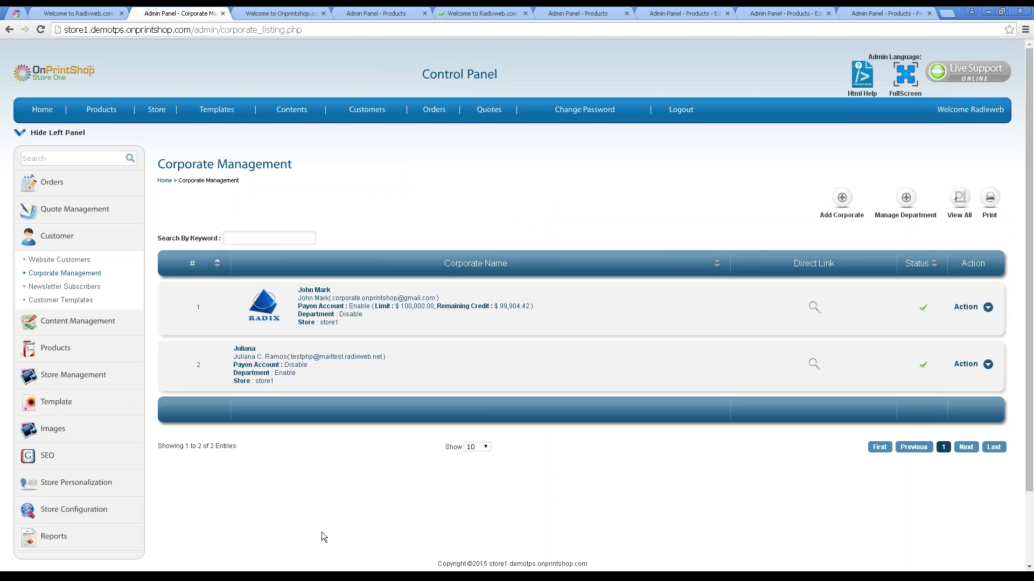
Compare the Foundation Medical Partners and Uncle Maddio's corporate store login pages.
left_click(316, 574)
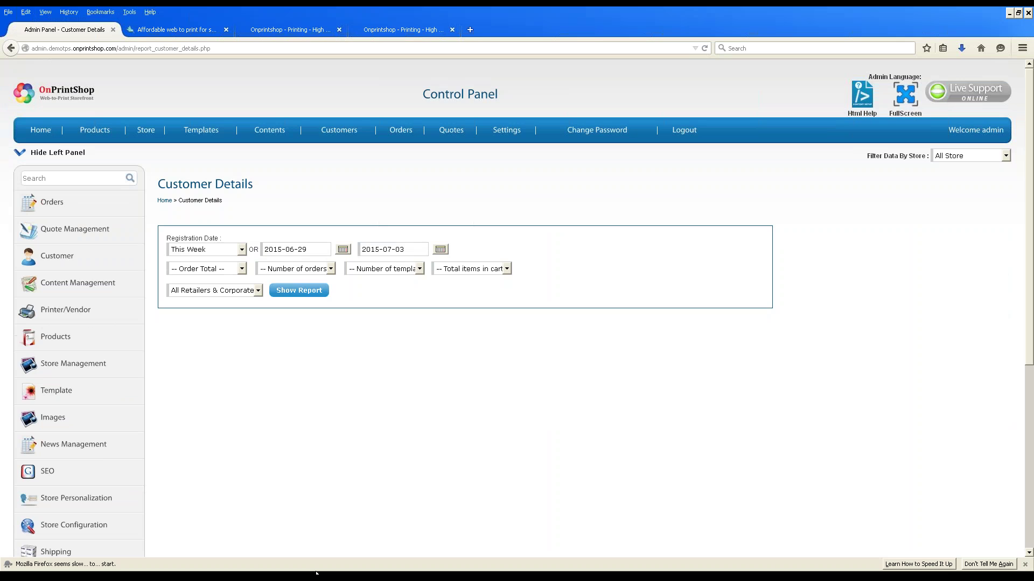
left_click(286, 24)
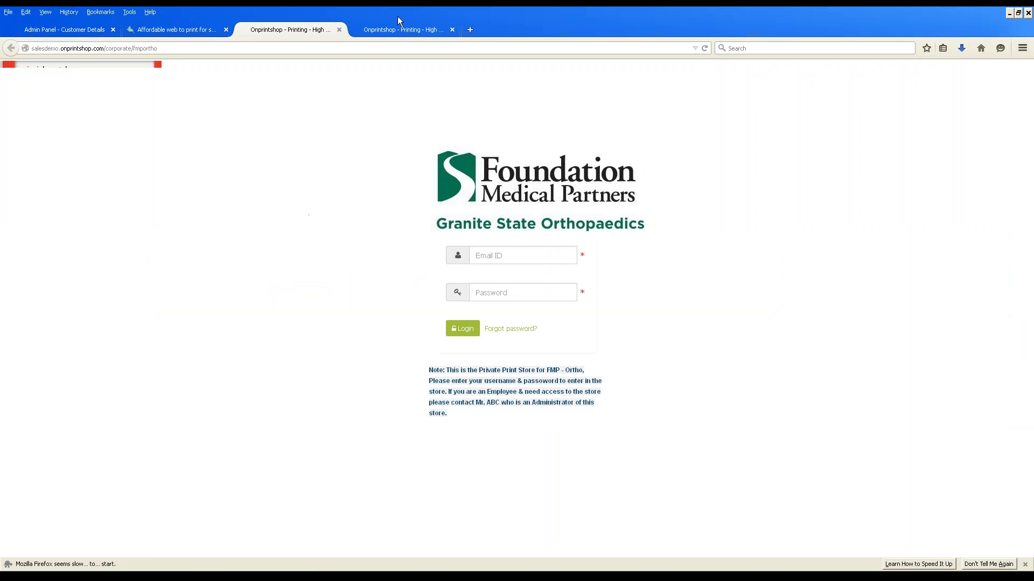
left_click(393, 32)
left_click(320, 34)
left_click(401, 32)
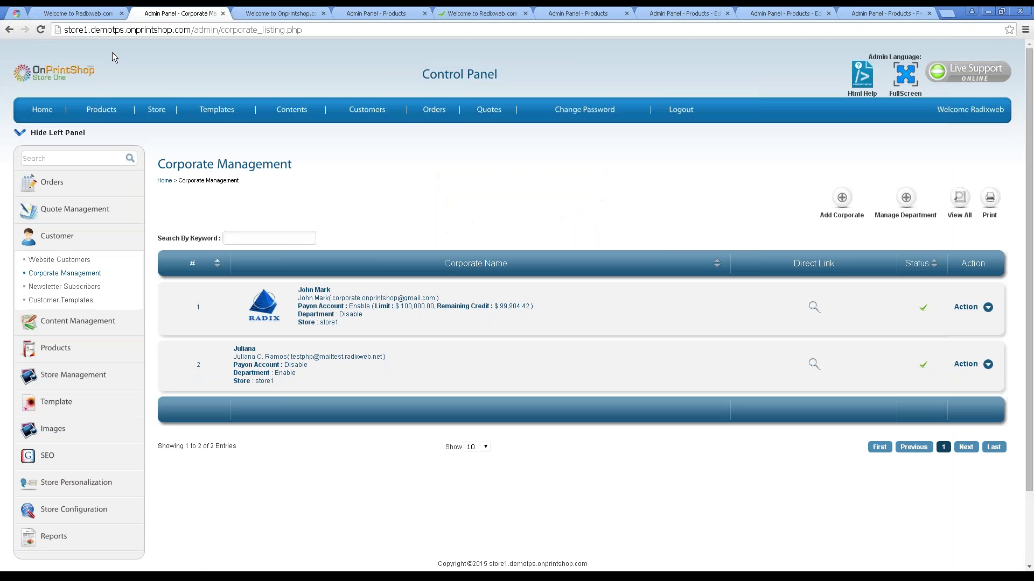
View Store Two's web-to-print page, then return to Customer Details with the left panel hidden.
left_click(95, 17)
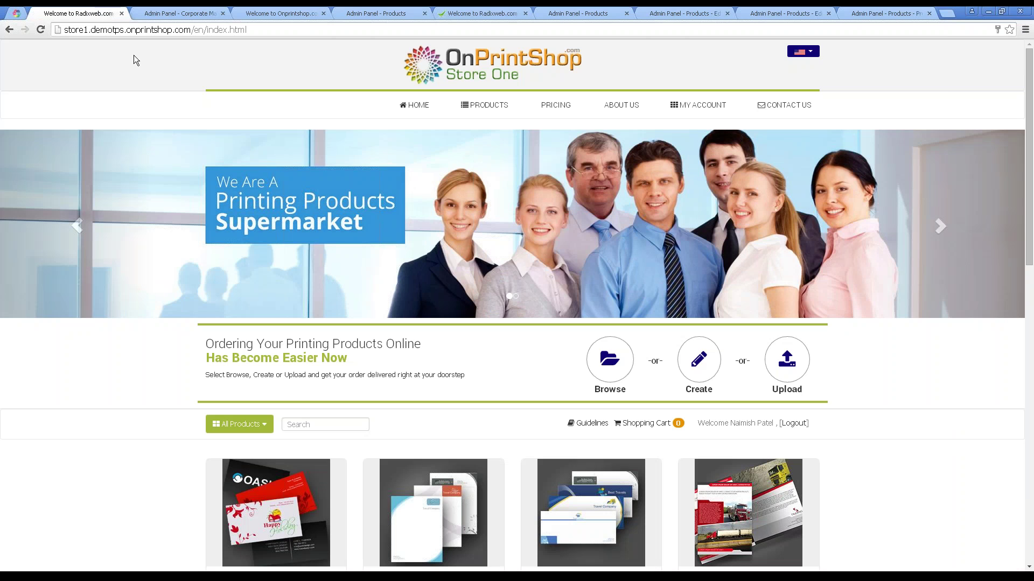
left_click(168, 14)
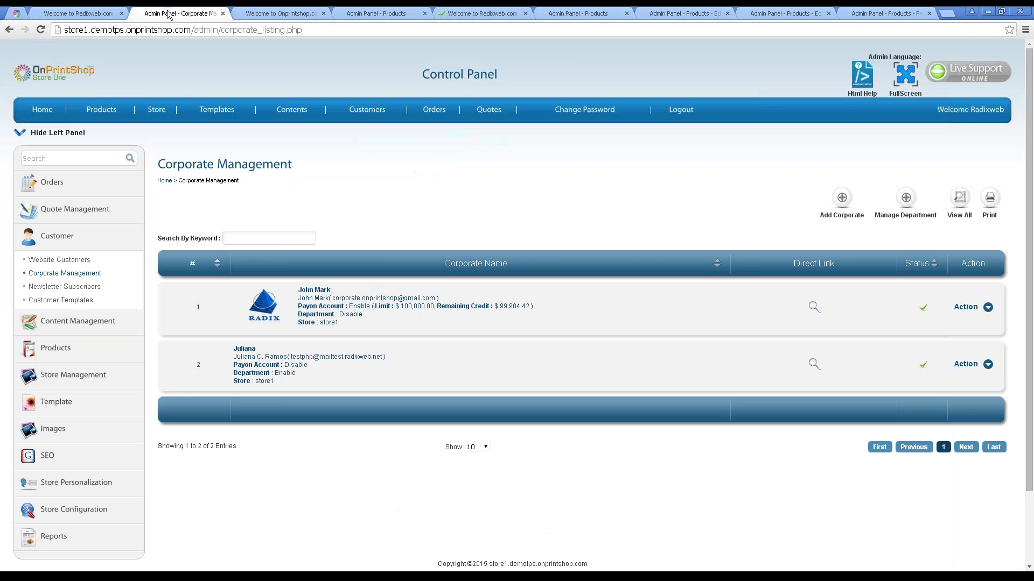
left_click(80, 13)
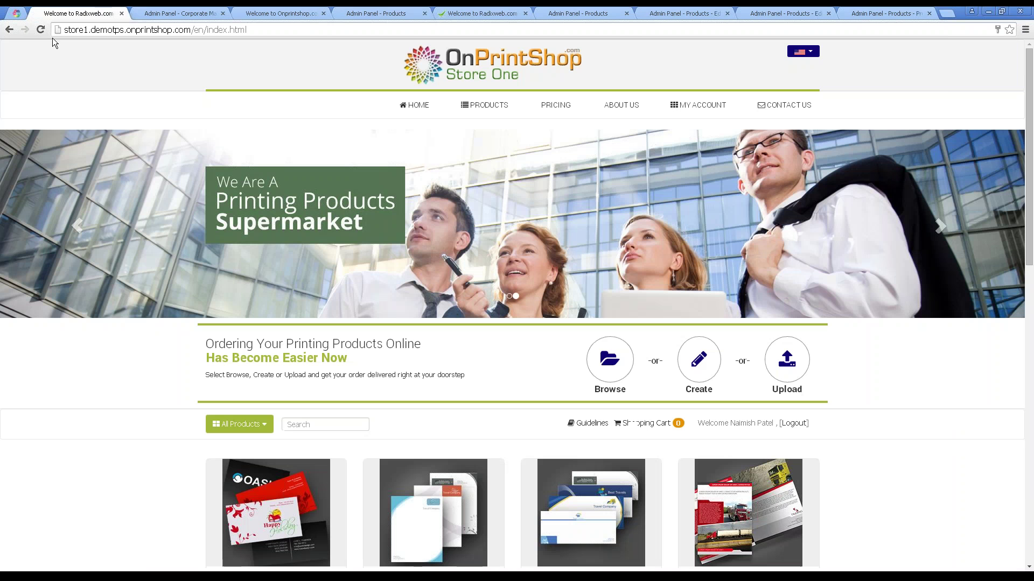
left_click(170, 14)
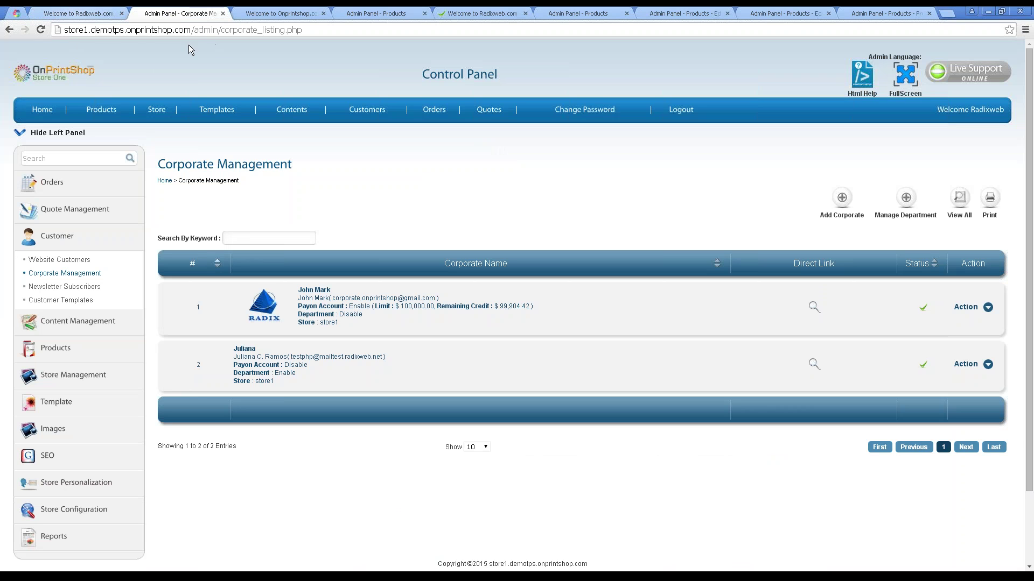
left_click(305, 14)
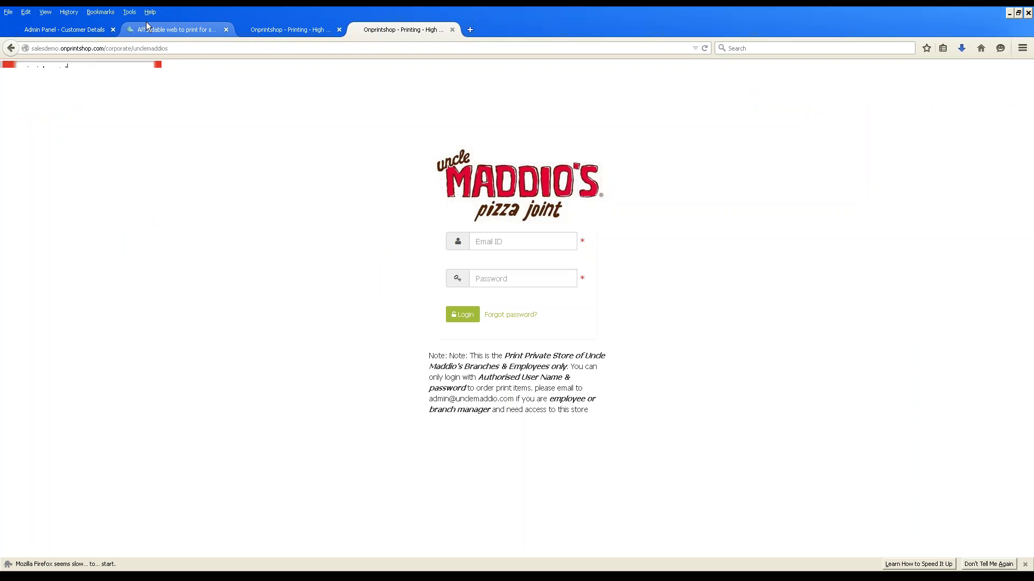
left_click(147, 26)
left_click(72, 30)
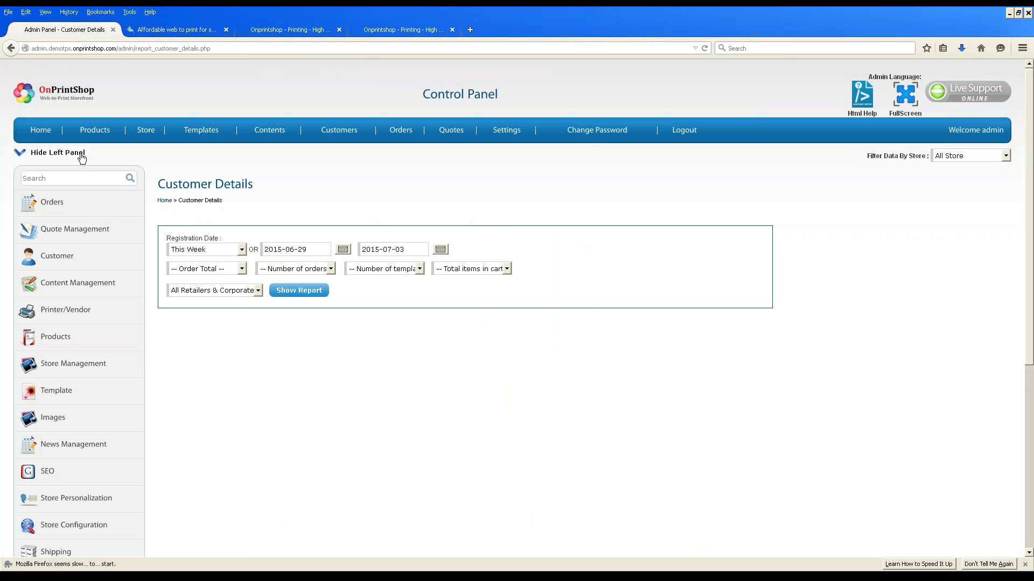
left_click(81, 153)
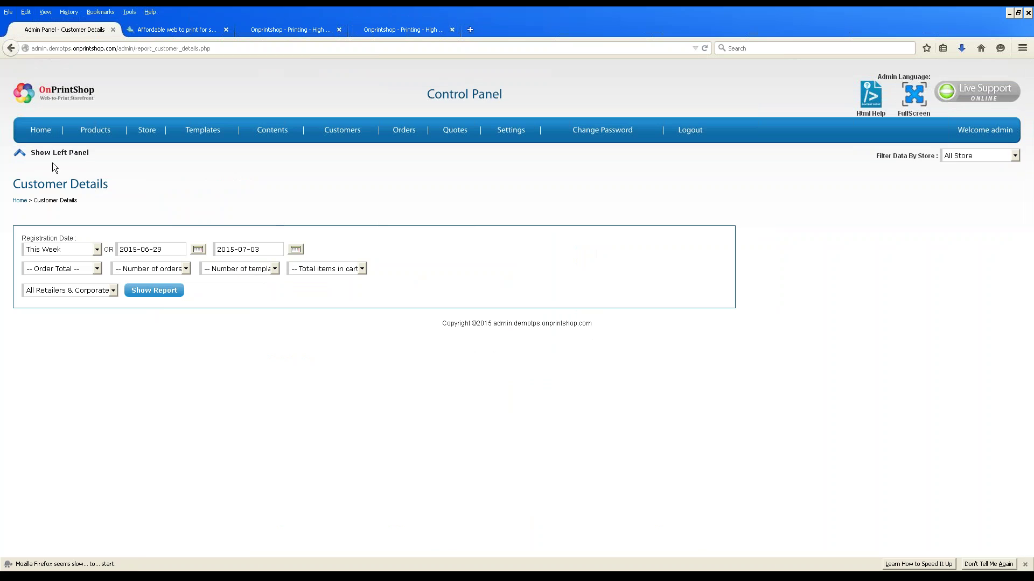
Show the admin Home dashboard without the left panel, then bring up the Store Two storefront.
left_click(42, 131)
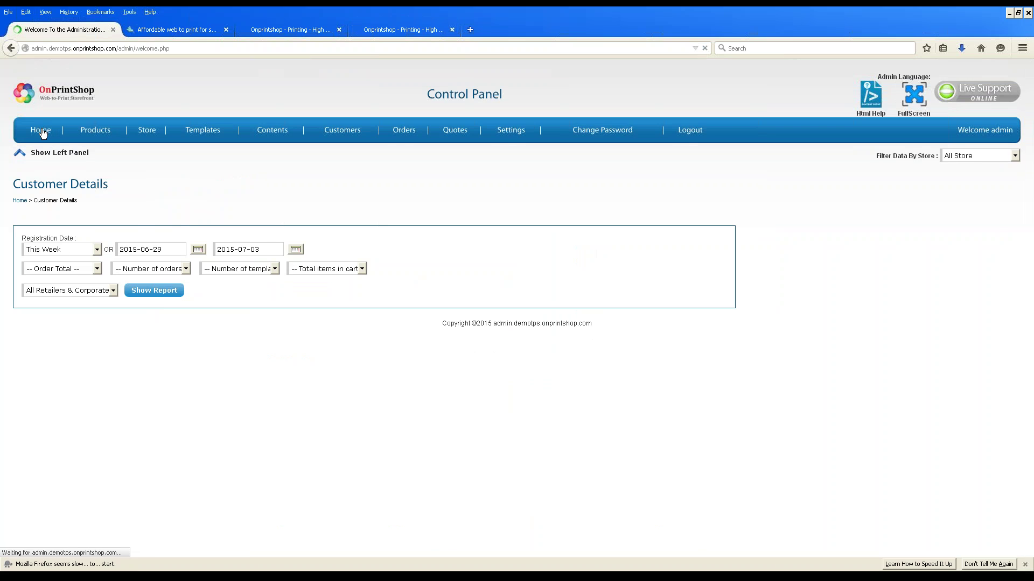
left_click(44, 154)
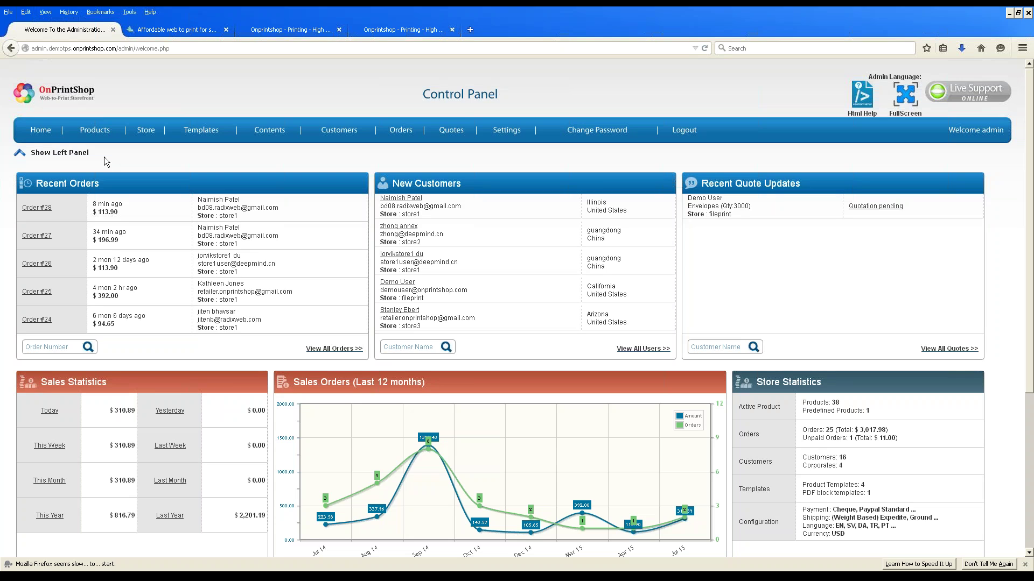
left_click(155, 572)
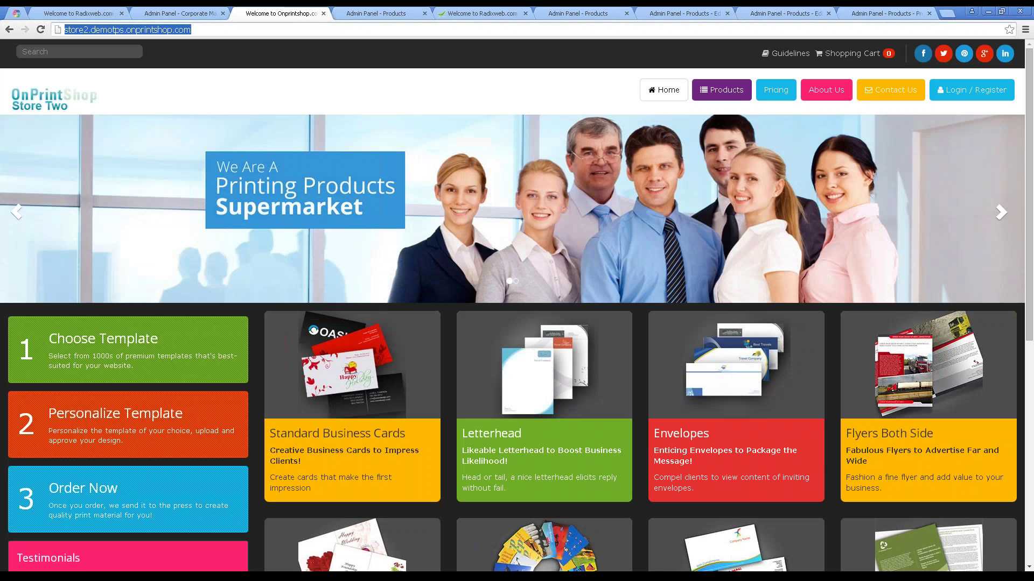